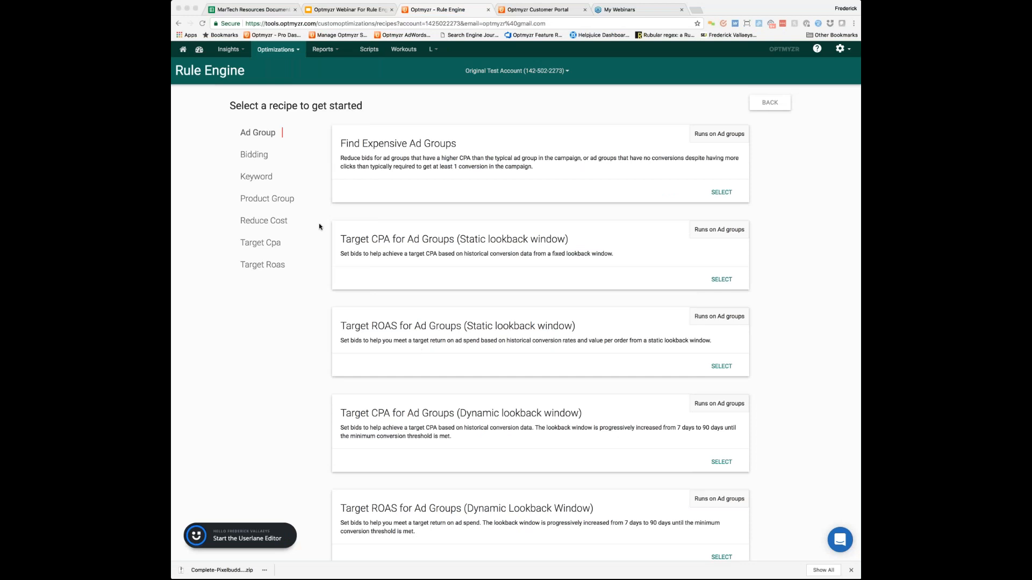
Step: Open the full list of Rule Engine recipes for the account
left_click(298, 49)
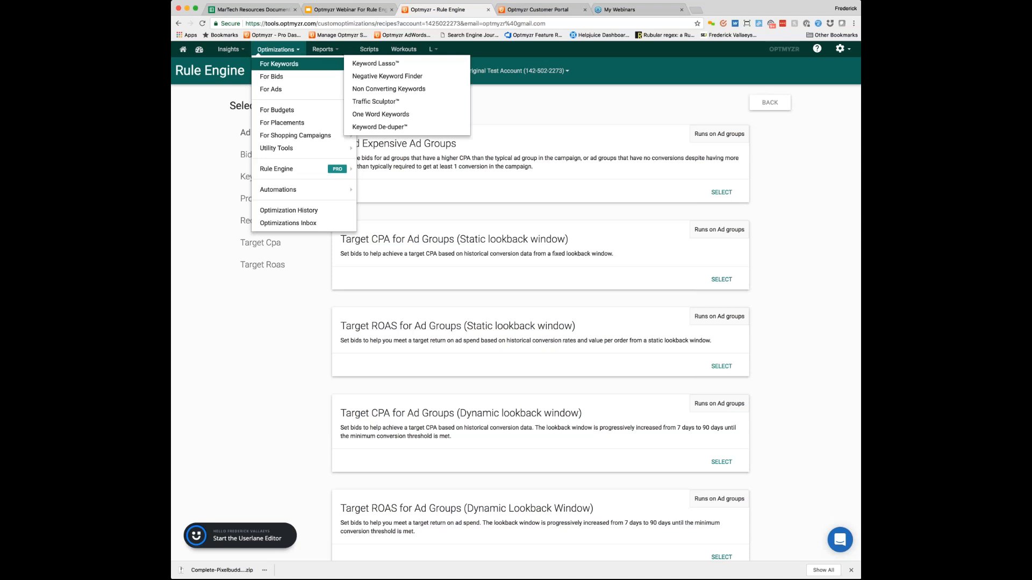
mouse_move(338, 170)
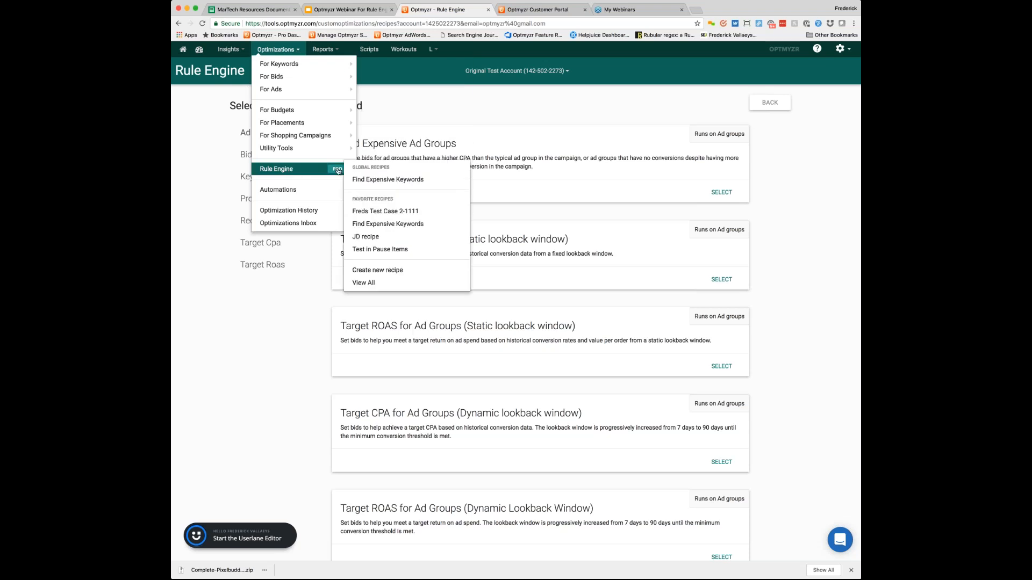
left_click(371, 283)
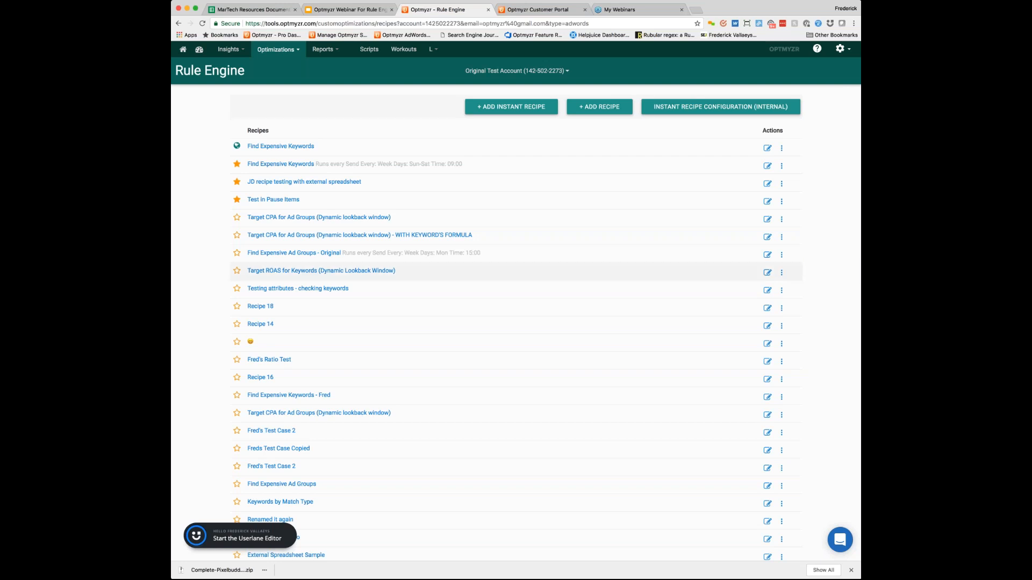
Step: Add an instant recipe from the Target Cpa category using the Target CPA for Ad Groups (Static lookback window) template
left_click(498, 111)
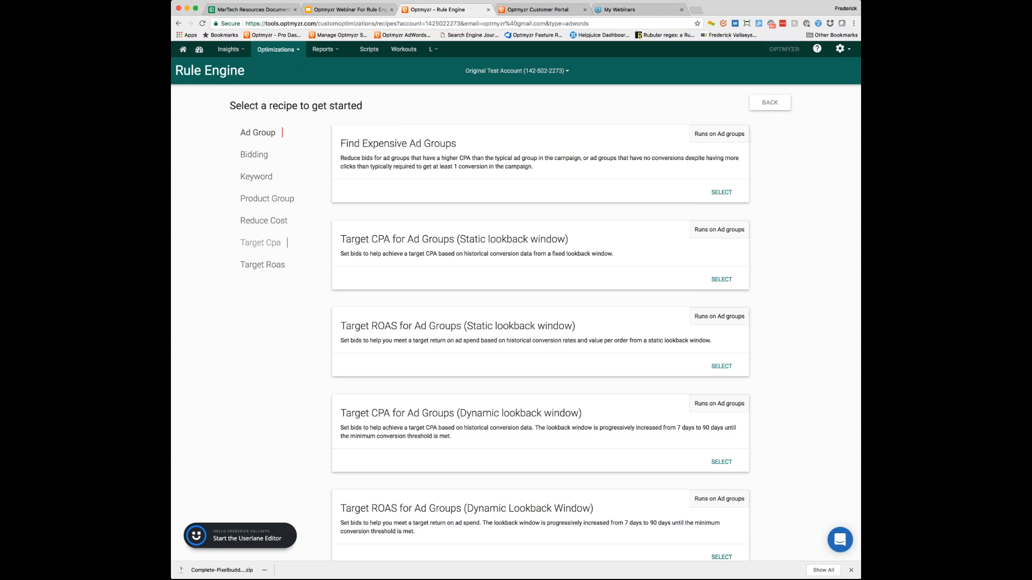
left_click(260, 243)
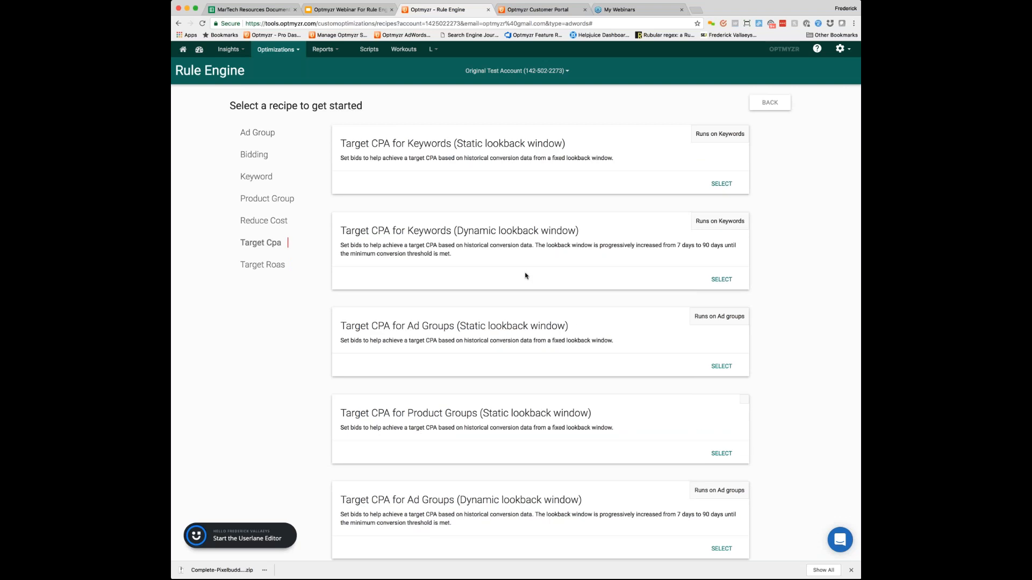
scroll(525, 275, "down", 2)
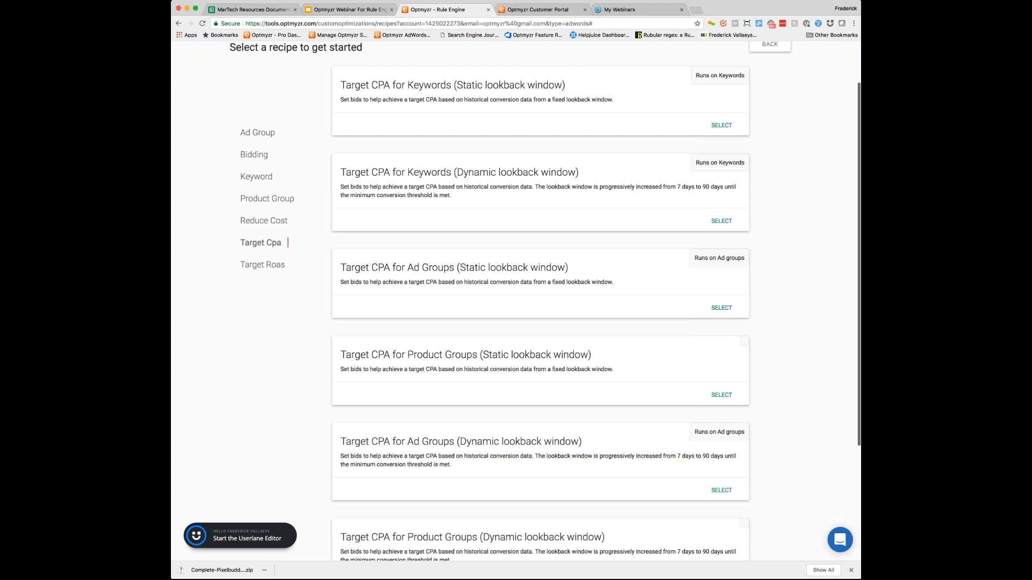
scroll(540, 301, "down", 1)
scroll(540, 301, "up", 3)
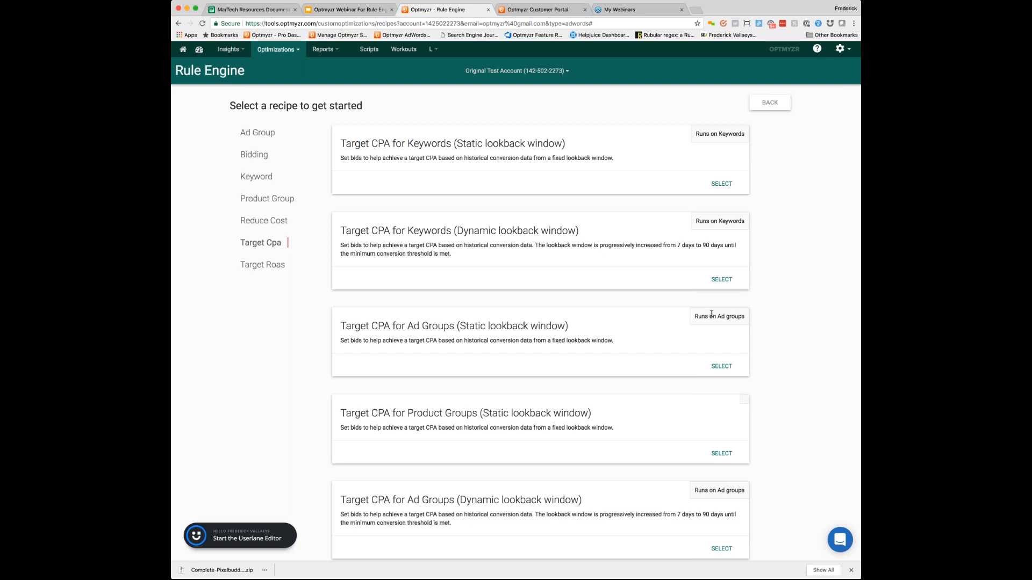
scroll(710, 319, "down", 1)
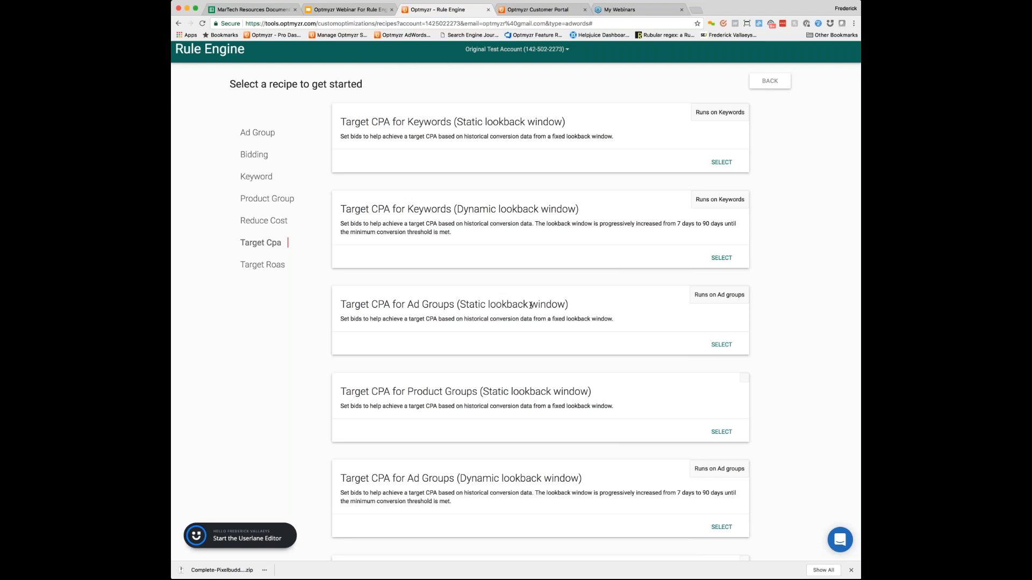
left_click(721, 345)
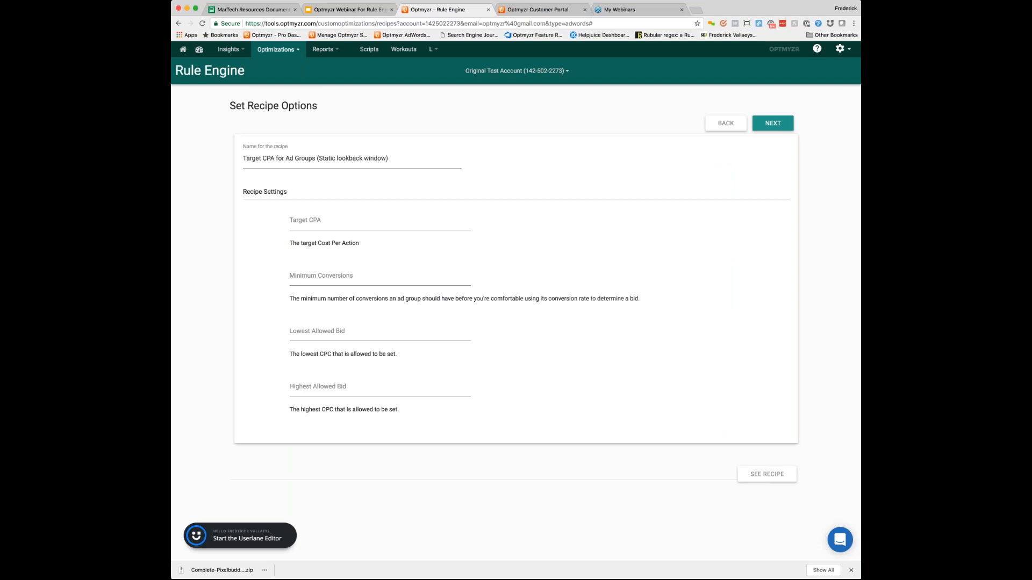
Step: Set the recipe's Target CPA to 20 and its Minimum Conversions to 1
left_click(260, 158)
left_click(302, 221)
type("20")
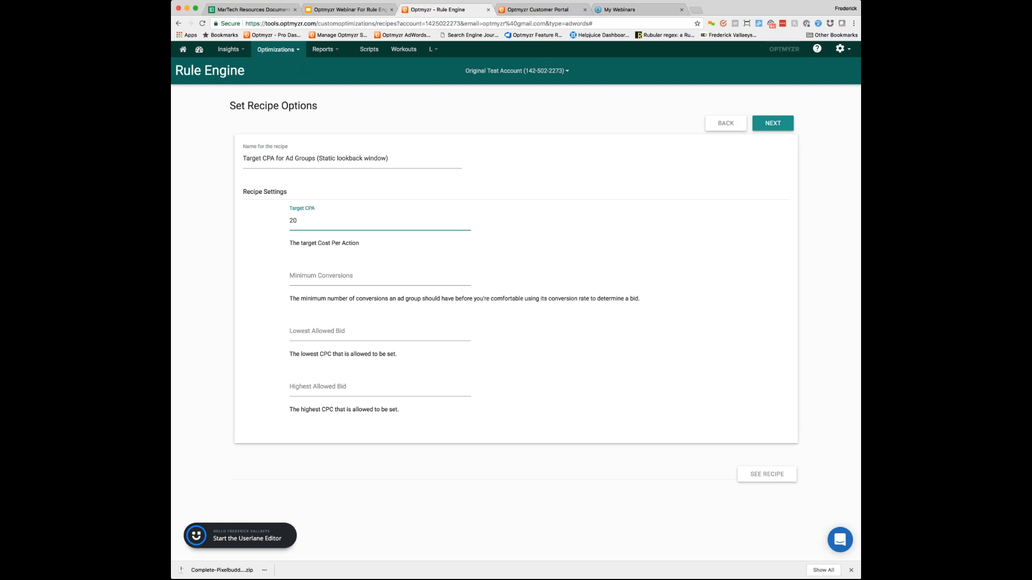
left_click(309, 275)
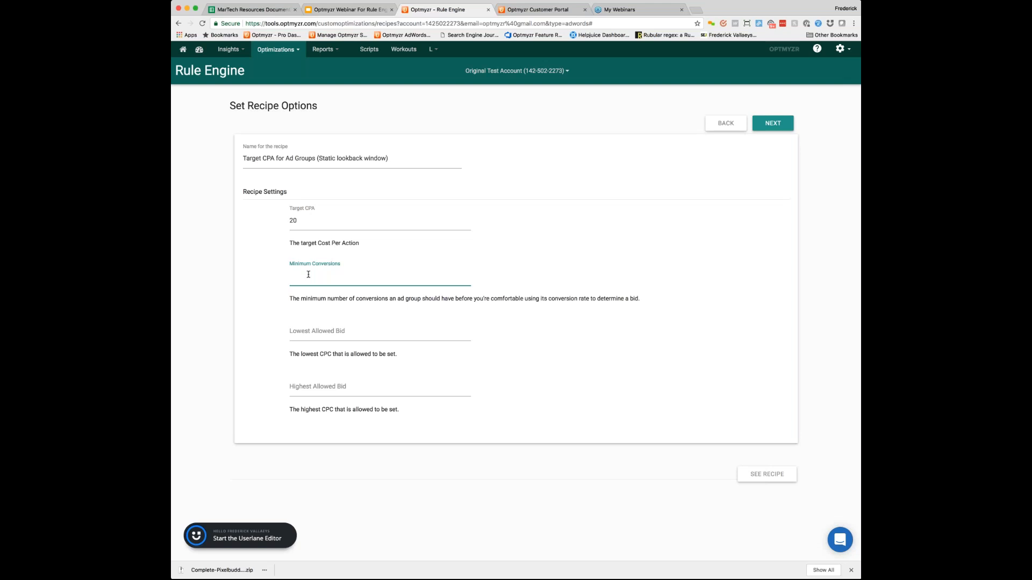
type("1")
Step: Set the lowest allowed bid to .1 and the highest to 10, and add the recipe for this account only
left_click(290, 331)
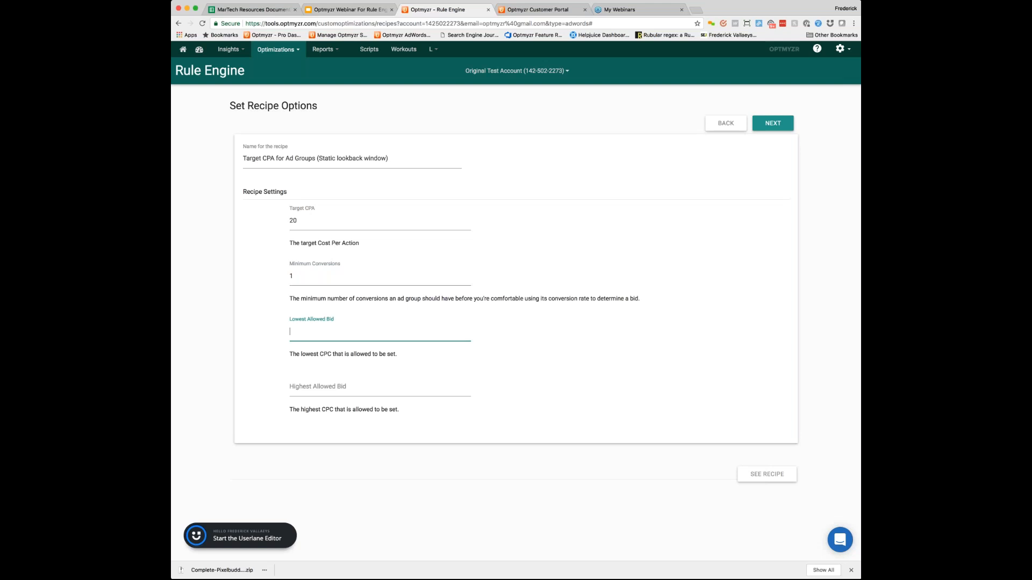
type(".1")
left_click(303, 389)
type("10")
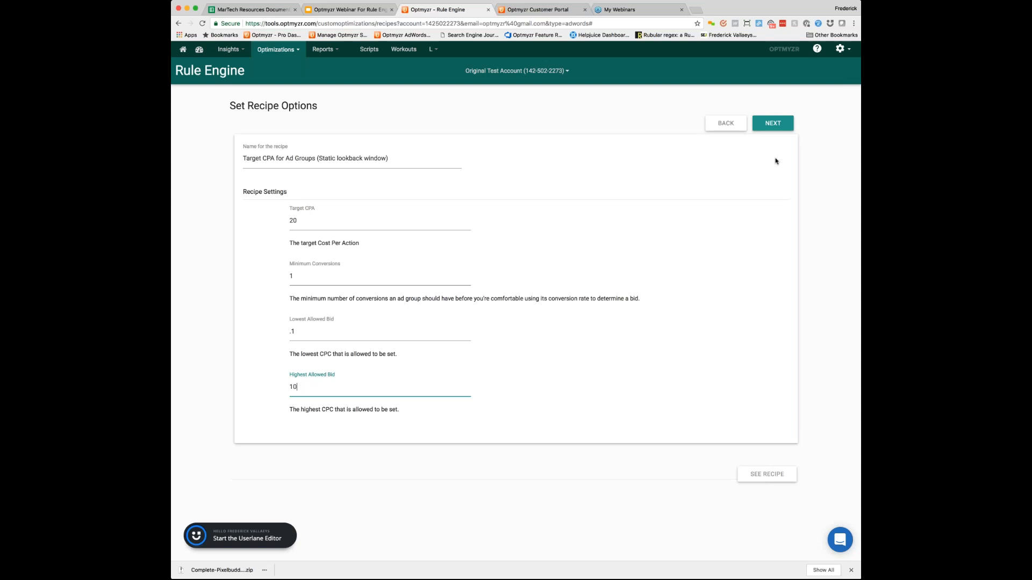
left_click(773, 123)
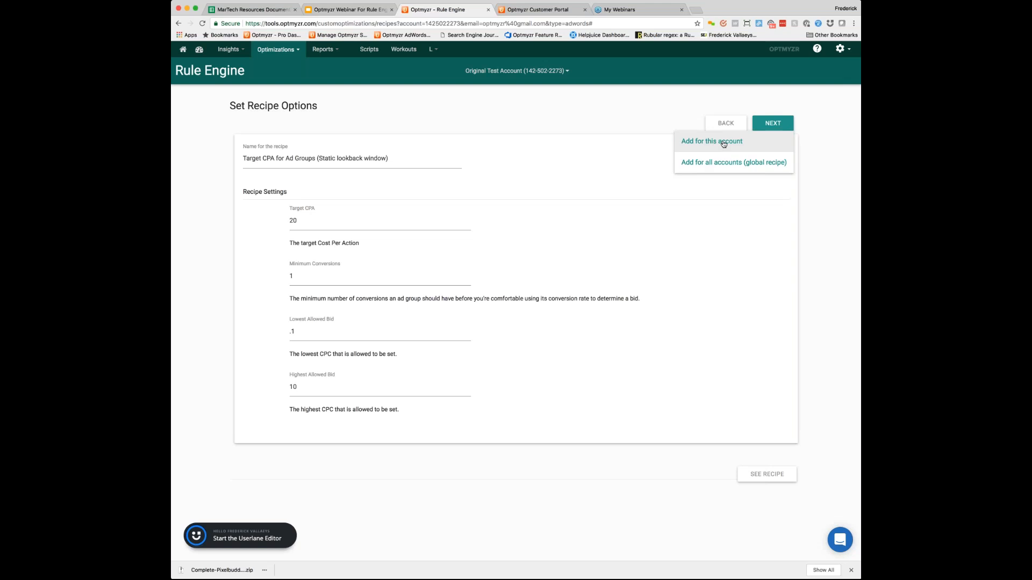
left_click(723, 144)
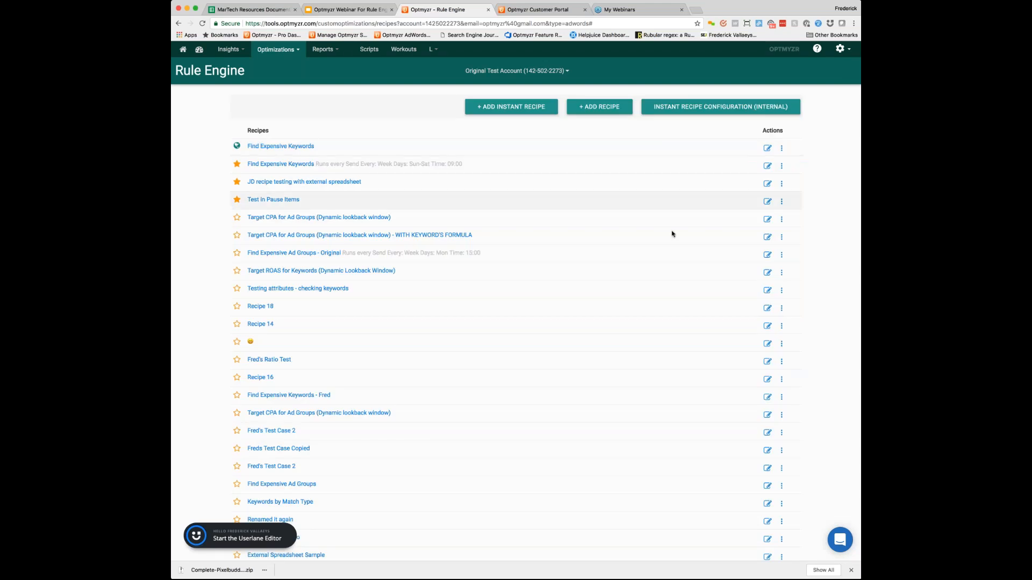
Step: Preview the suggestions of the new Target CPA for Ad Groups (Static lookback window) recipe
scroll(672, 233, "down", 5)
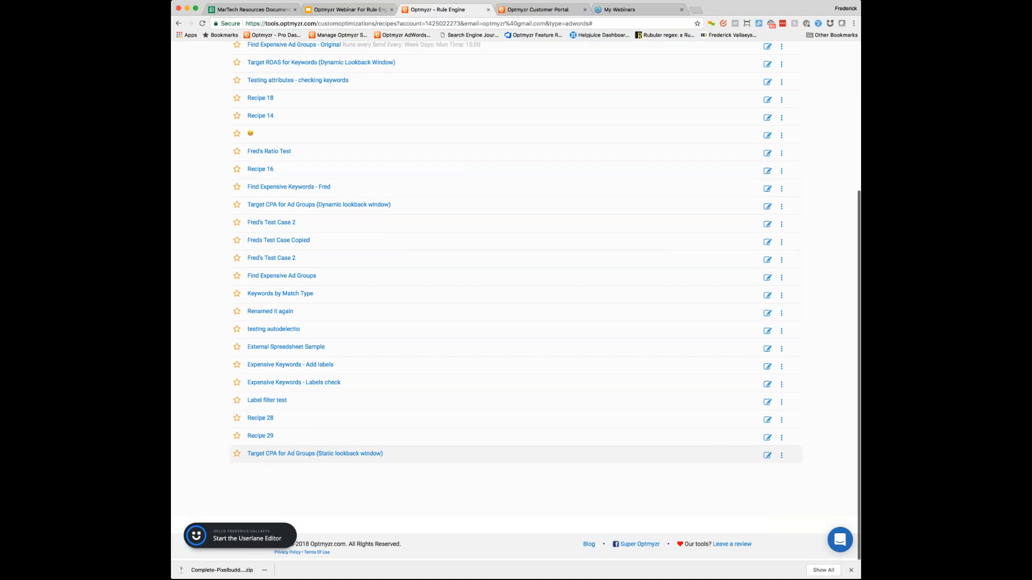
left_click(306, 456)
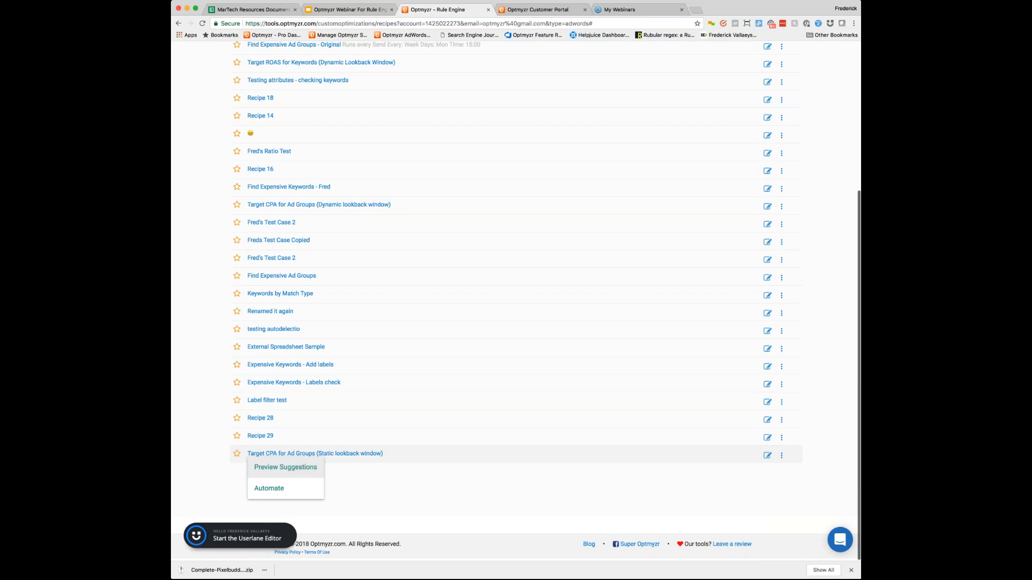
left_click(285, 467)
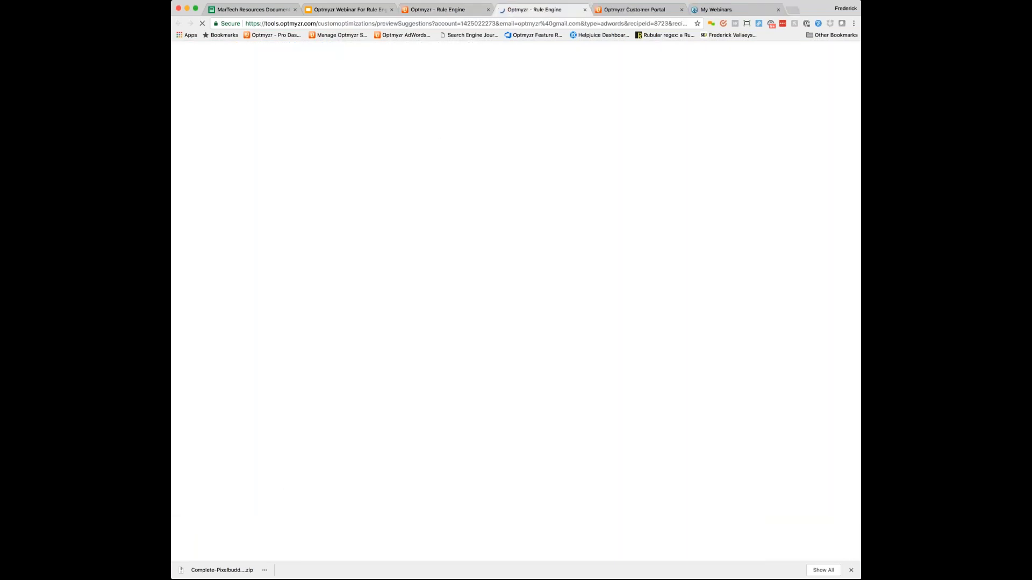
Step: Return to the recipe list and open the bid action of the Target CPA for Ad Groups (Static lookback window) recipe for editing
left_click(450, 10)
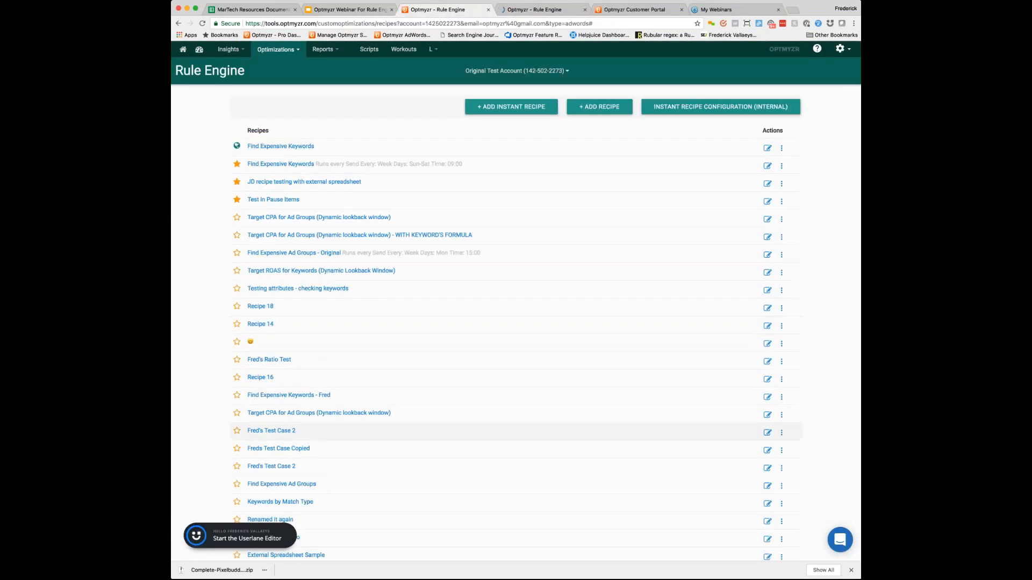
scroll(799, 456, "down", 5)
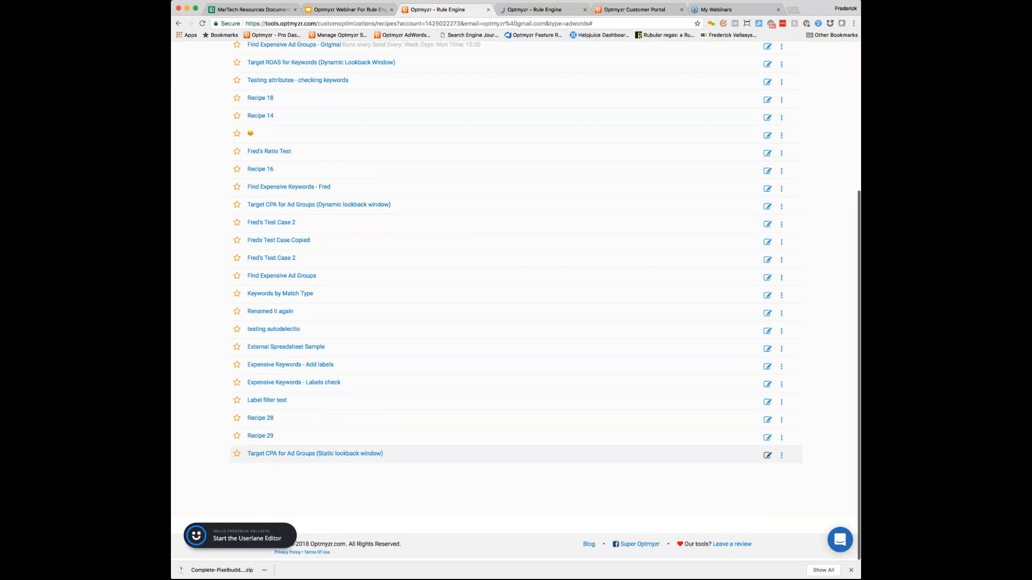
left_click(767, 455)
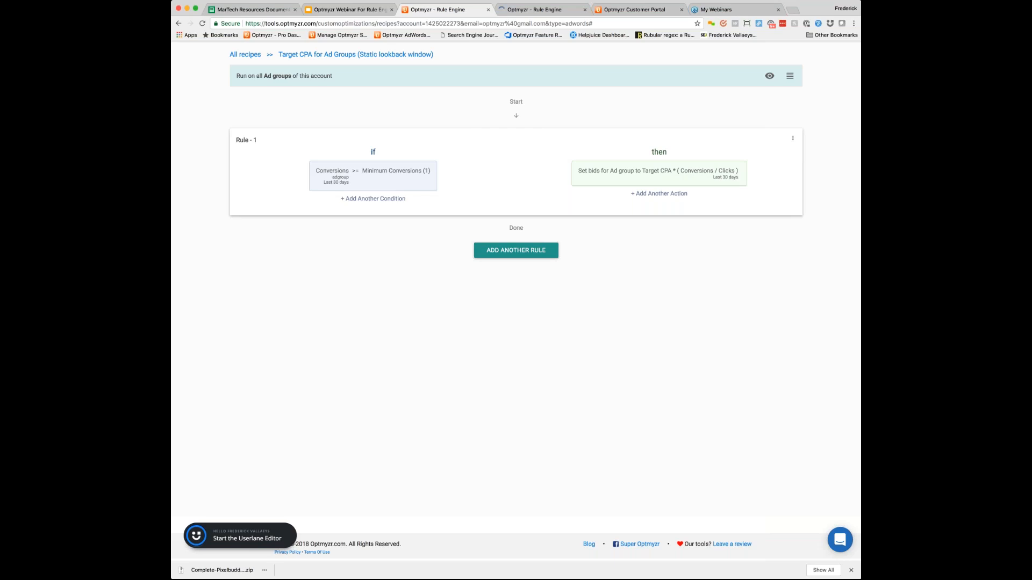
left_click(675, 177)
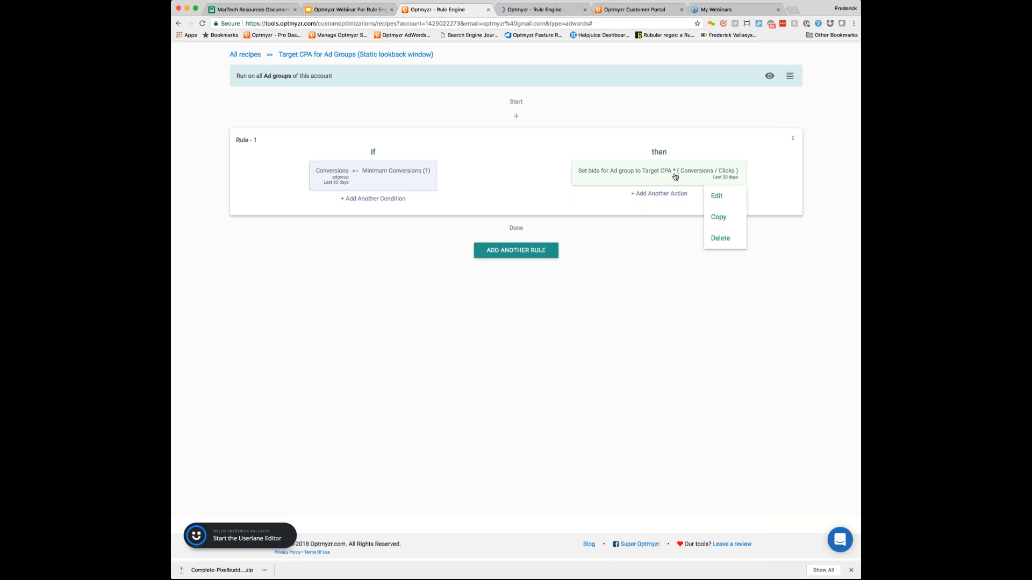
left_click(719, 197)
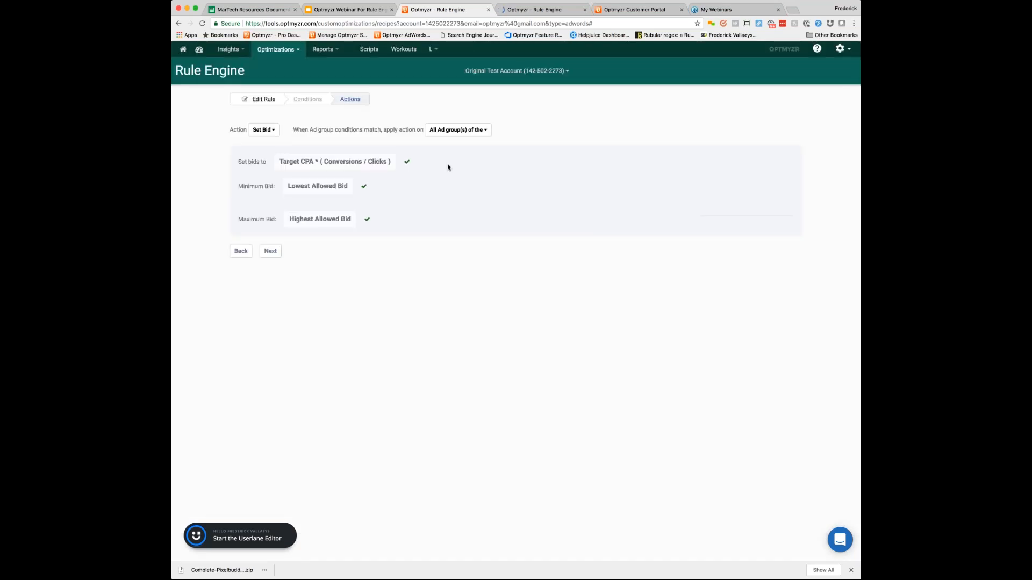
Step: Review the available action types, and open the Set bids to formula with An expression as its value type
left_click(273, 130)
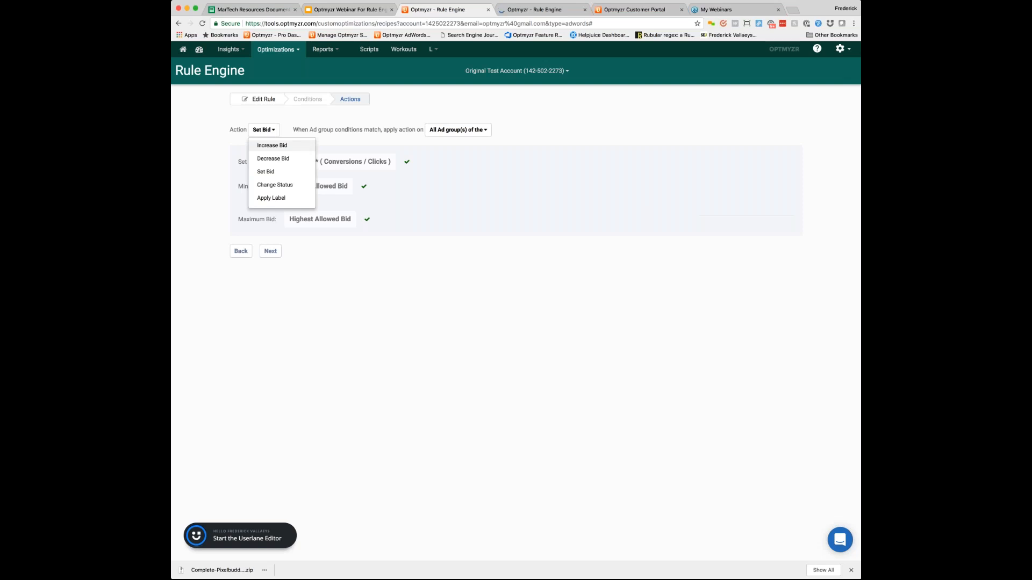
left_click(273, 131)
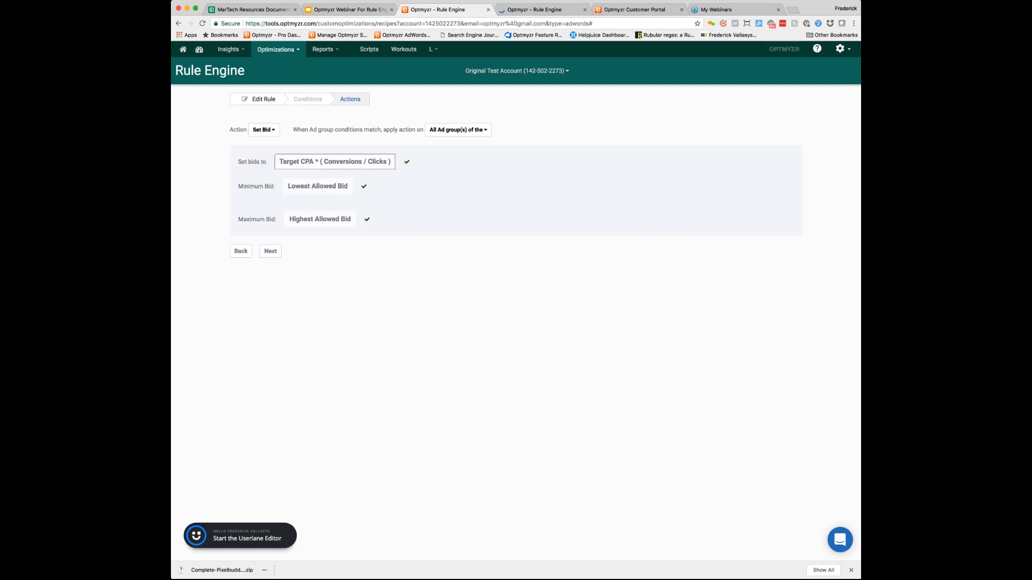
left_click(335, 162)
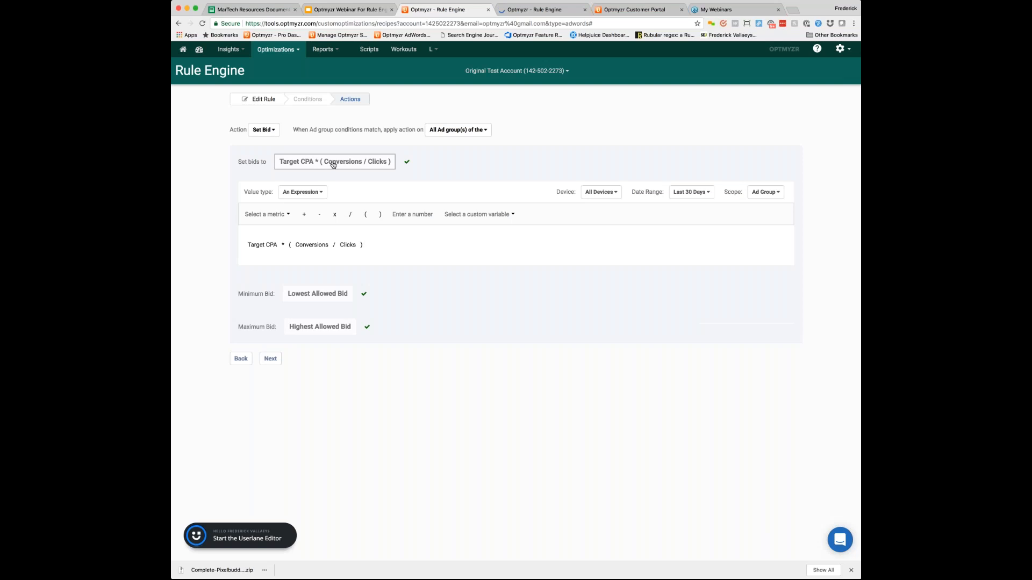
key("Tab")
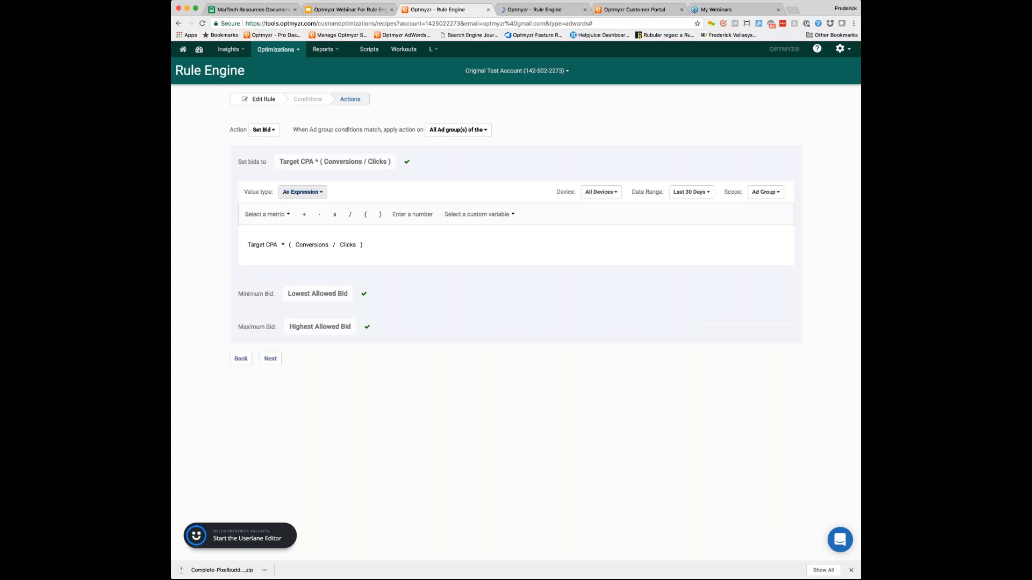
key("Return")
key("Down")
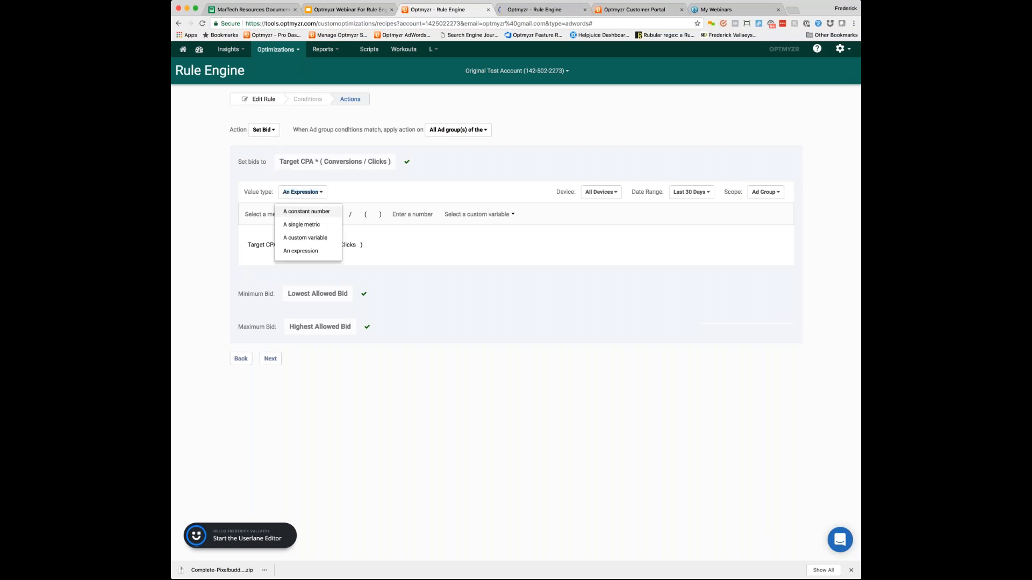
key("Down")
key("Down")
key("Down")
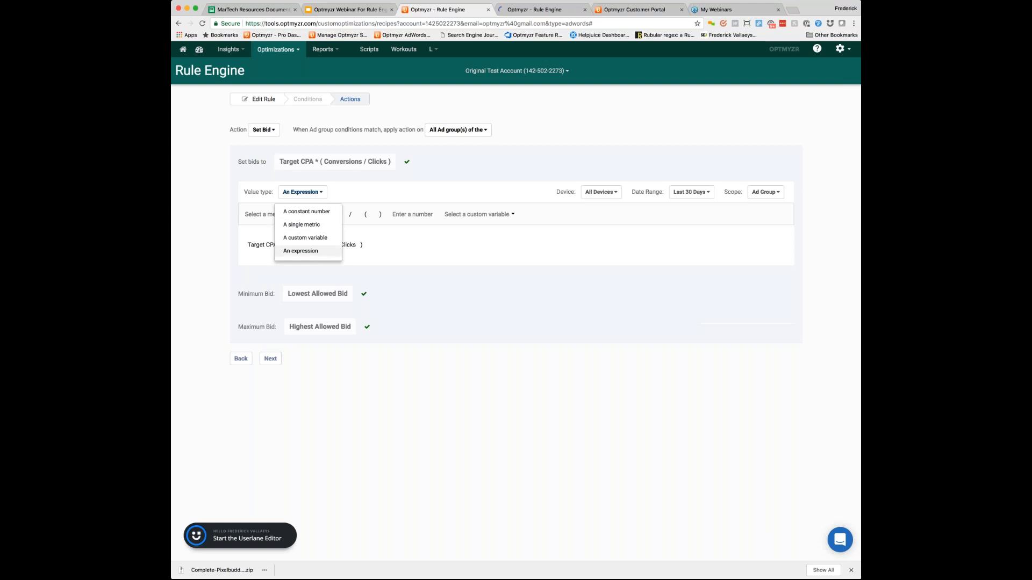
key("Return")
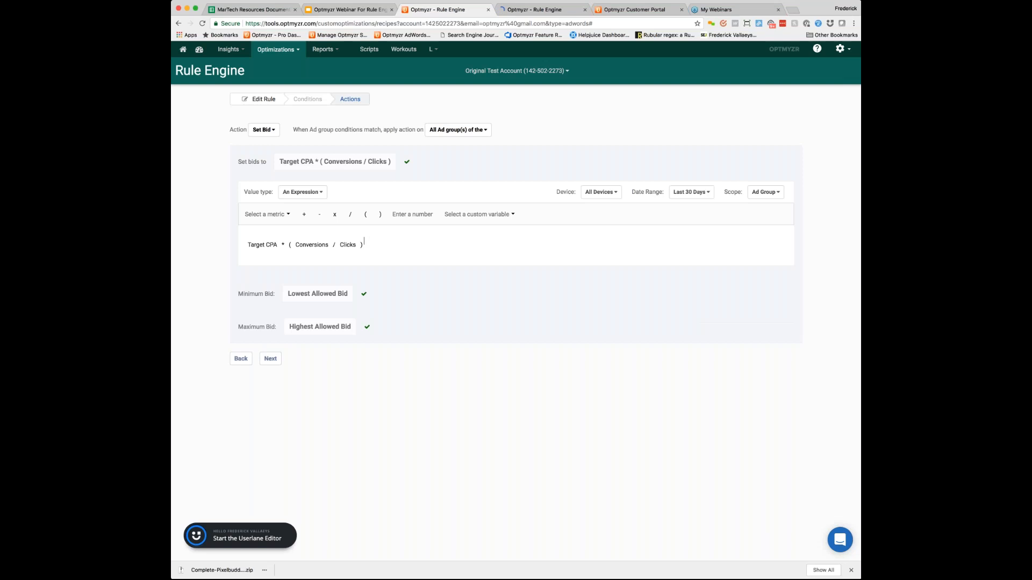
Step: Try multiplying the bid expression by the Search Exact match IS metric, and remove that addition again
left_click(334, 215)
left_click(288, 215)
mouse_move(266, 227)
mouse_move(303, 281)
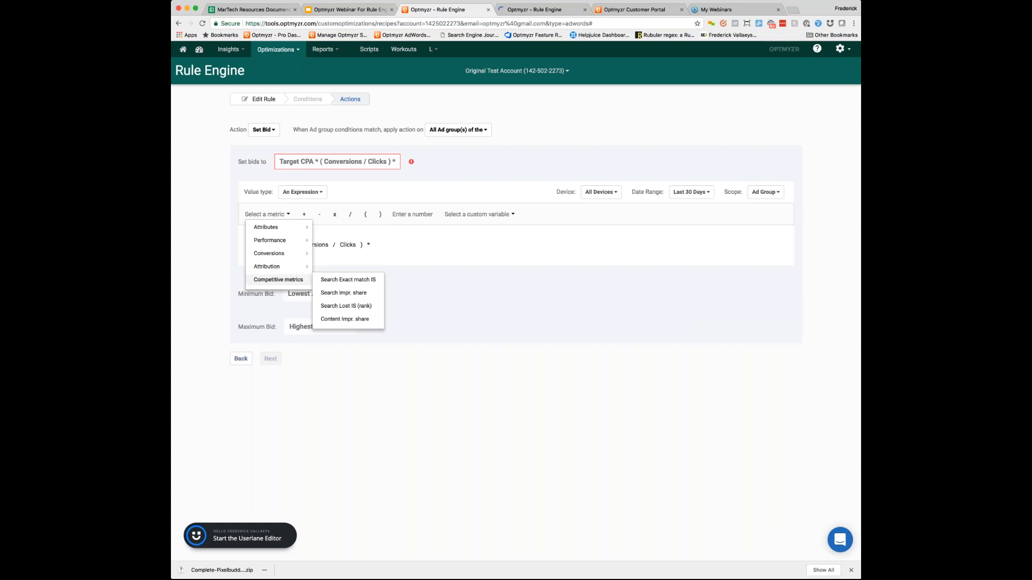
left_click(343, 281)
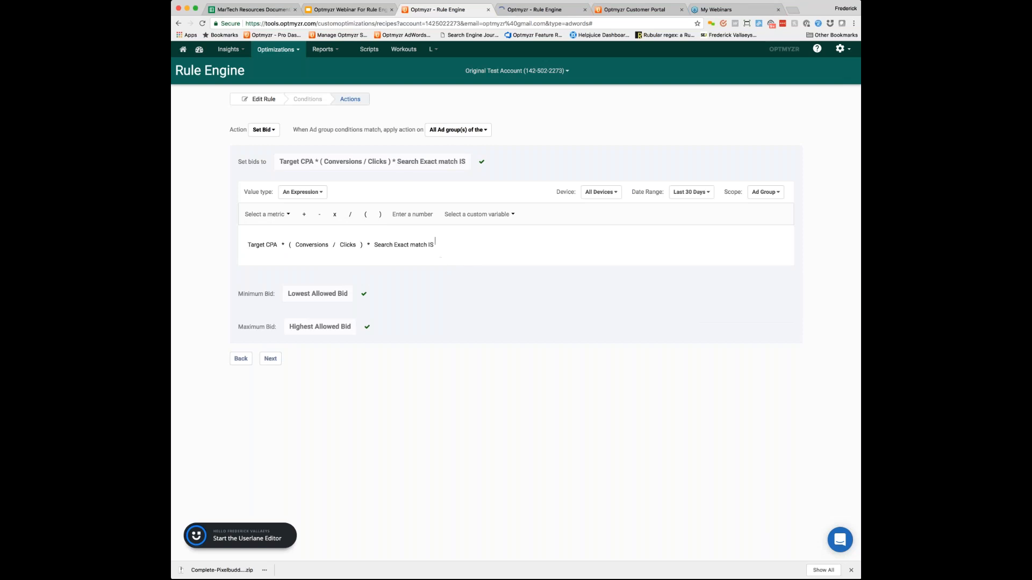
key("BackSpace")
key("BackSpace")
Step: Try multiplying the bid expression by the number 20, remove that factor again, and return to the recipe's rule overview
left_click(508, 215)
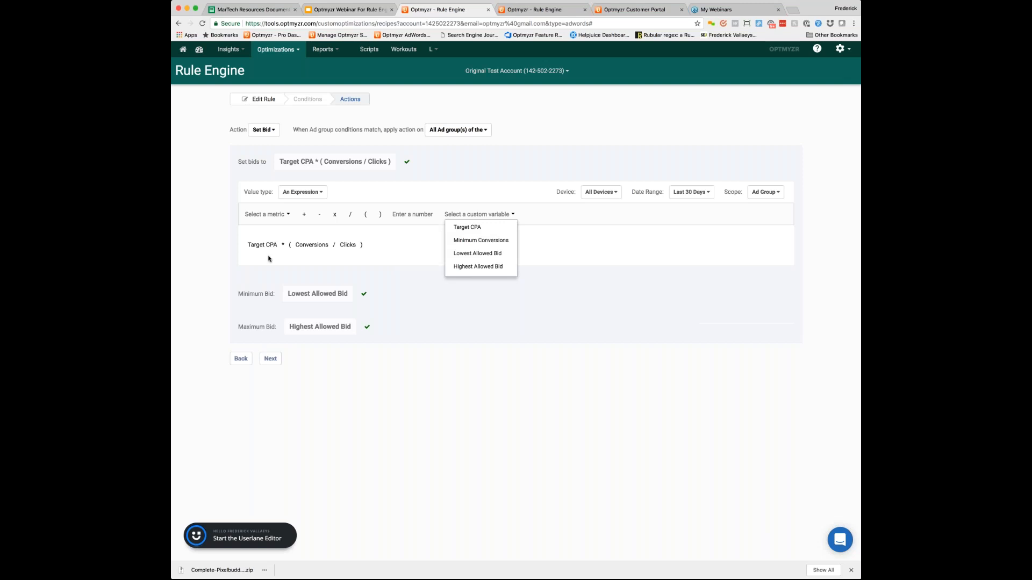
left_click(418, 248)
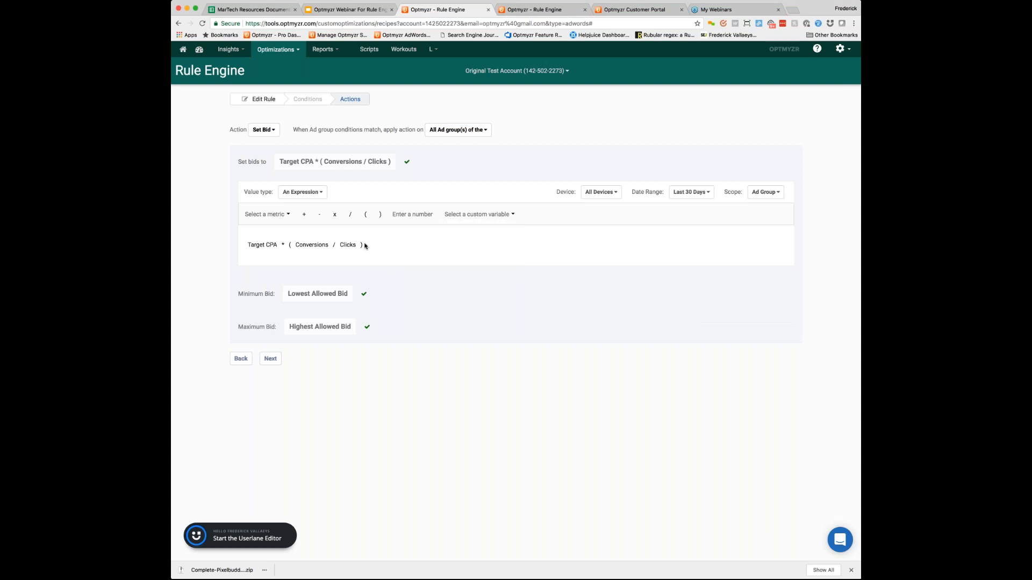
left_click(335, 215)
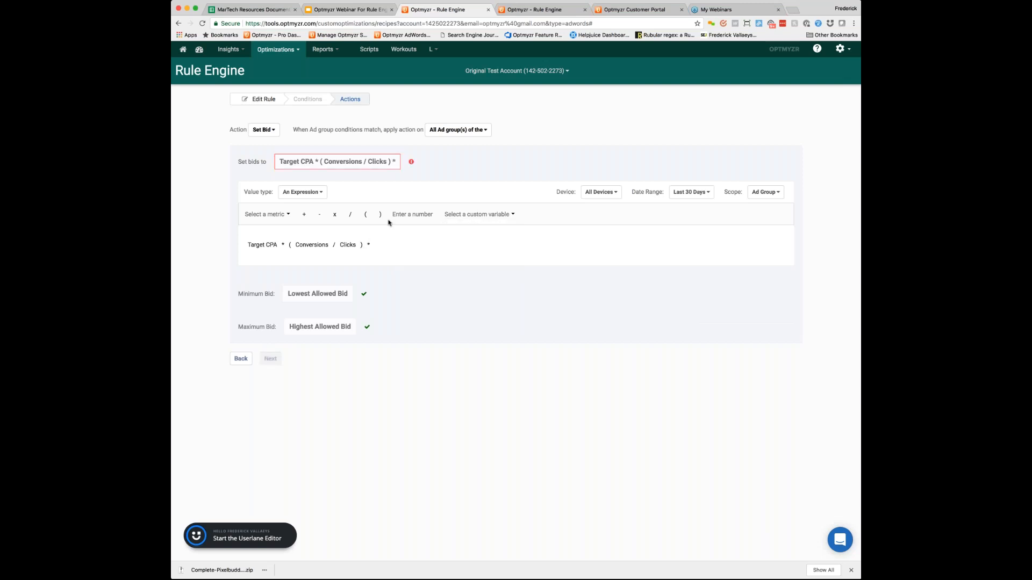
left_click(403, 214)
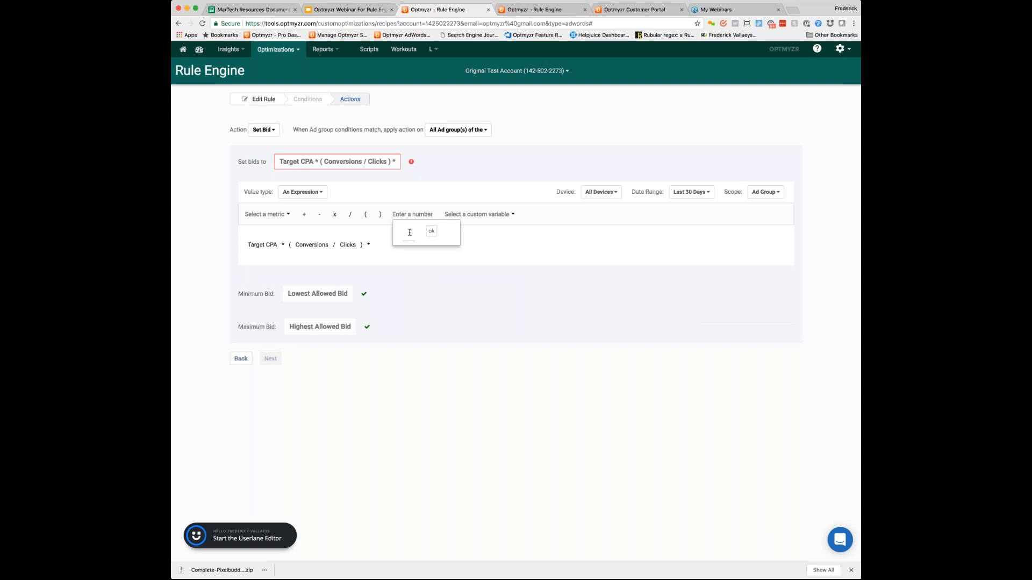
type("20")
key("Return")
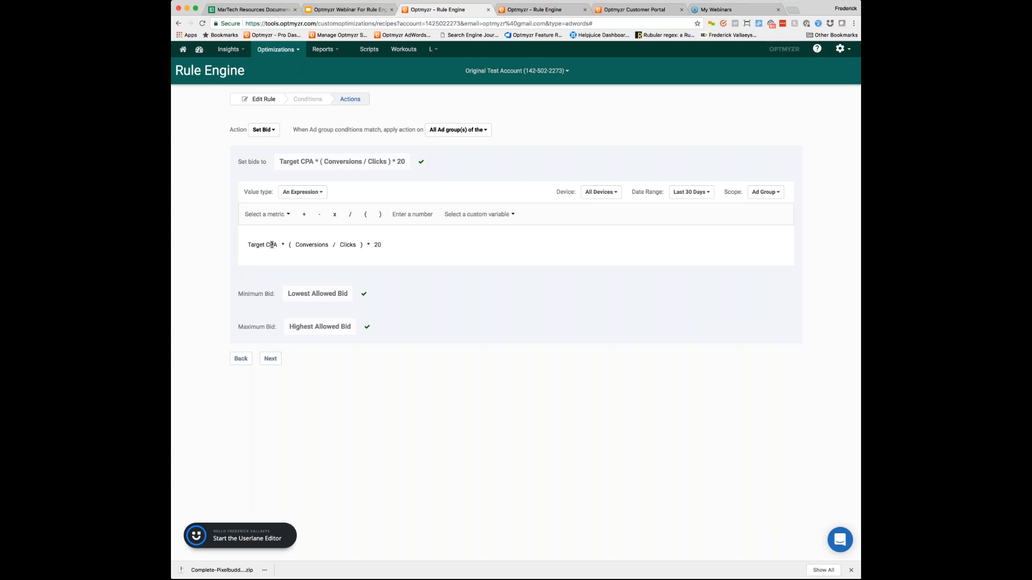
key("BackSpace")
key("BackSpace")
left_click(271, 358)
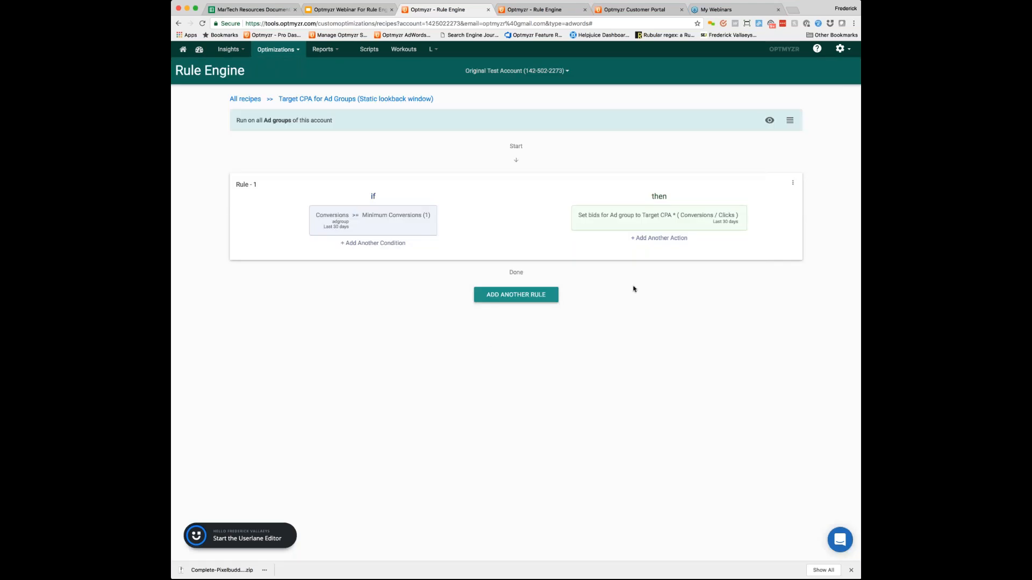
Step: Switch to the recipe's suggestions preview and limit the suggestions to the Brand Optmyzr- New campaign
left_click(540, 10)
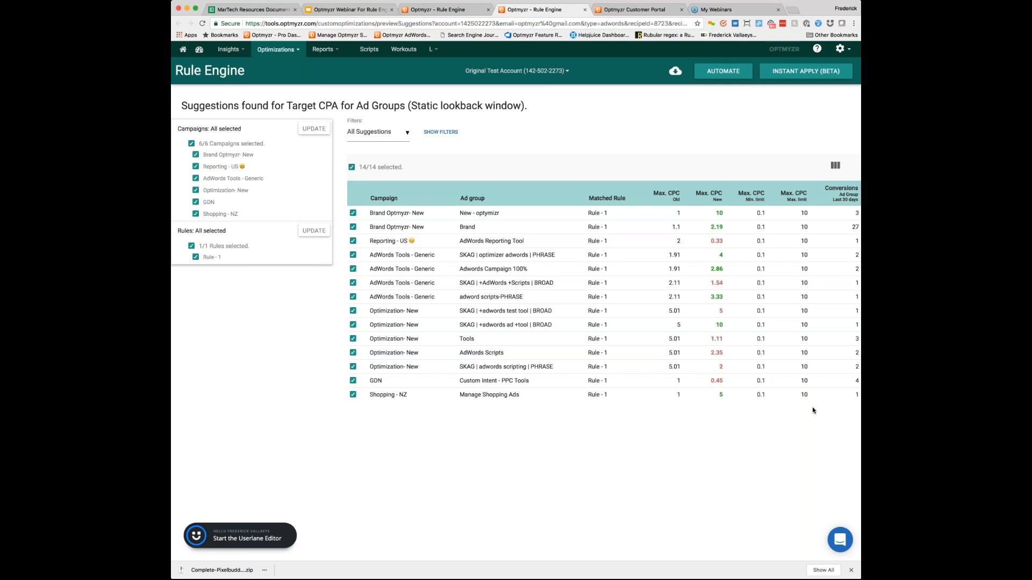
scroll(812, 410, "down", 1)
left_click(191, 144)
left_click(195, 155)
left_click(314, 129)
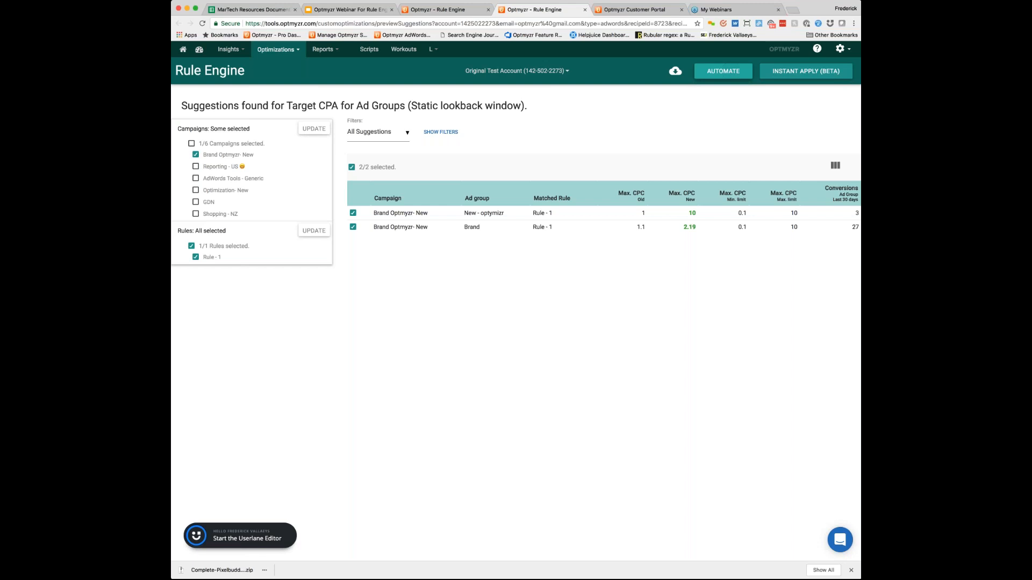
Step: Review the recipe's automation schedule options without automating it, and return to the list of all recipes
left_click(723, 71)
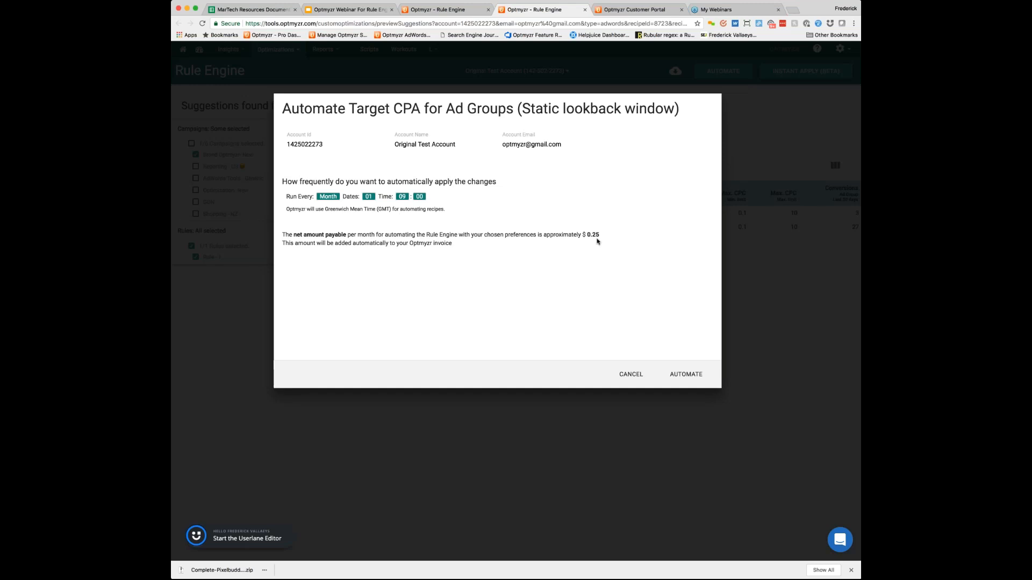
left_click(627, 376)
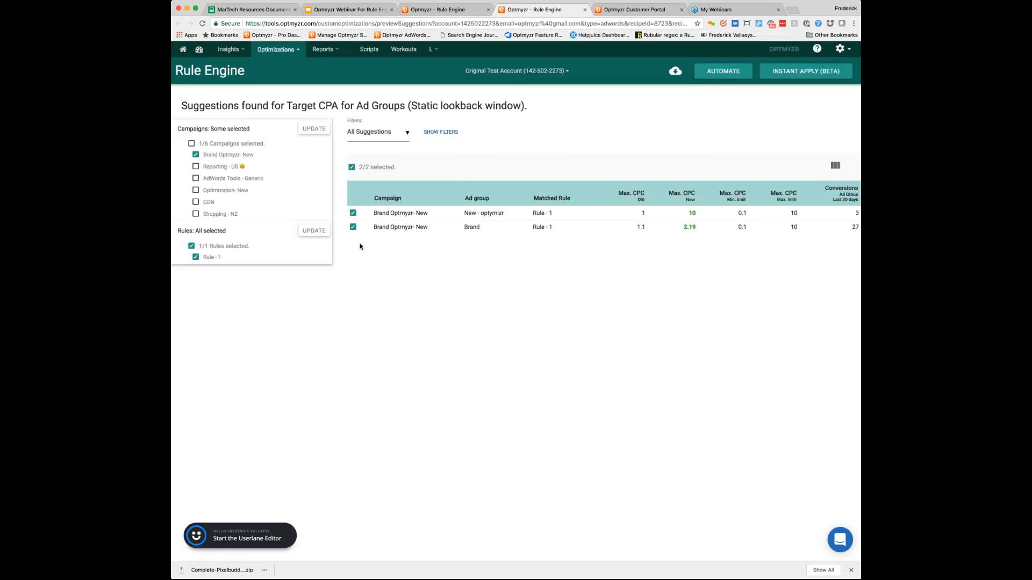
left_click(437, 13)
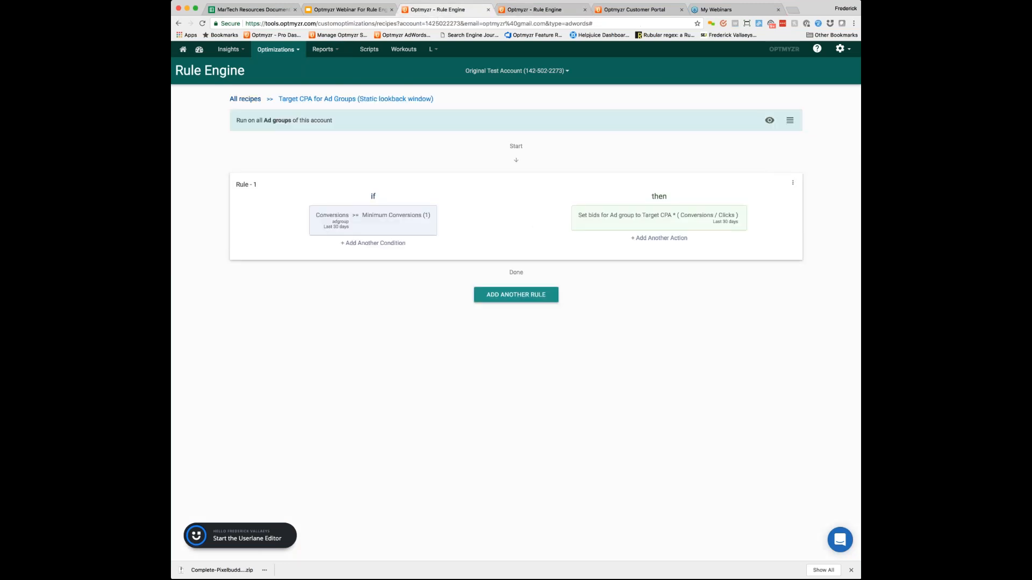
left_click(256, 98)
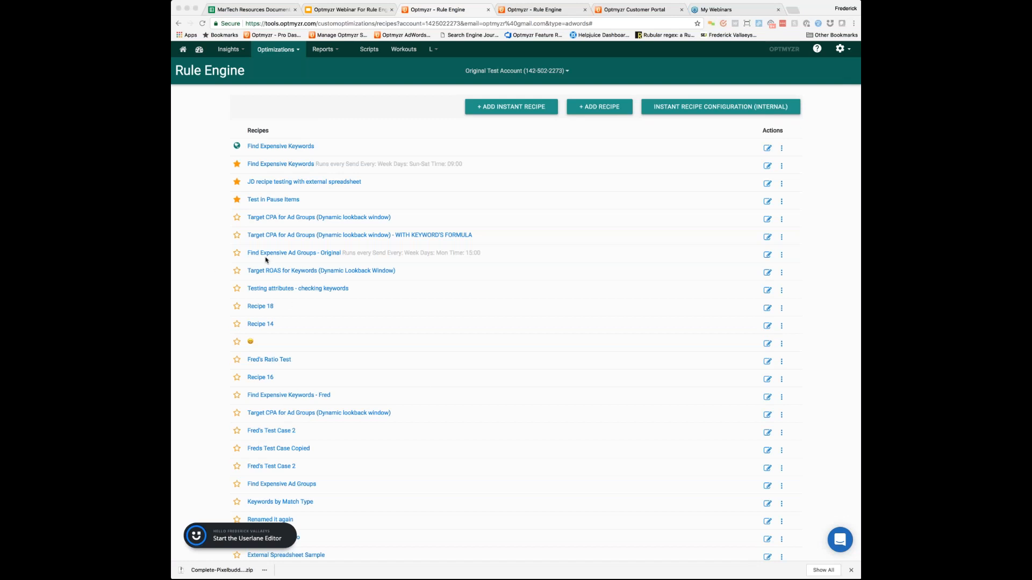
Step: Start a new instant recipe from the Target ROAS for Ad Groups (Dynamic Lookback Window) template
left_click(525, 106)
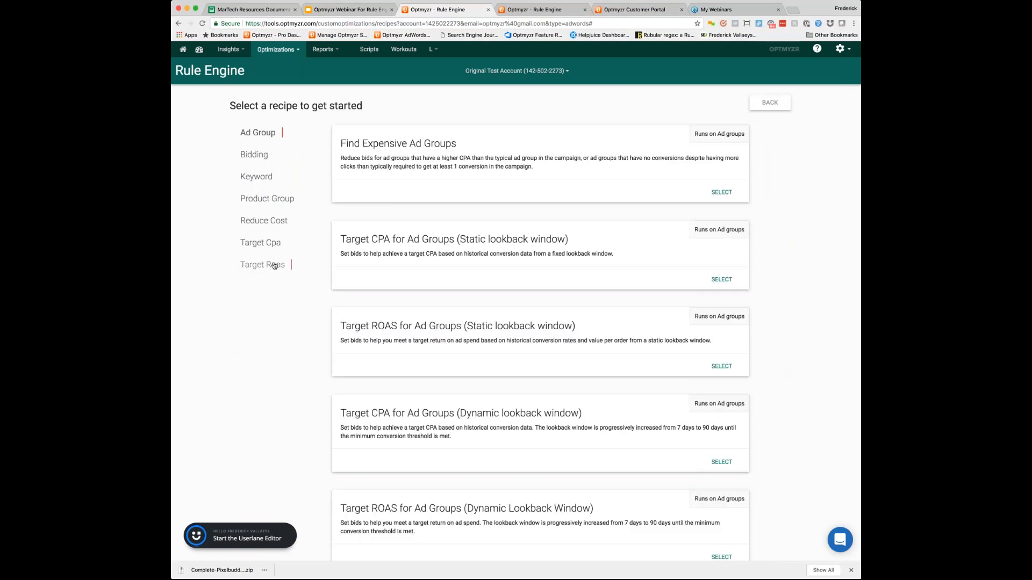
left_click(274, 266)
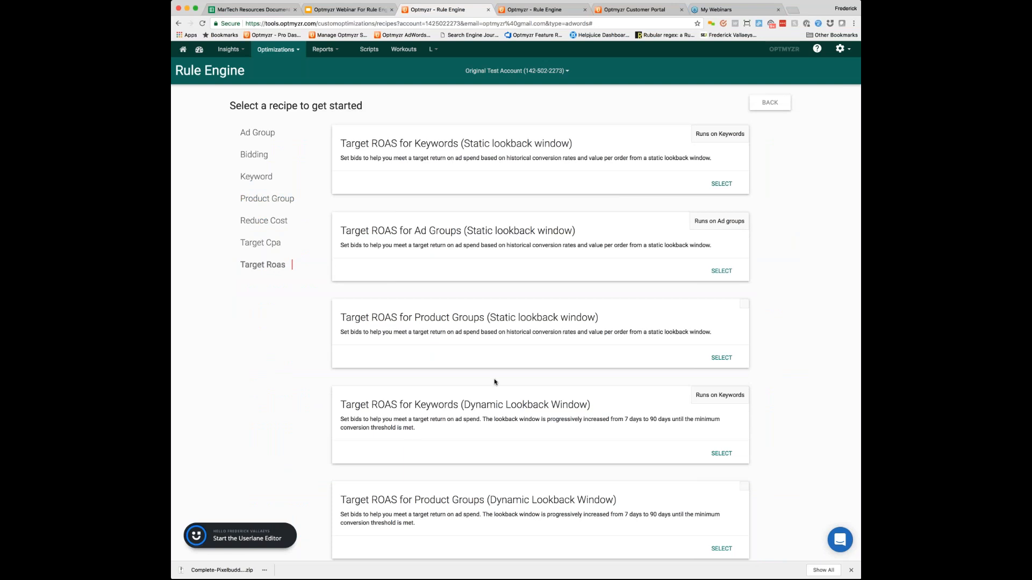
scroll(496, 382, "down", 1)
scroll(494, 382, "down", 5)
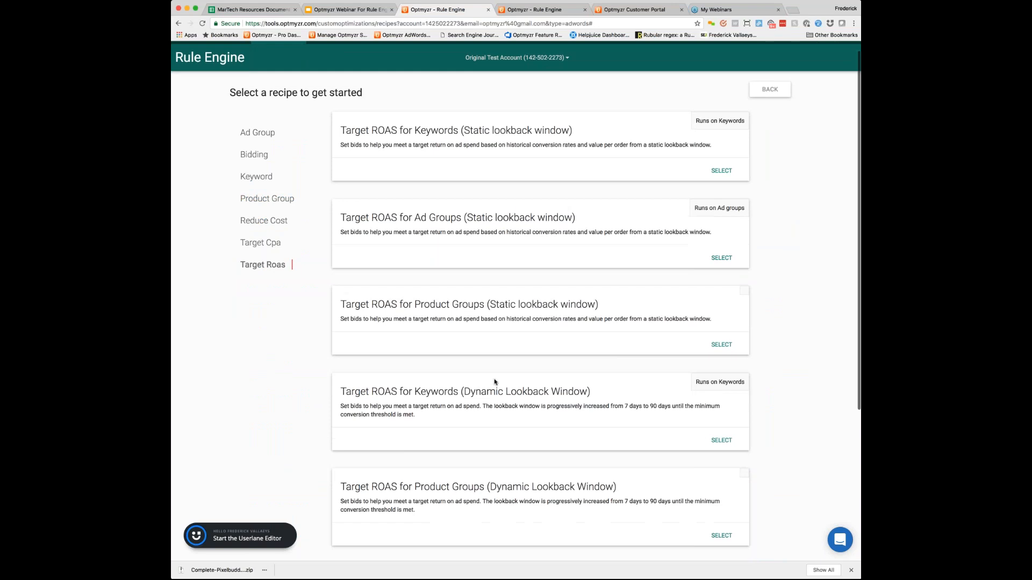
scroll(540, 287, "down", 2)
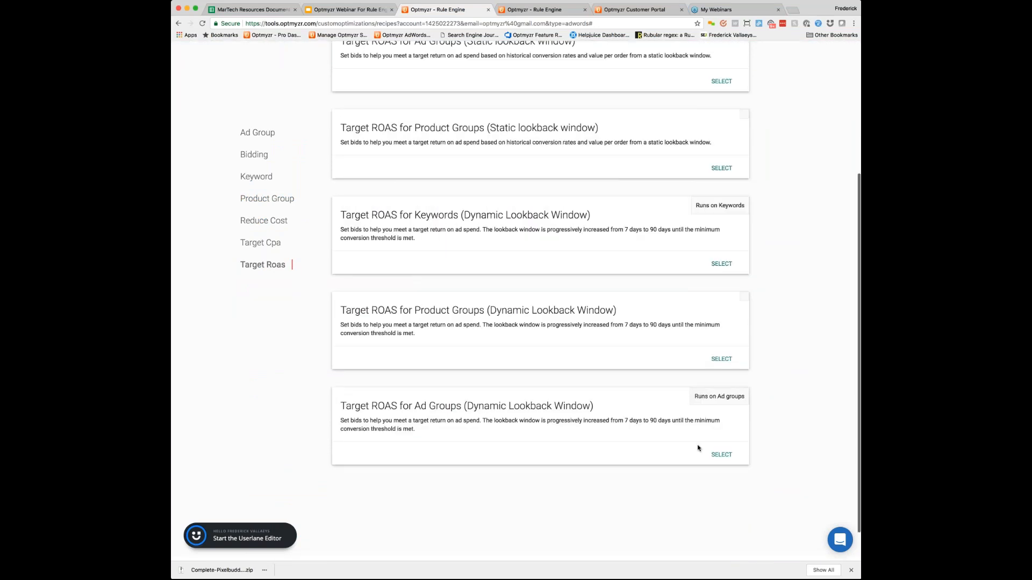
left_click(721, 455)
Step: Save the recipe with Target ROAS 1.50, Minimum Conversions 1, Lowest Allowed Bid .1 and Highest Allowed Bid 10
left_click(328, 221)
type("150")
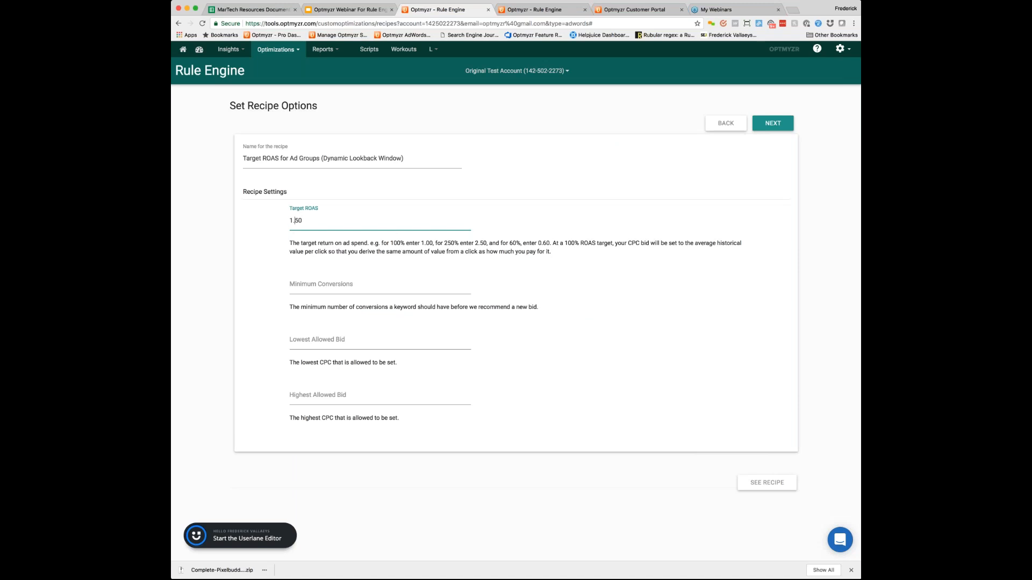
left_click(349, 285)
type("1")
left_click(328, 339)
type(".1")
key("Tab")
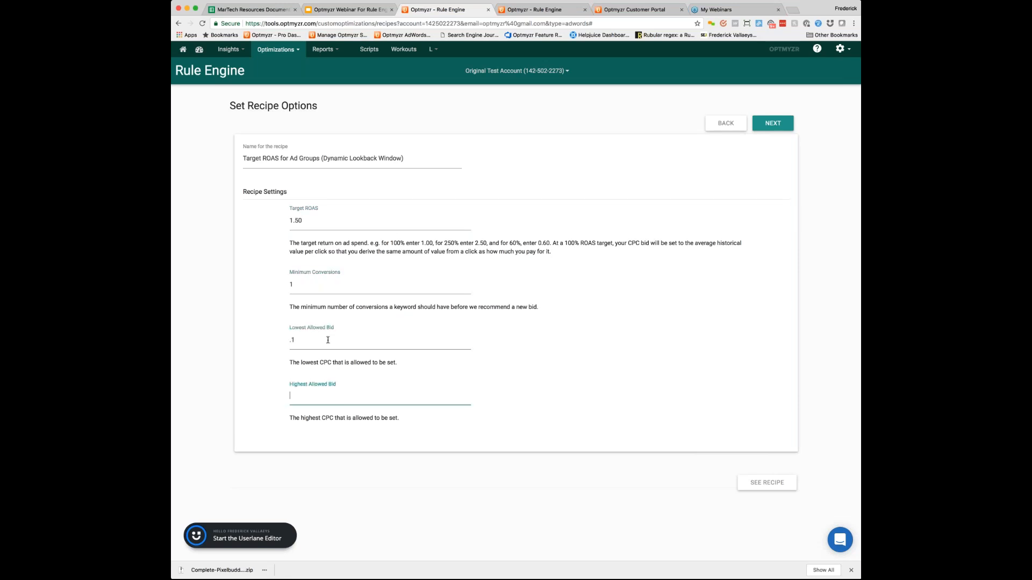
type("10")
left_click(772, 123)
left_click(738, 143)
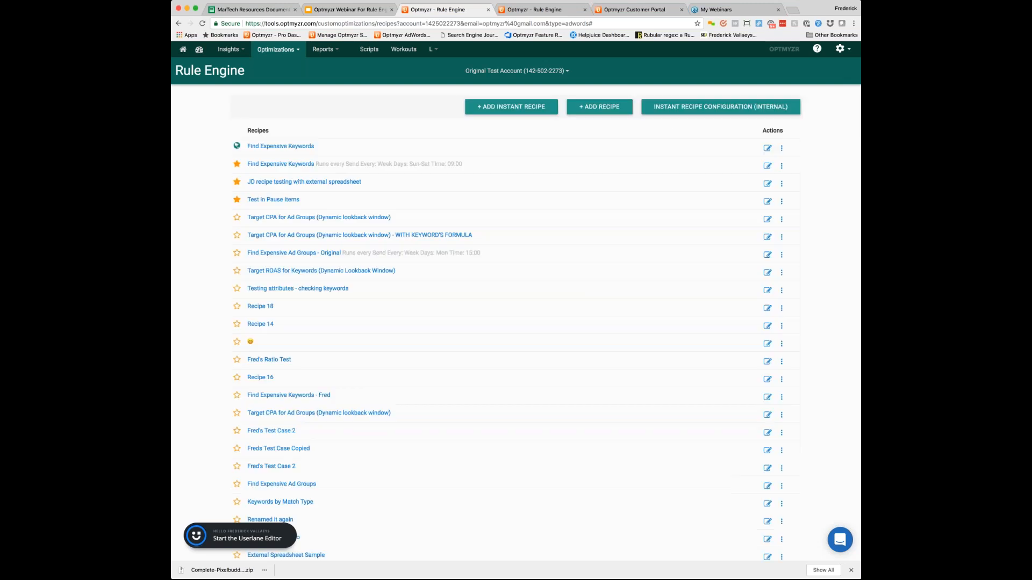
Step: Open the new Target ROAS for Ad Groups (Dynamic Lookback Window) recipe for editing and review its rules
scroll(323, 290, "down", 5)
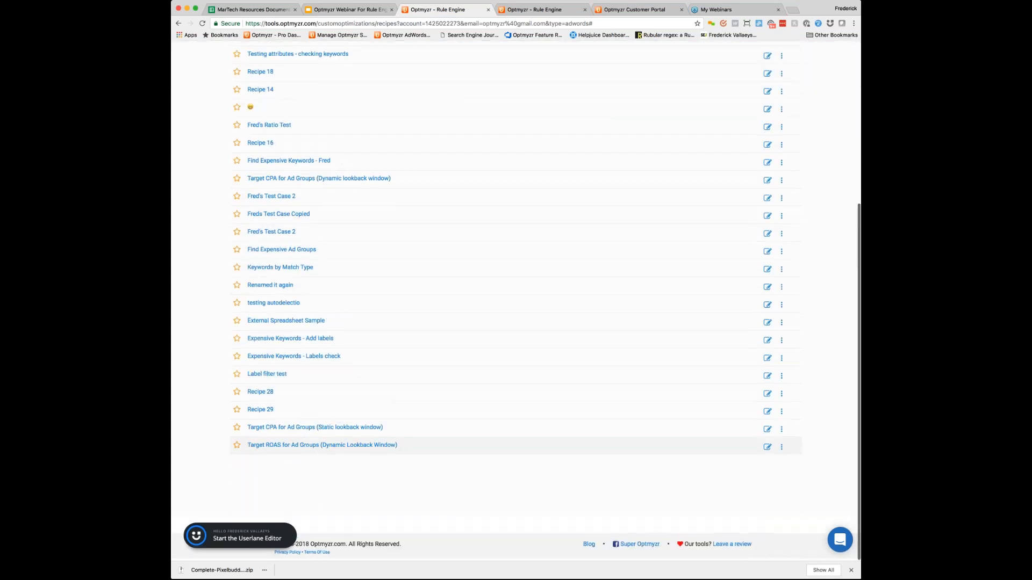
left_click(309, 445)
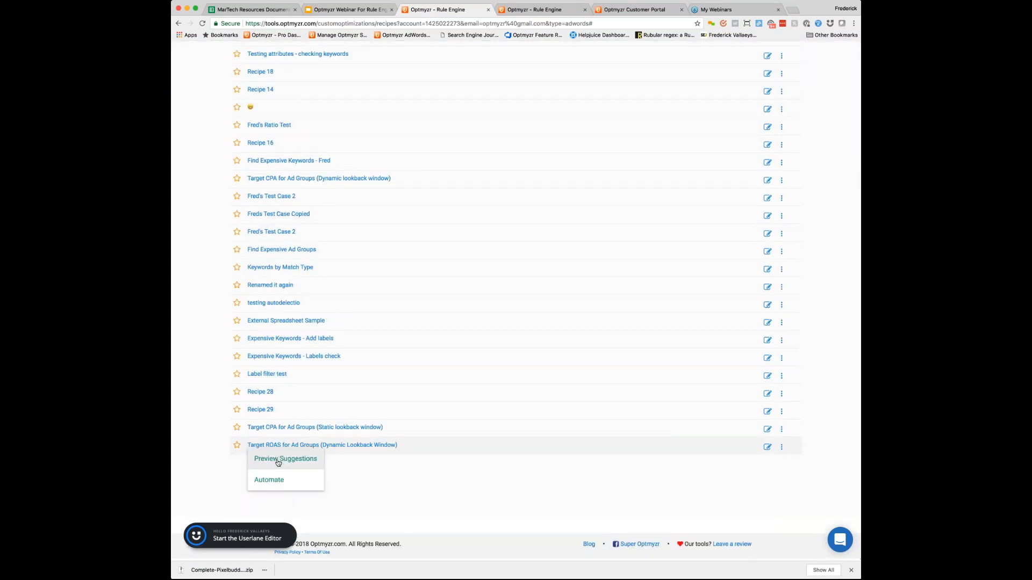
left_click(304, 463)
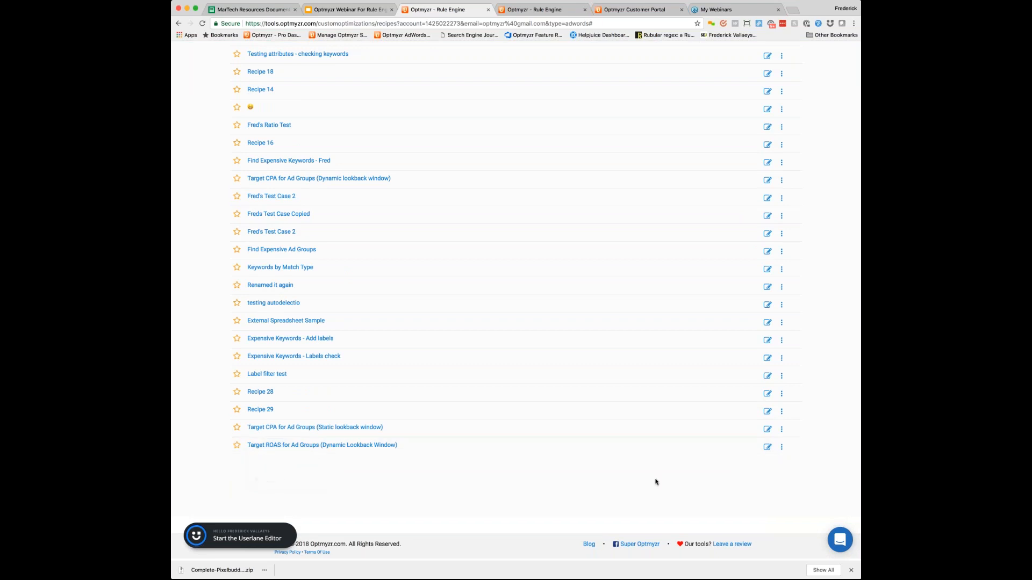
left_click(767, 448)
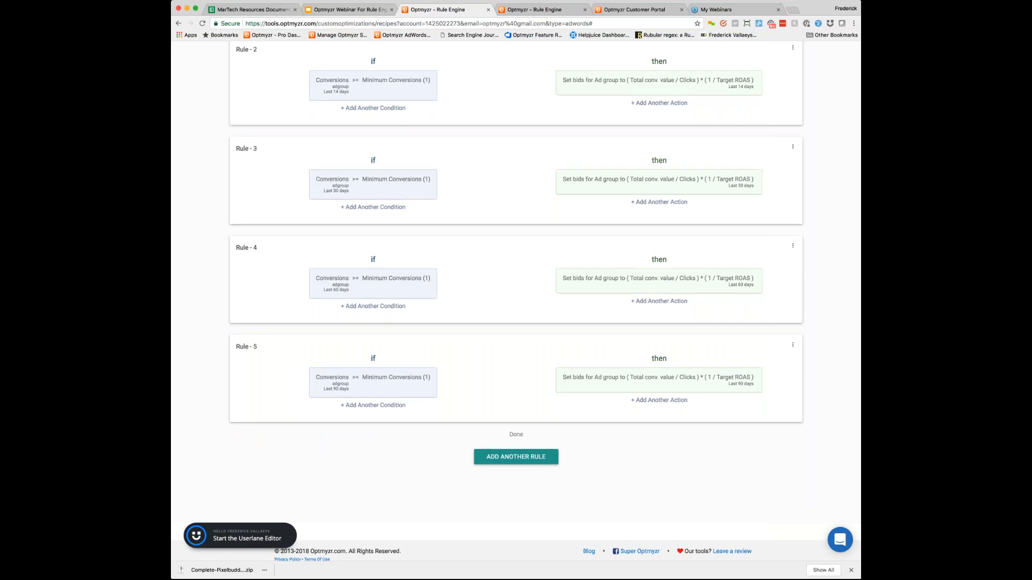
scroll(516, 301, "up", 4)
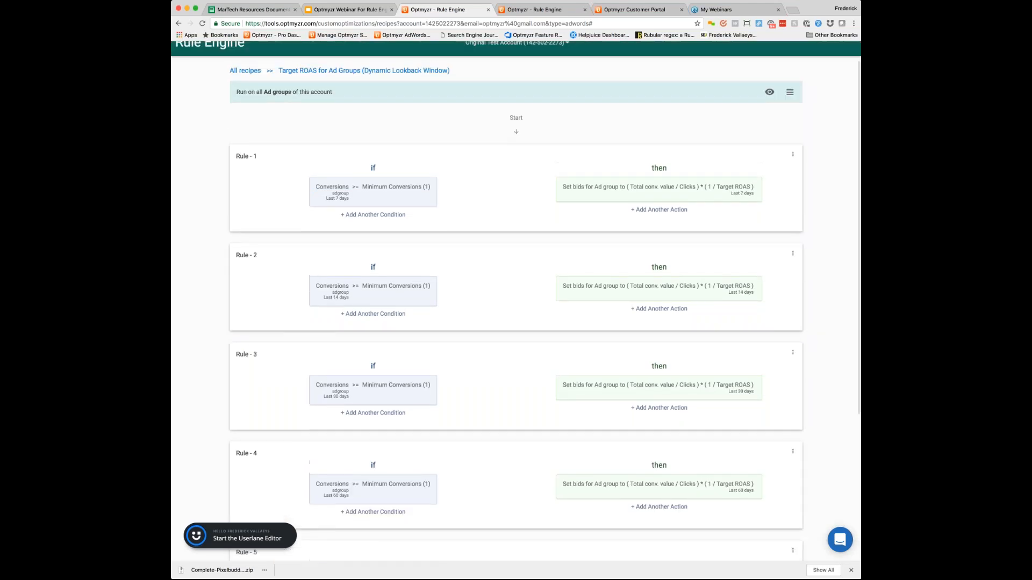
scroll(516, 301, "up", 1)
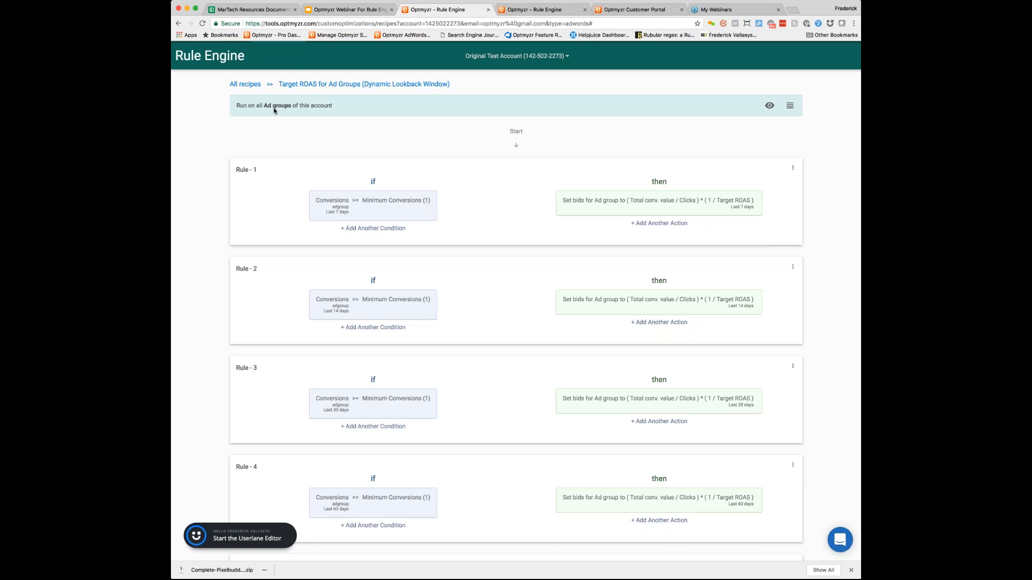
scroll(273, 108, "down", 1)
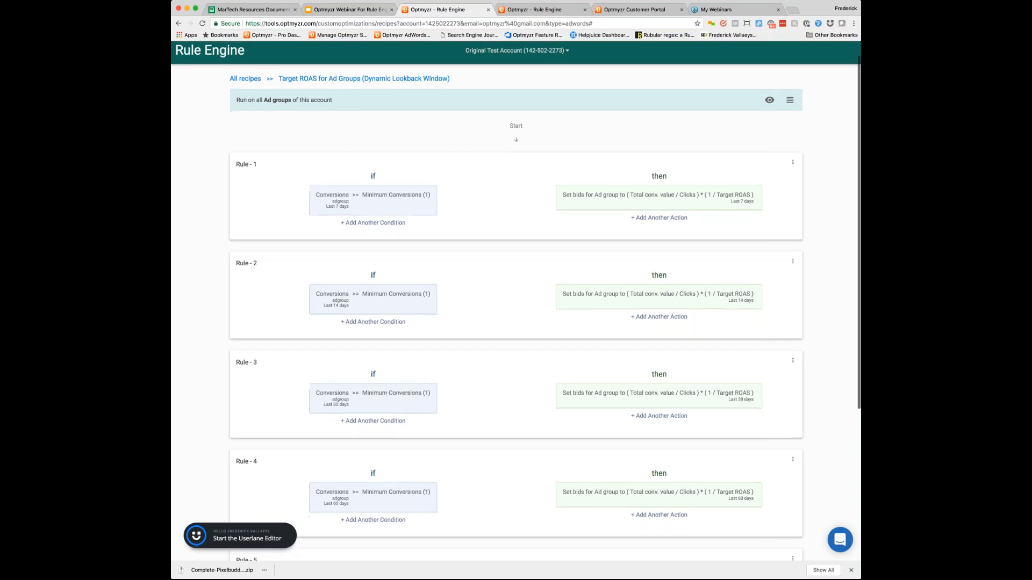
scroll(344, 393, "down", 5)
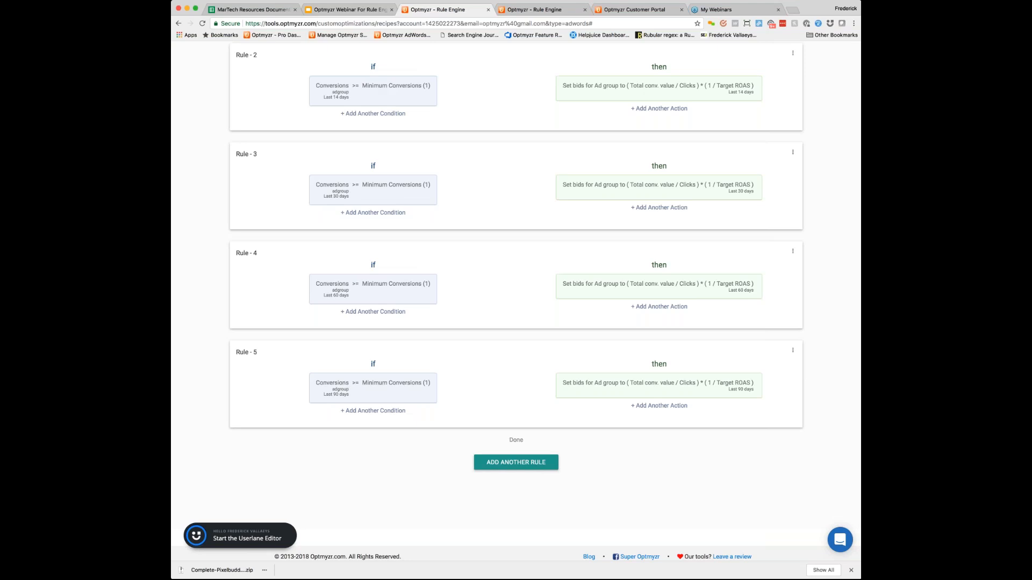
scroll(516, 301, "up", 4)
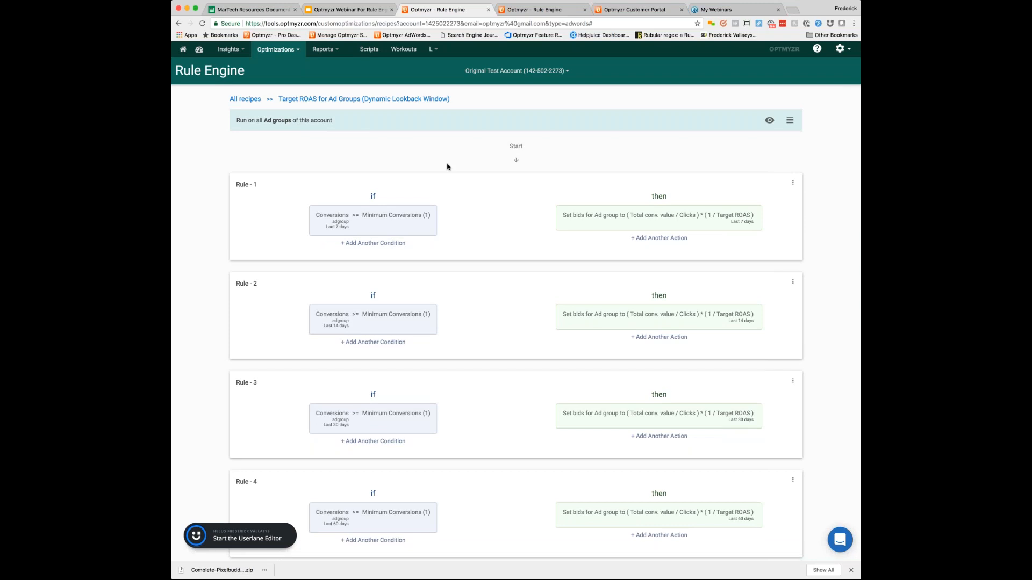
Step: Add an Apply Label action to Rule 3 that labels the matching ad groups "Changed by Optmyzr"
left_click(635, 415)
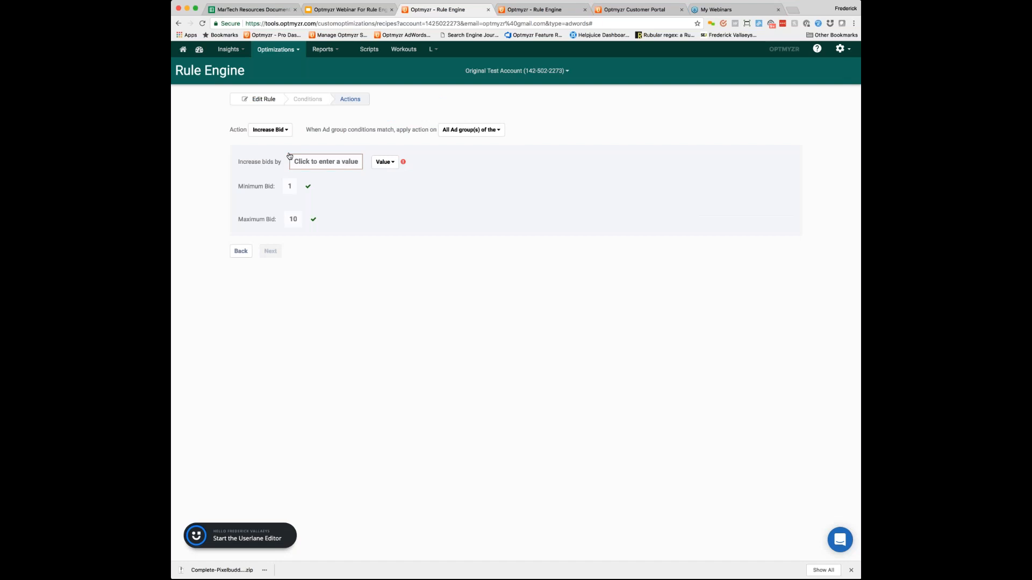
left_click(269, 130)
left_click(280, 197)
left_click(319, 182)
type("Changed")
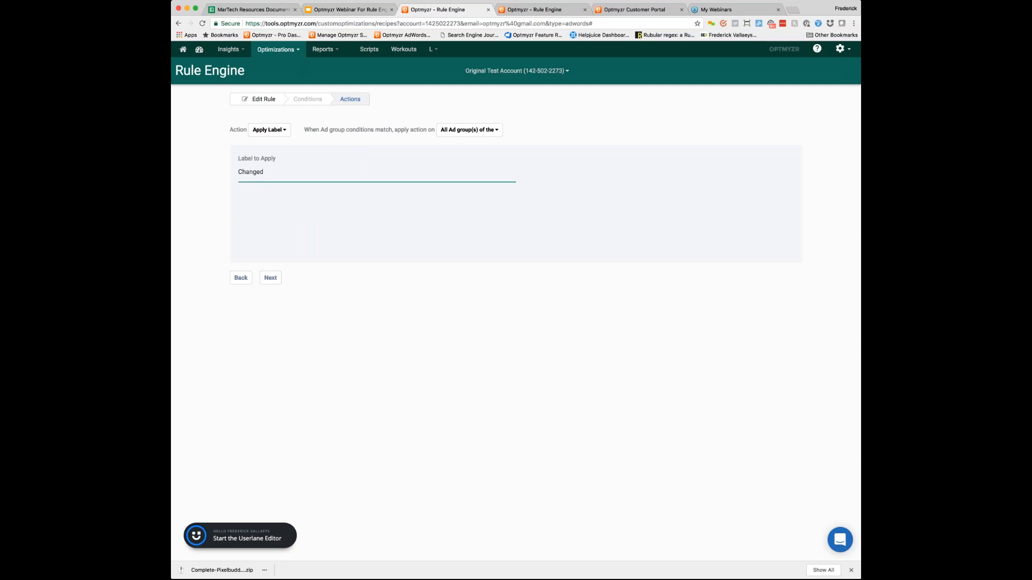
type(" by Optmyzr")
left_click(270, 277)
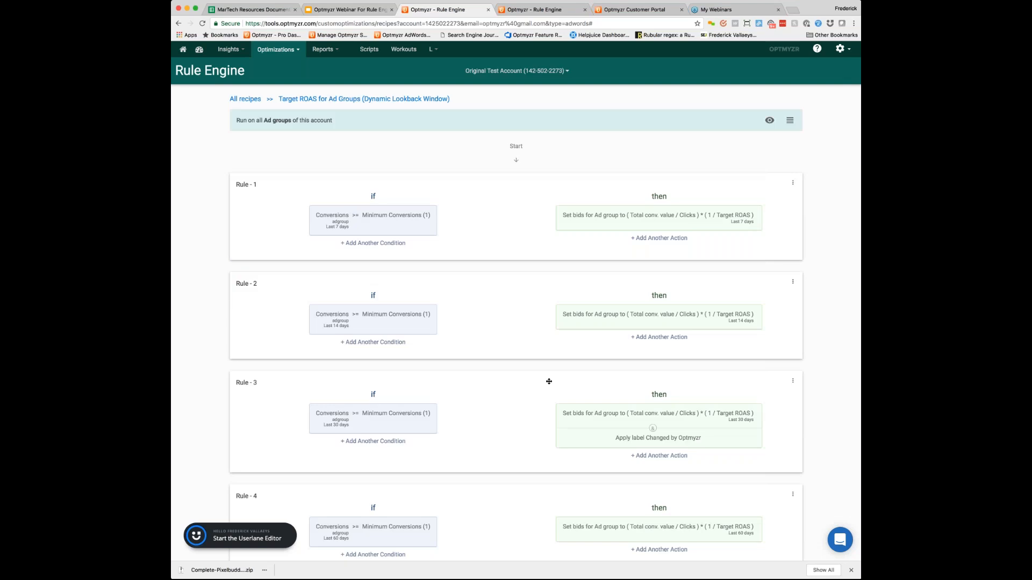
Step: Review the recipe settings with their filters and custom variables, and return to the rule overview without saving
scroll(551, 381, "down", 1)
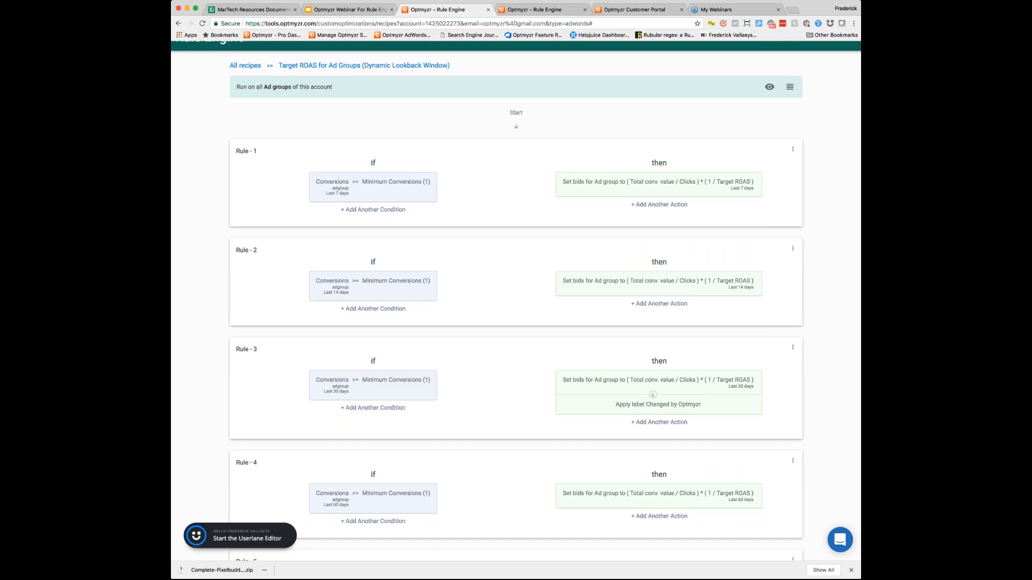
scroll(516, 299, "up", 2)
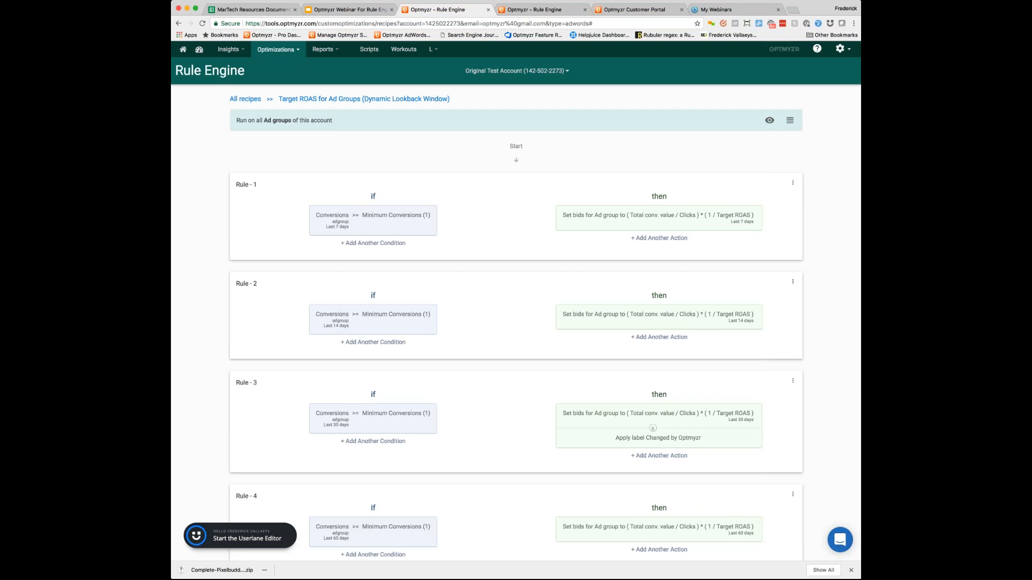
left_click(789, 120)
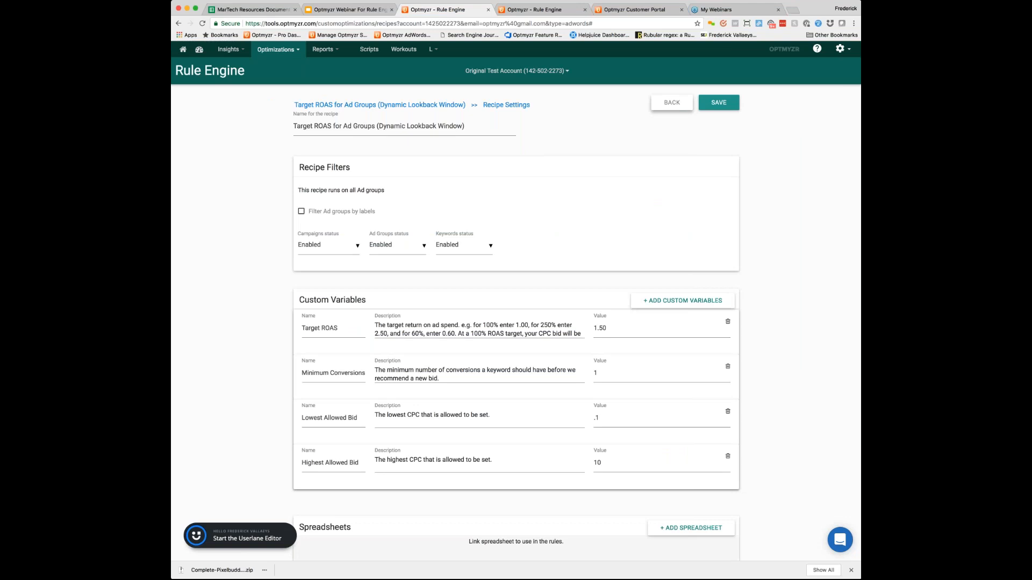
left_click(178, 24)
left_click(672, 103)
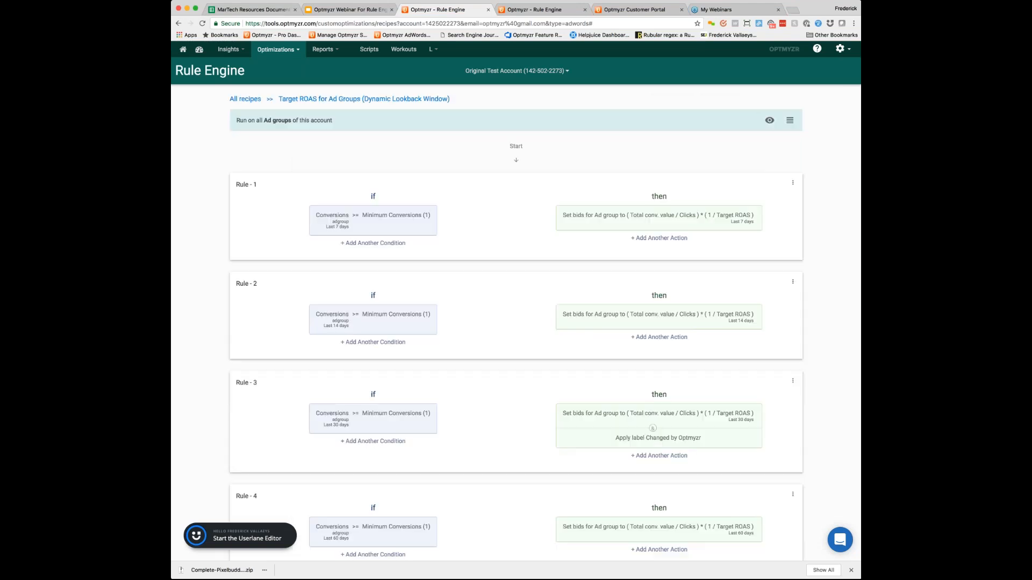
Step: Set the Target ROAS custom variable to 1.70 in the recipe settings
left_click(790, 122)
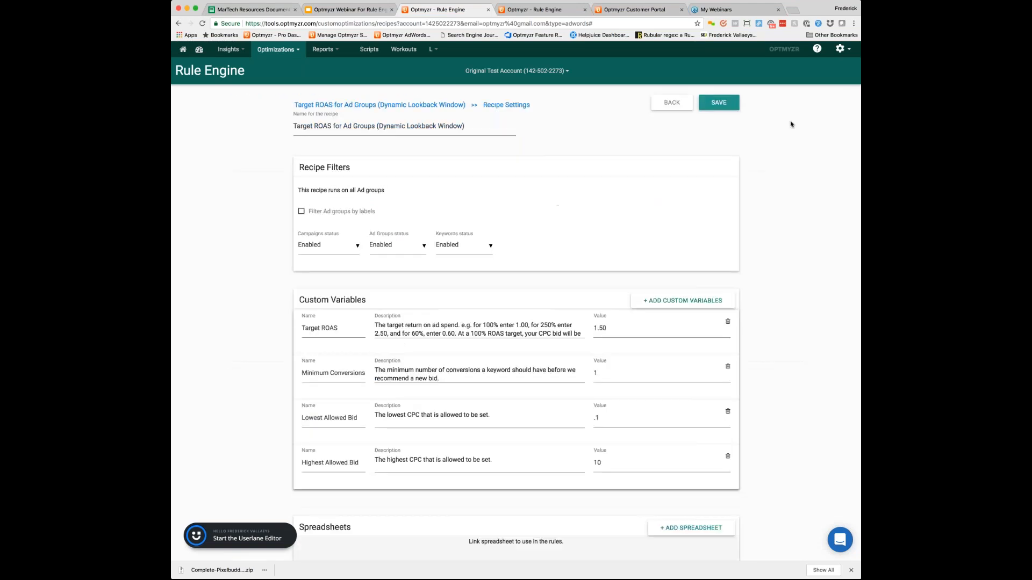
left_click(602, 328)
key("BackSpace")
type("7")
Step: Limit the recipe to ad groups that have the label "brand", keep the campaign and ad group statuses Enabled, and save the settings
left_click(302, 212)
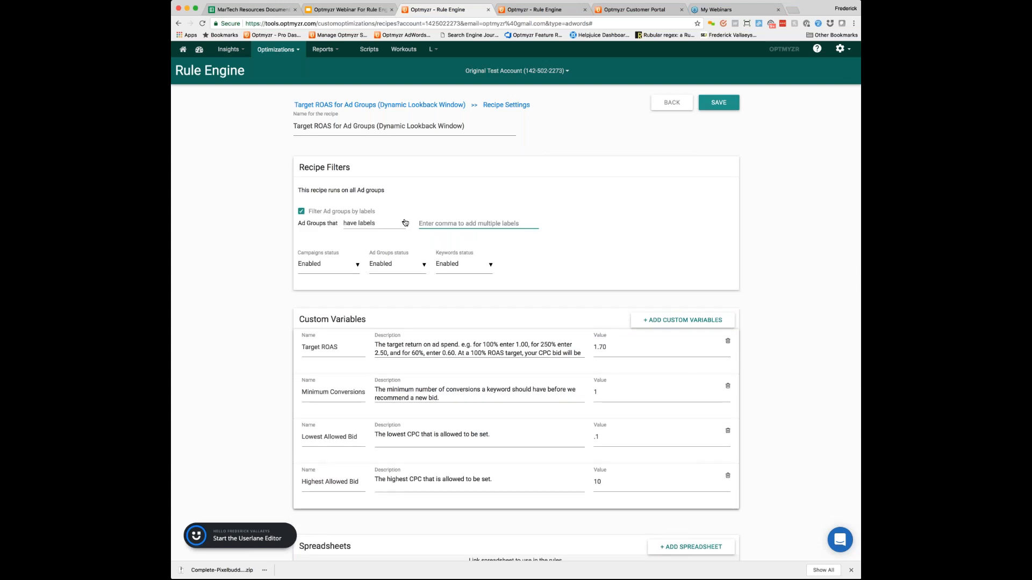
type("brand")
left_click(403, 223)
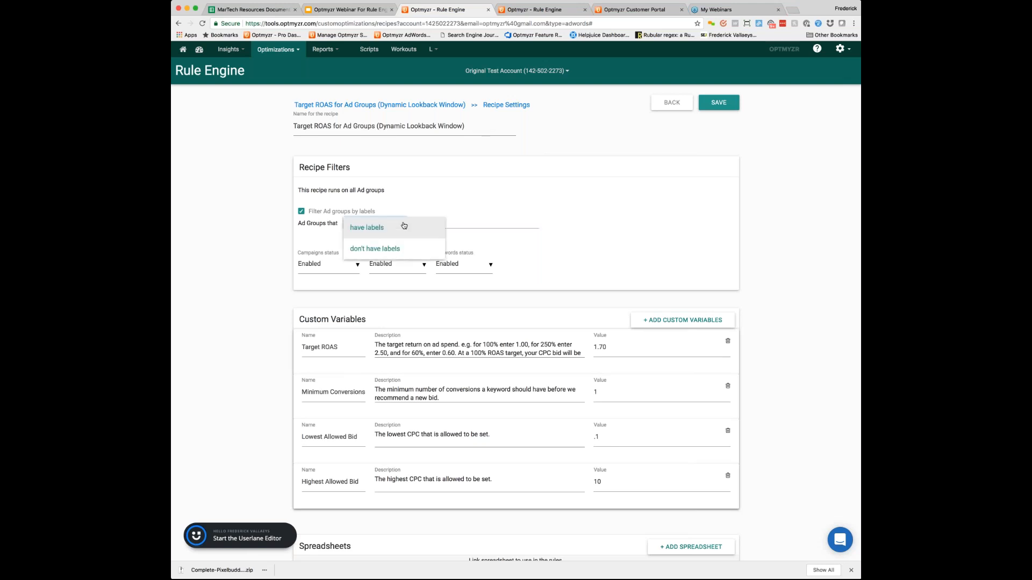
left_click(536, 217)
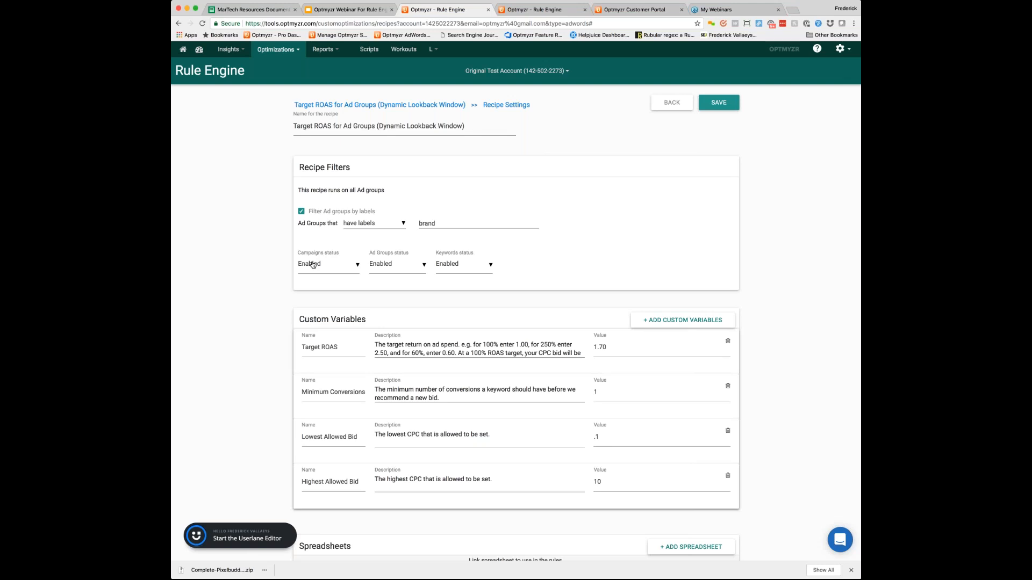
left_click(356, 266)
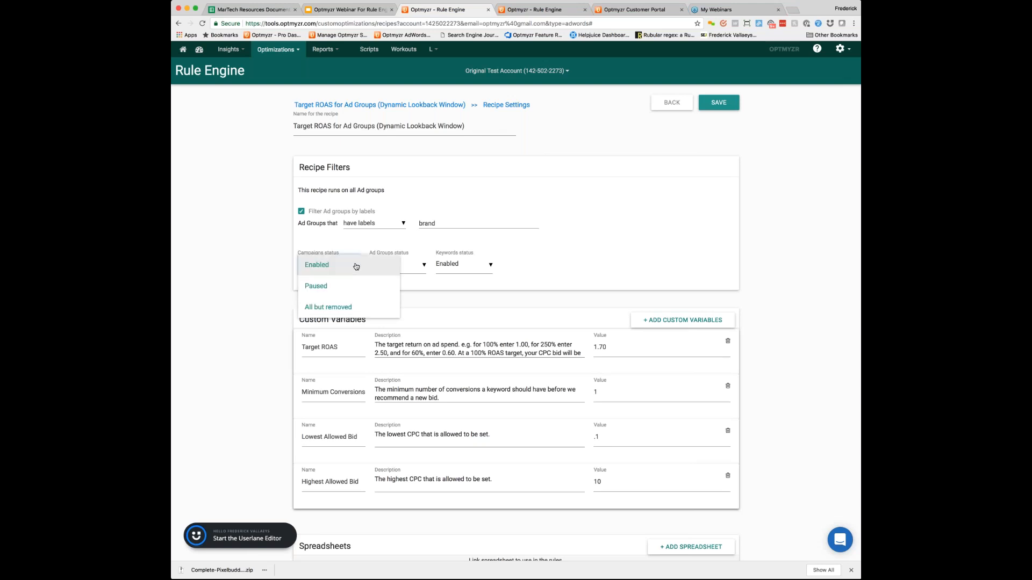
left_click(417, 267)
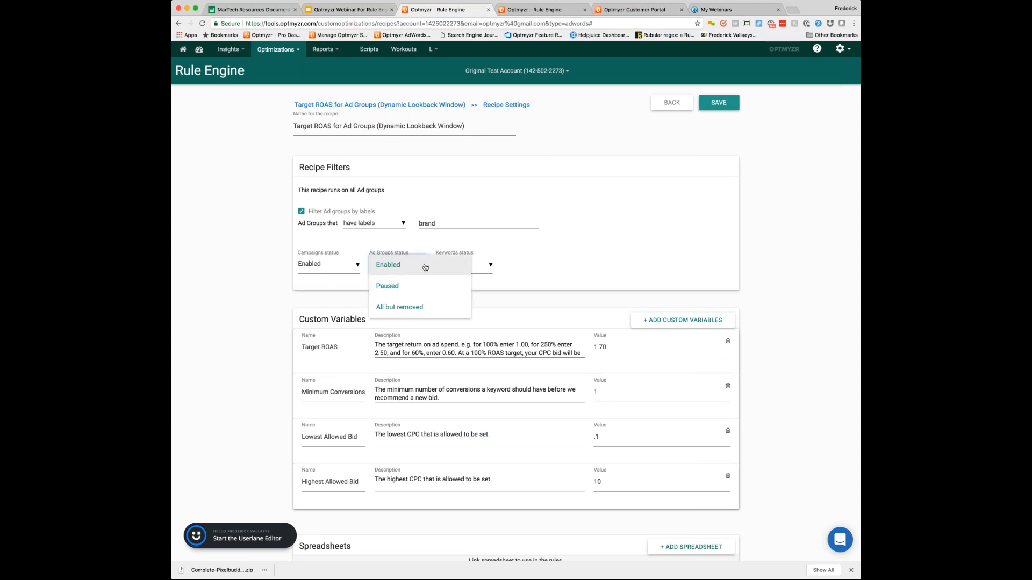
left_click(425, 268)
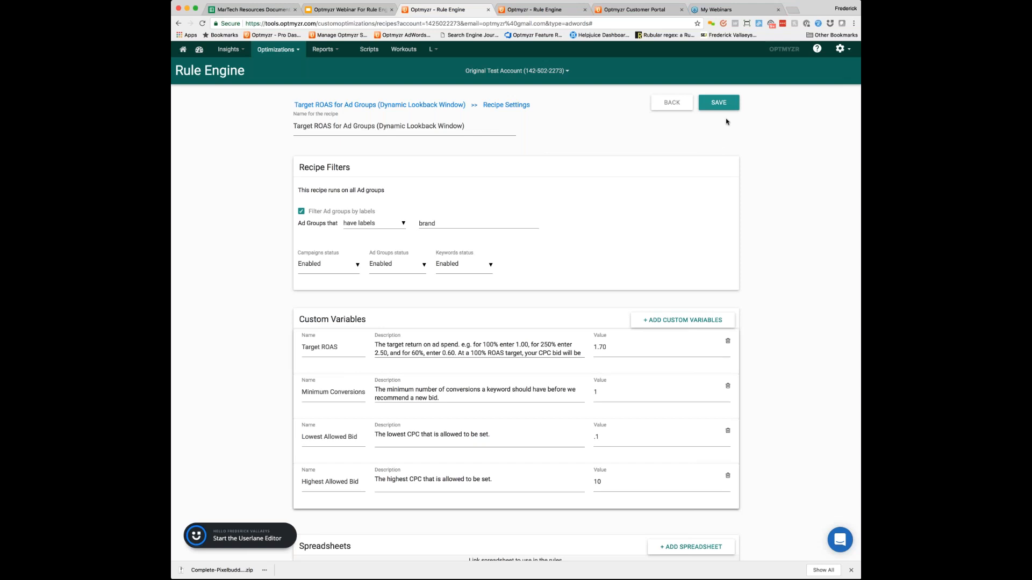
left_click(720, 103)
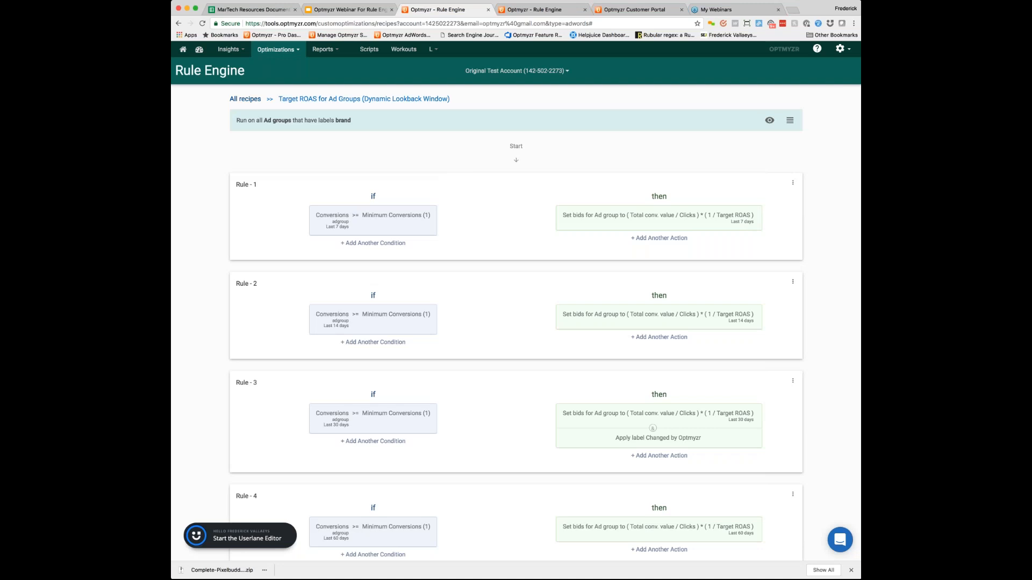
Step: From the full recipe list, copy "JD recipe" from the AU INNOVATIONS account into this account
left_click(245, 99)
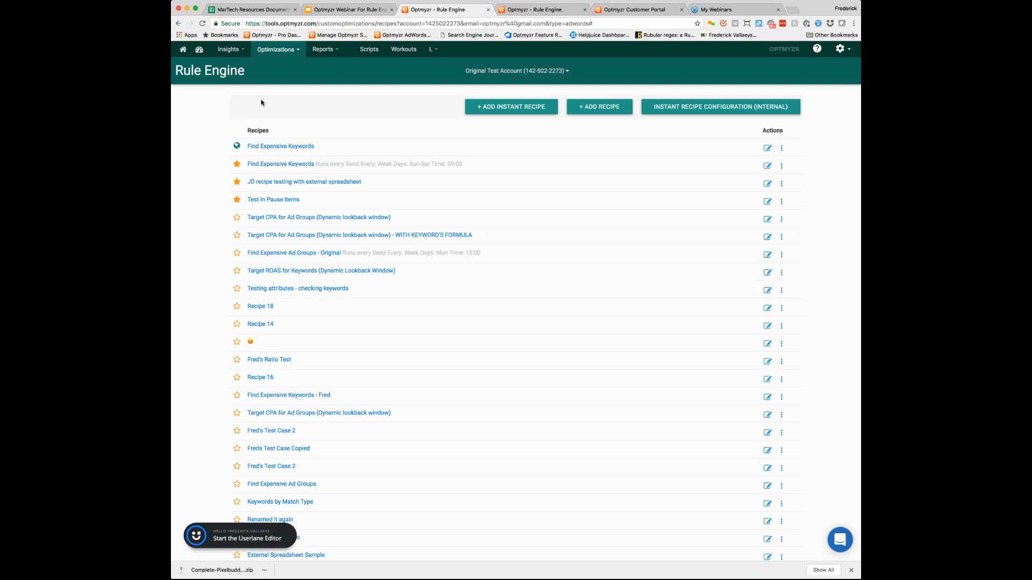
left_click(579, 109)
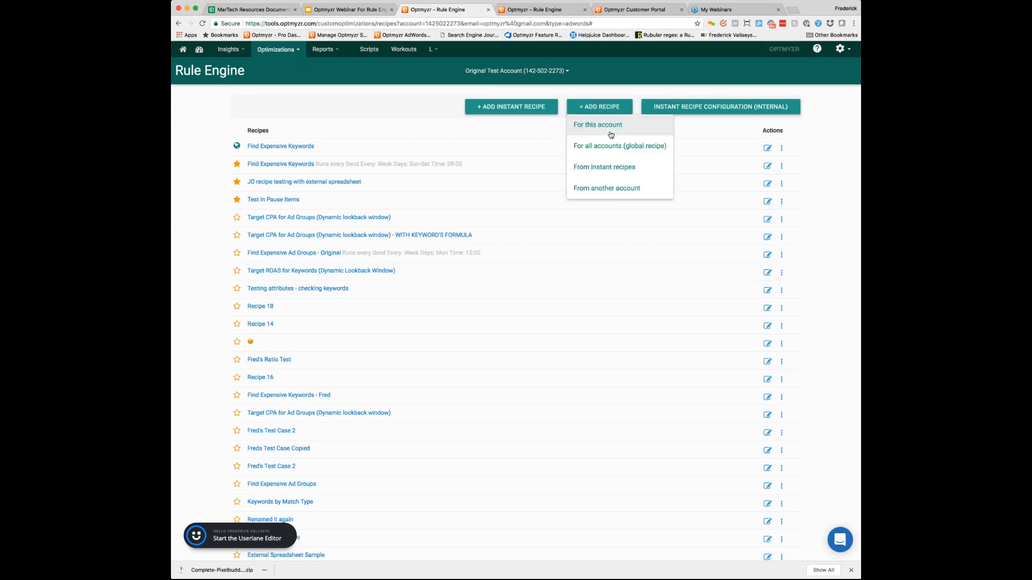
left_click(624, 190)
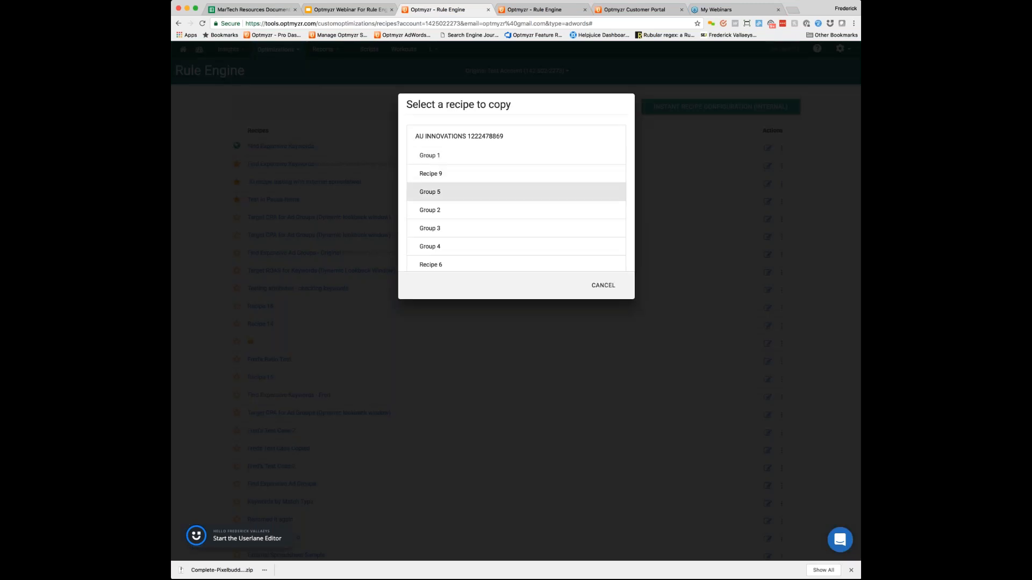
scroll(434, 215, "down", 3)
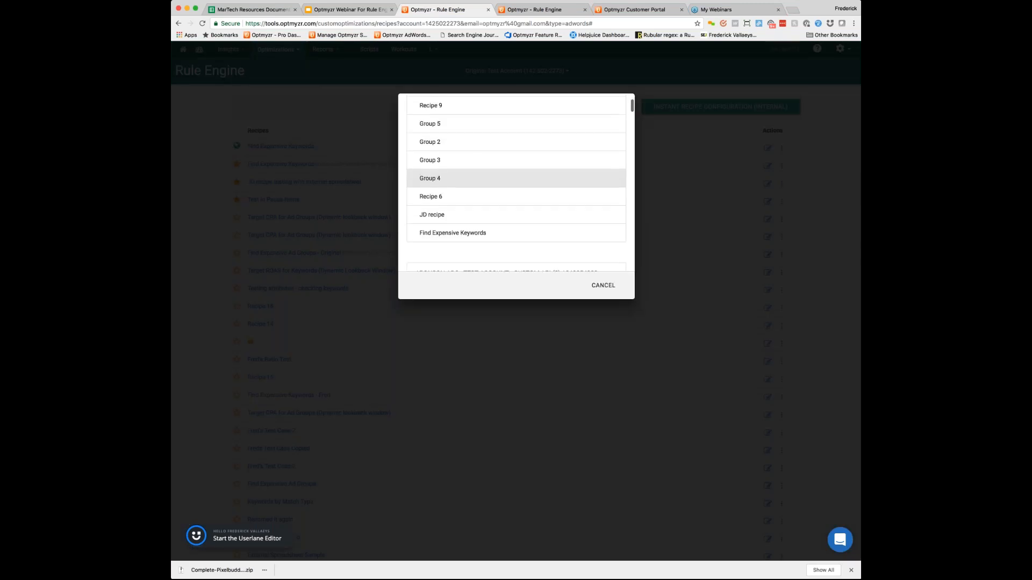
left_click(434, 215)
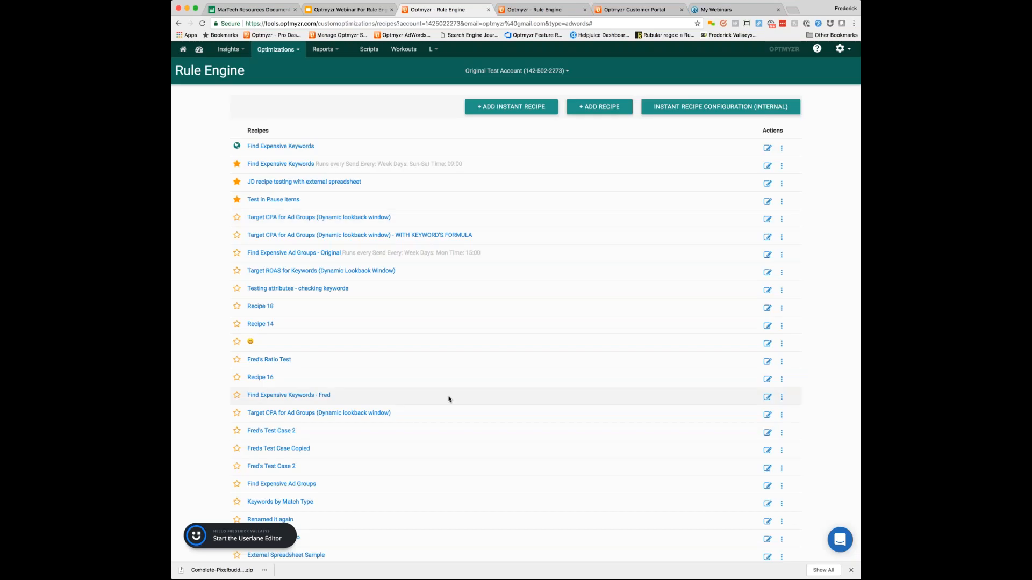
Step: Review the settings of the copied "JD recipe" and go back to its rule overview without saving
scroll(448, 399, "down", 10)
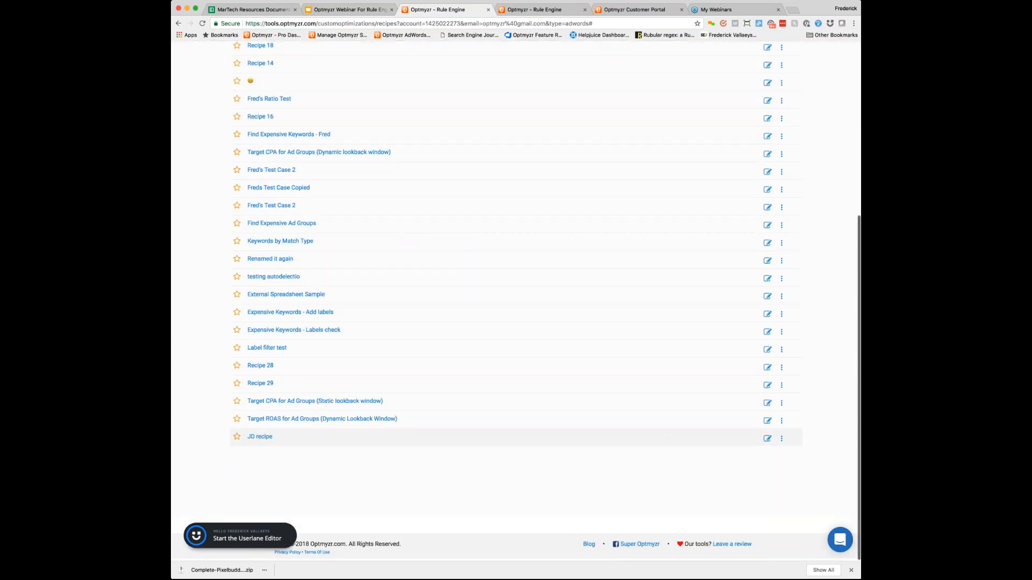
left_click(782, 438)
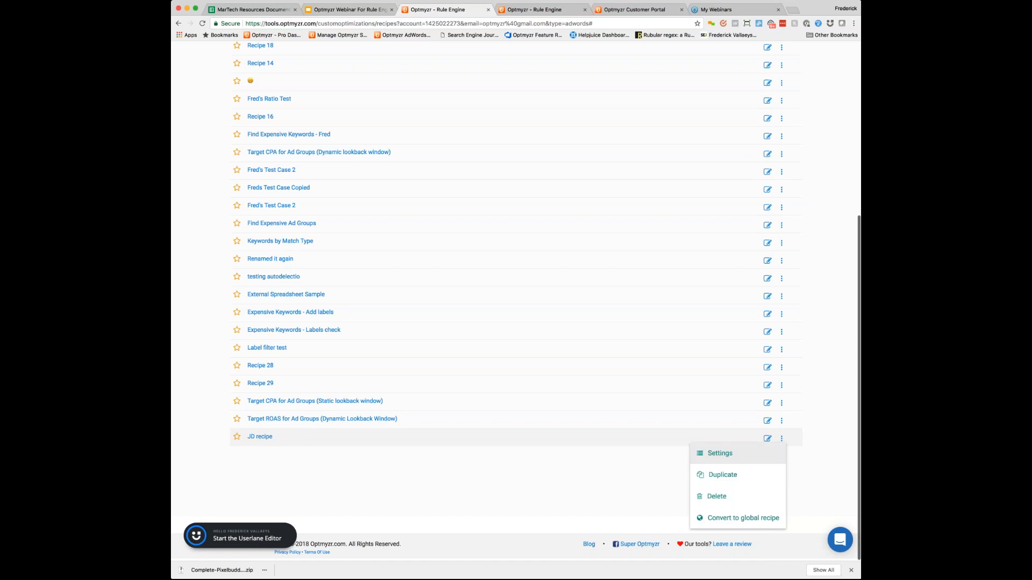
left_click(720, 453)
scroll(516, 301, "down", 3)
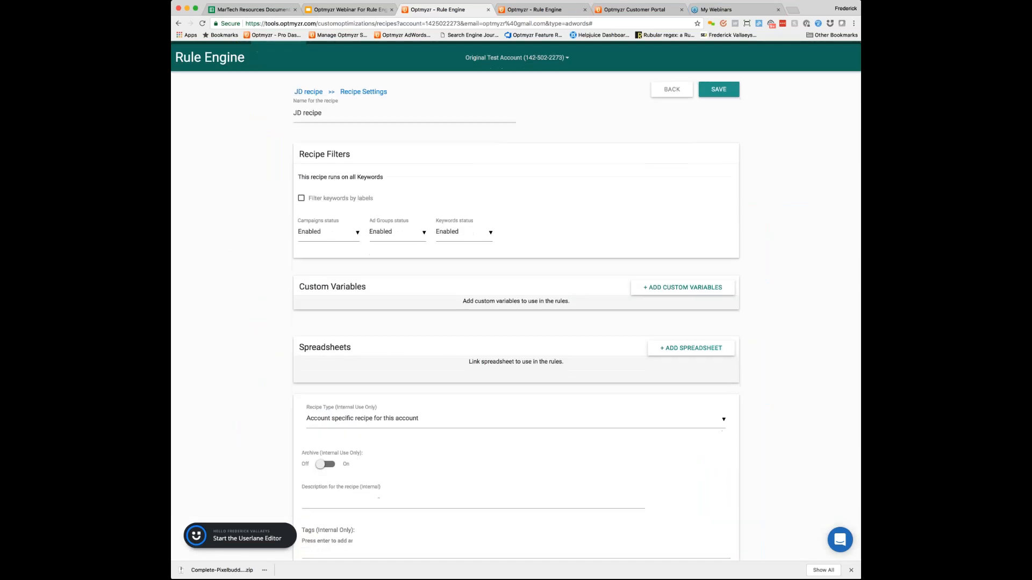
scroll(701, 190, "up", 2)
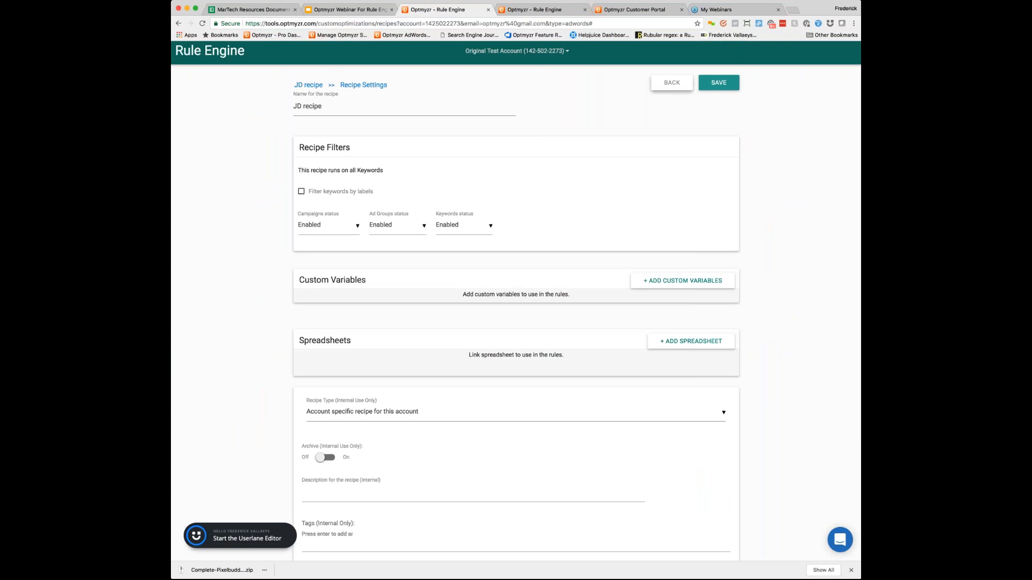
left_click(672, 82)
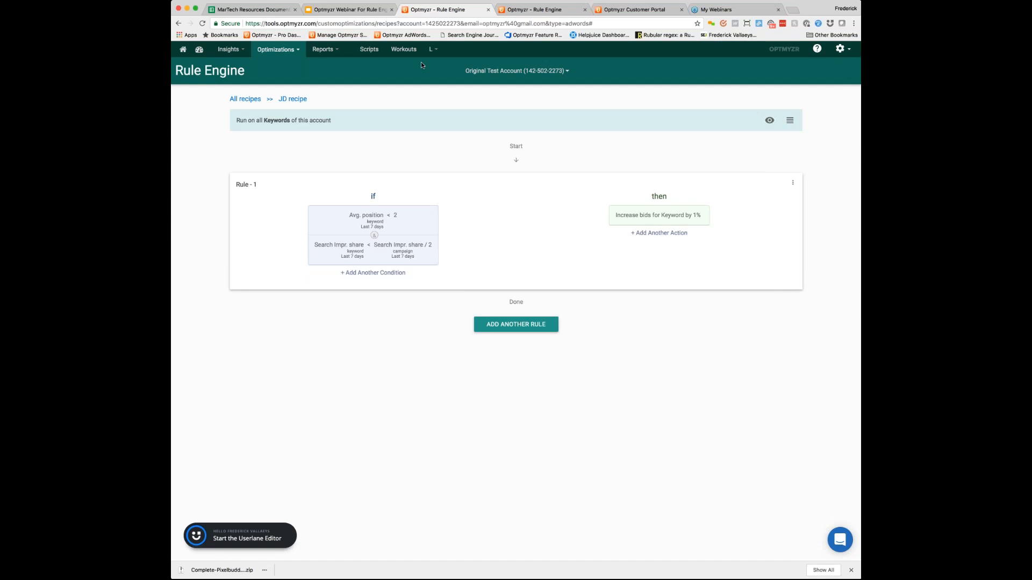
Step: Mark the first "Target CPA for Ad Groups (Dynamic lookback window)" recipe as a favorite in the full recipe list and check the Rule Engine favorites
left_click(295, 53)
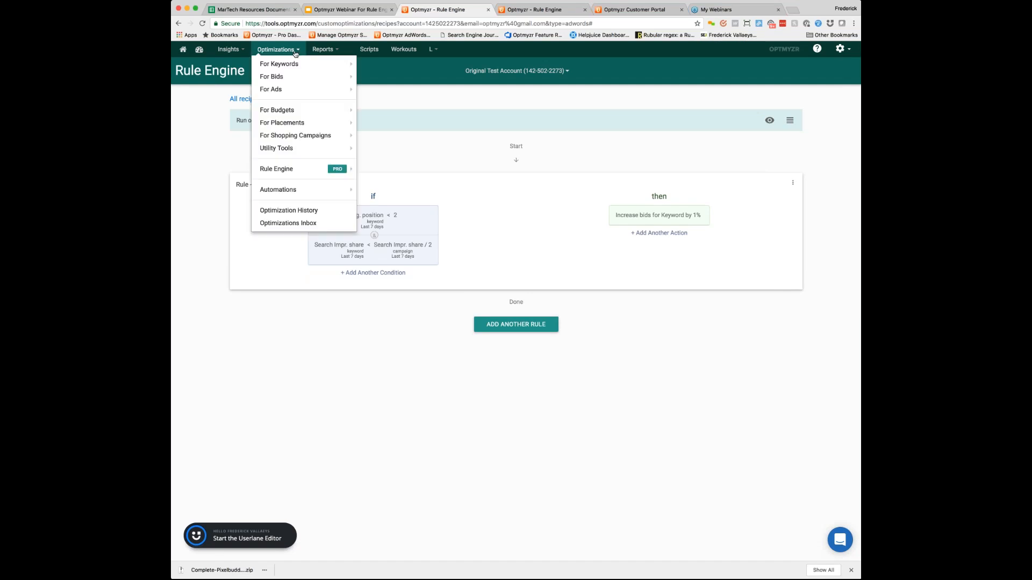
mouse_move(300, 169)
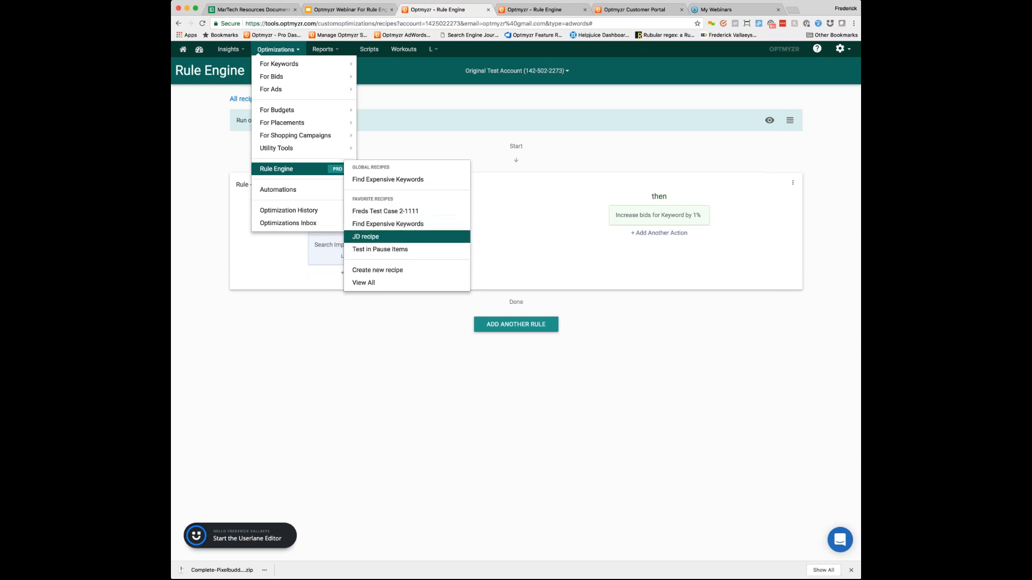
left_click(373, 284)
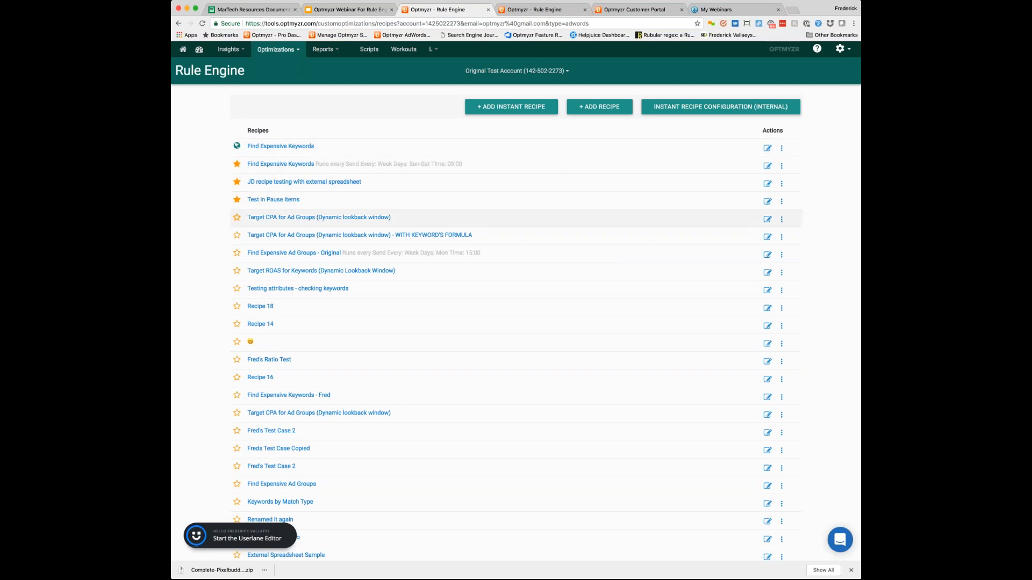
left_click(236, 217)
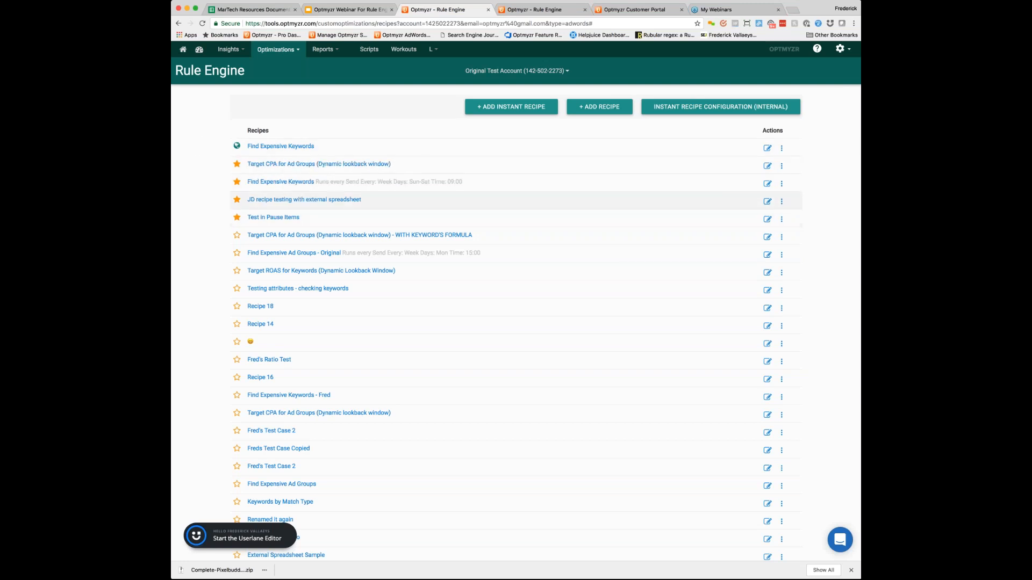
left_click(277, 50)
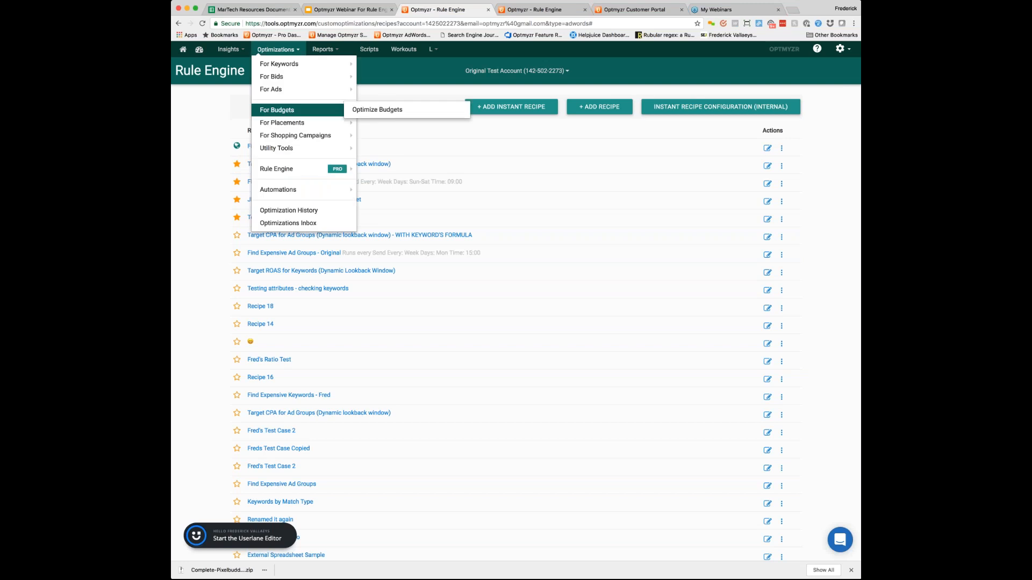
mouse_move(336, 170)
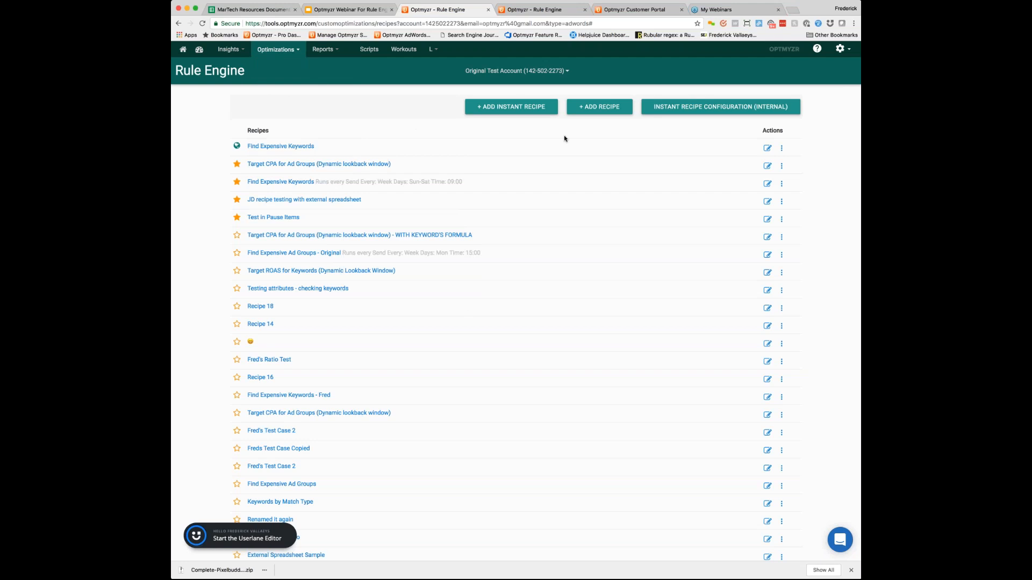
Step: Create a new recipe for this account that runs on every keyword
left_click(598, 107)
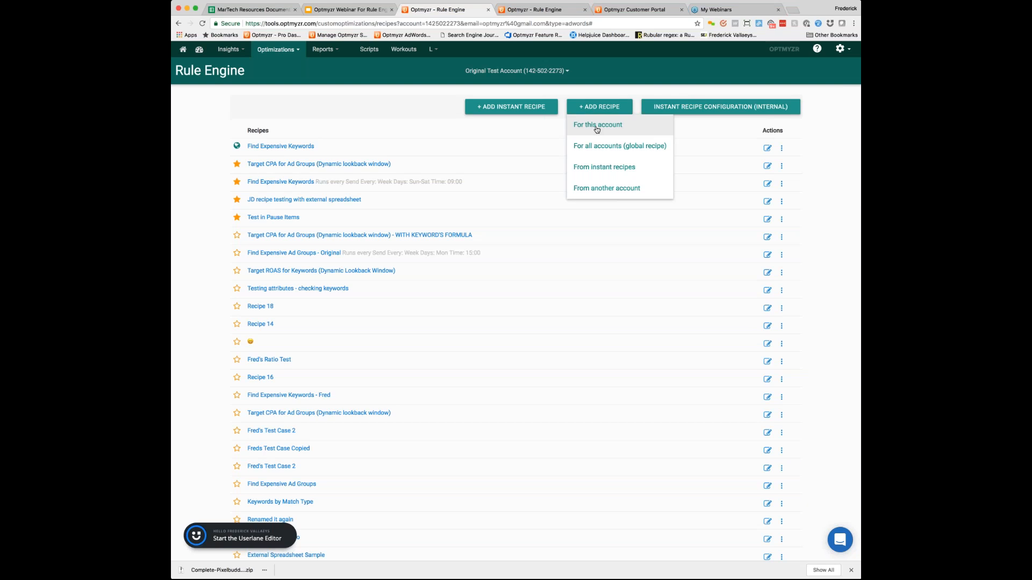
left_click(597, 126)
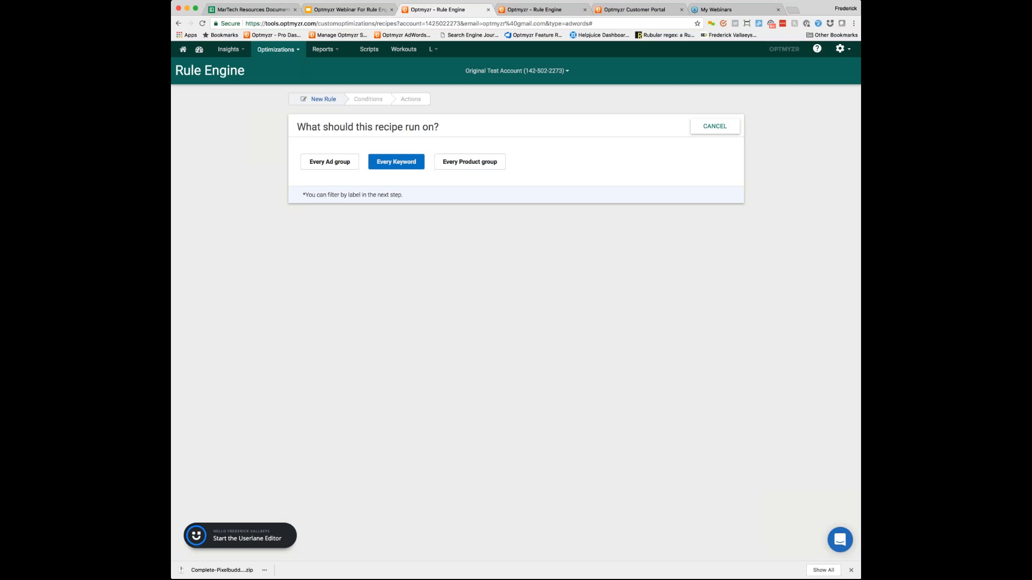
left_click(396, 164)
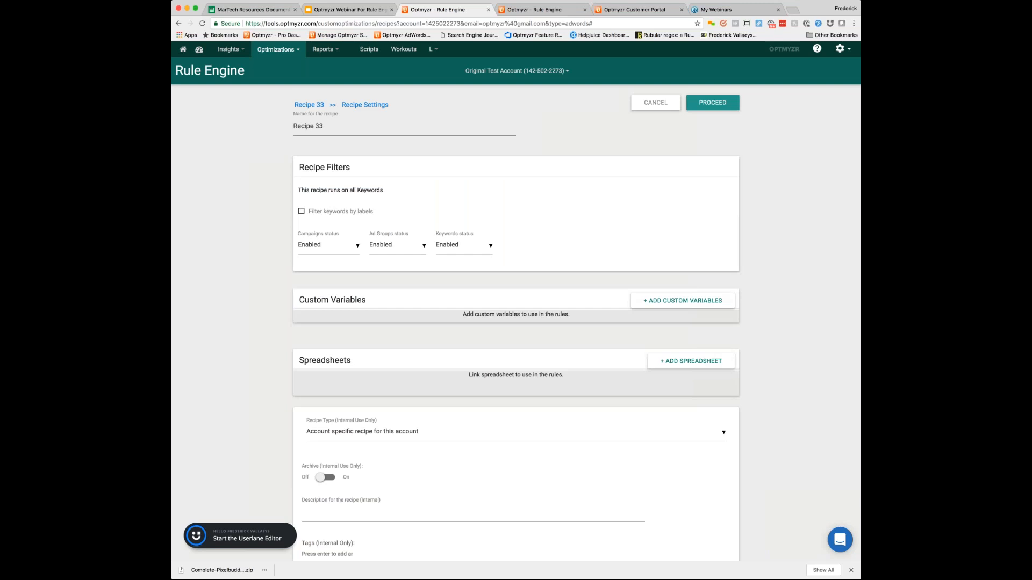
Step: Add a custom variable named "target rank" with the value 1 to the new recipe
left_click(682, 300)
scroll(681, 300, "down", 4)
left_click(339, 129)
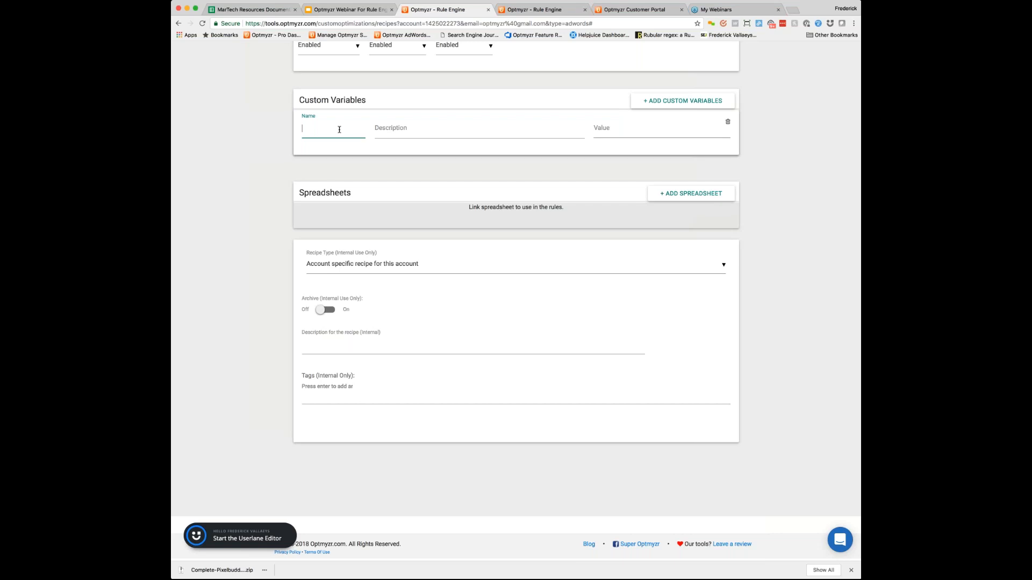
type("tart")
type("ger")
type(" rank")
left_click(447, 132)
left_click(607, 131)
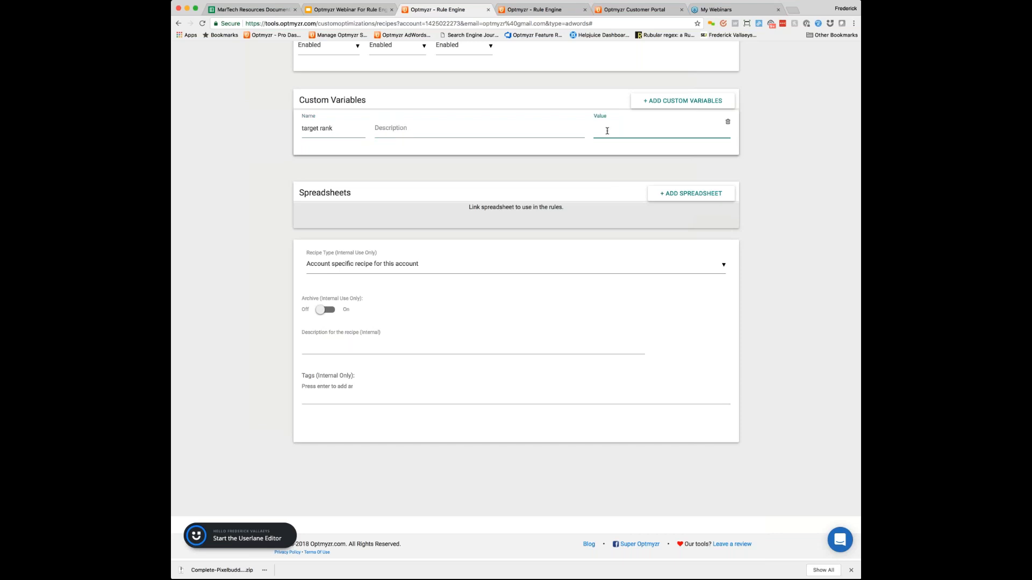
type("1")
Step: Rename the custom variable "target lowest rank" and set its value to 3
left_click(319, 128)
type("lowest")
key("Tab")
key("Tab")
type("3")
Step: Remove the extra blank custom variable and proceed from the recipe settings to the first rule
left_click(664, 102)
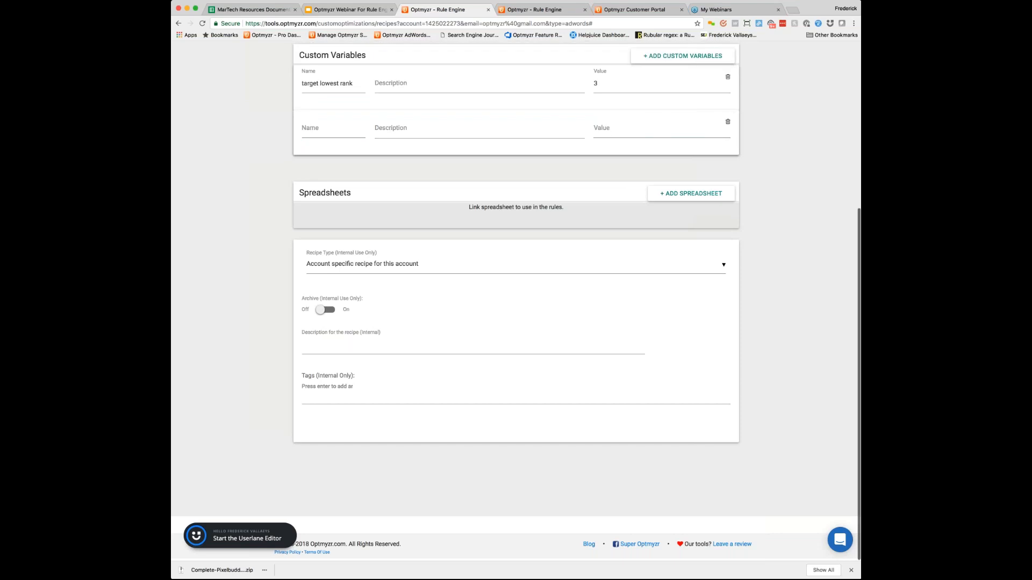
scroll(690, 145, "up", 5)
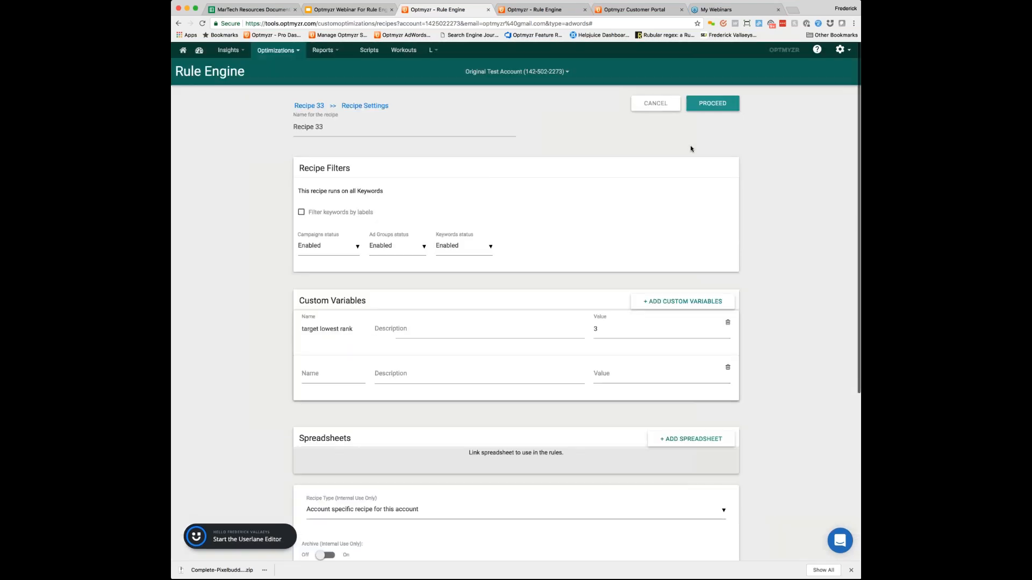
left_click(713, 102)
key("Return")
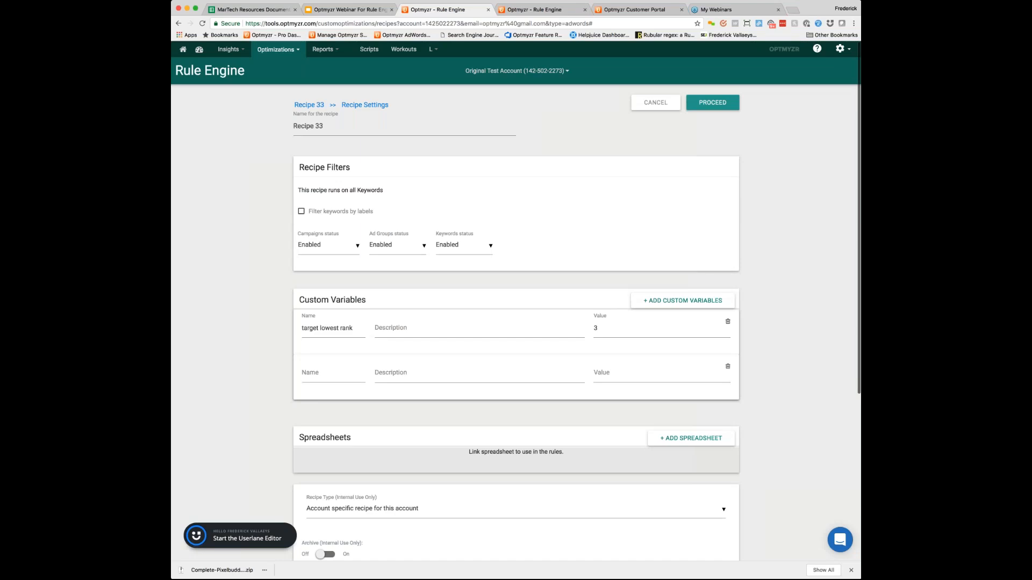
left_click(728, 366)
key("Return")
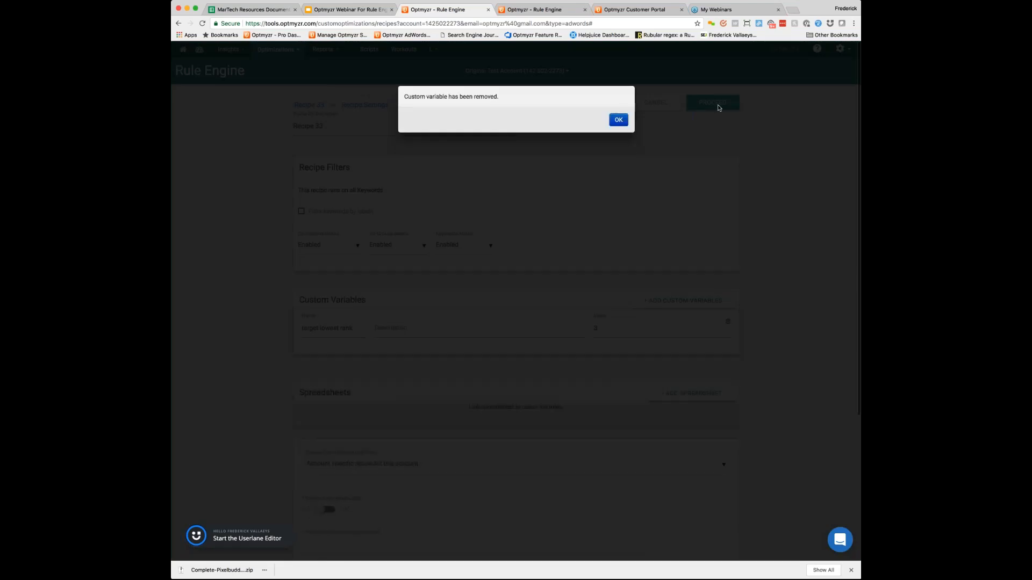
key("Return")
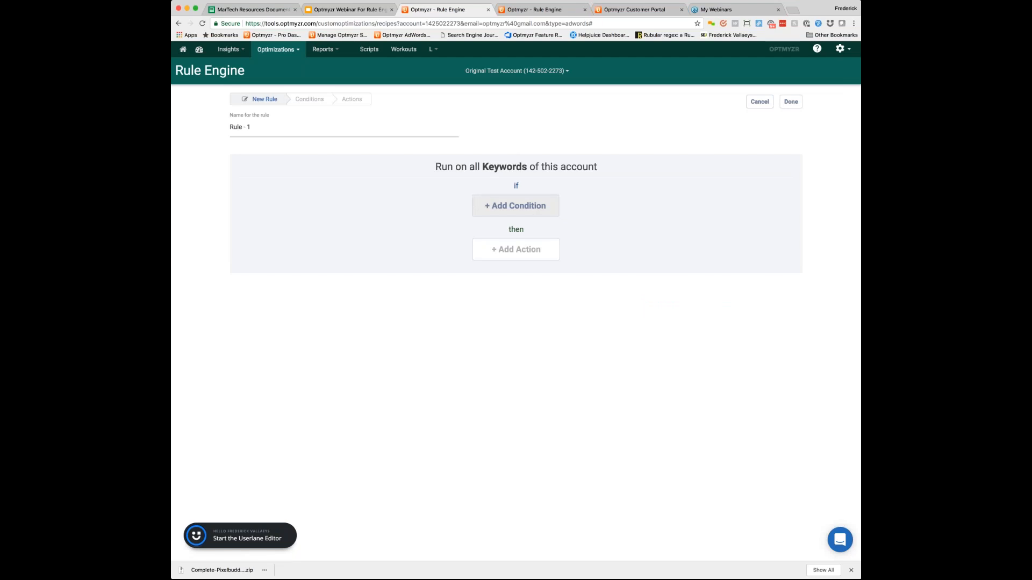
Step: Add a condition that the average position is greater than the custom variable "target lowest rank"
left_click(522, 208)
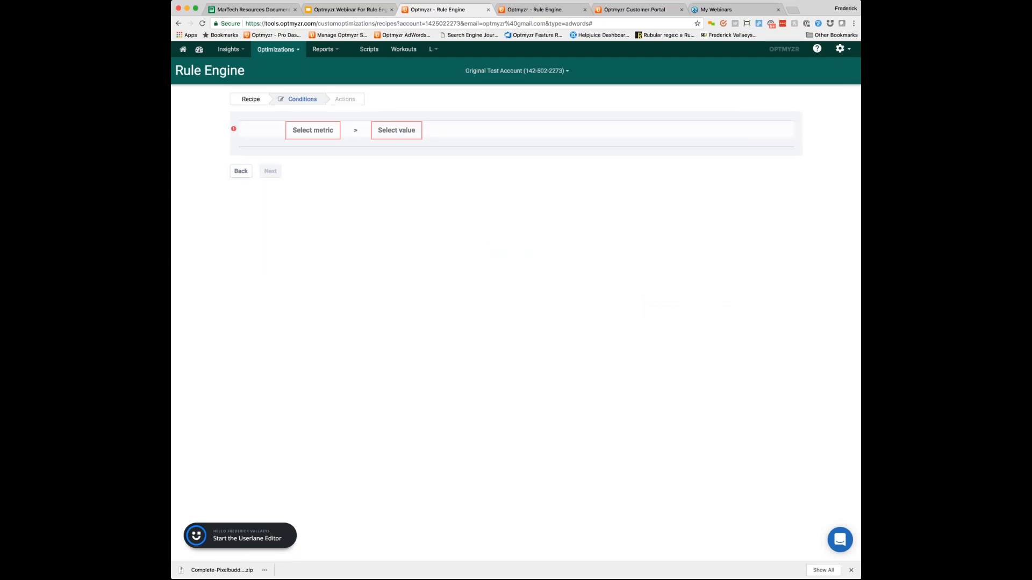
left_click(307, 133)
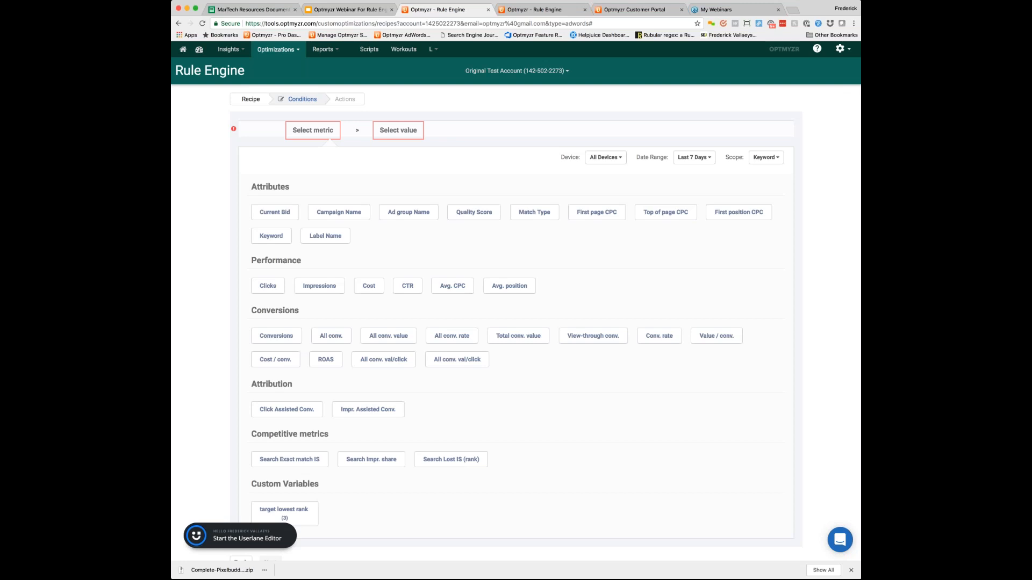
left_click(509, 285)
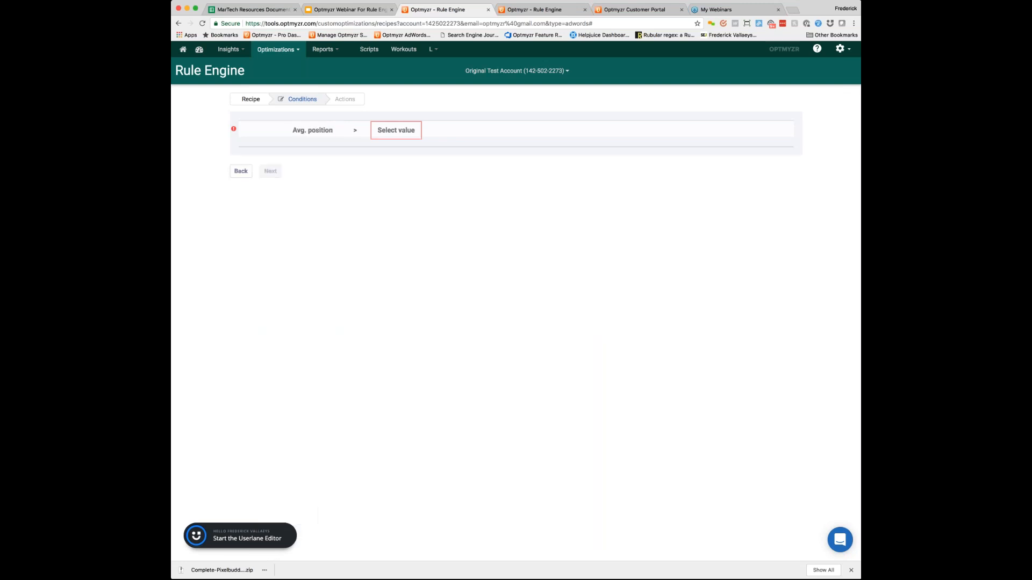
left_click(354, 130)
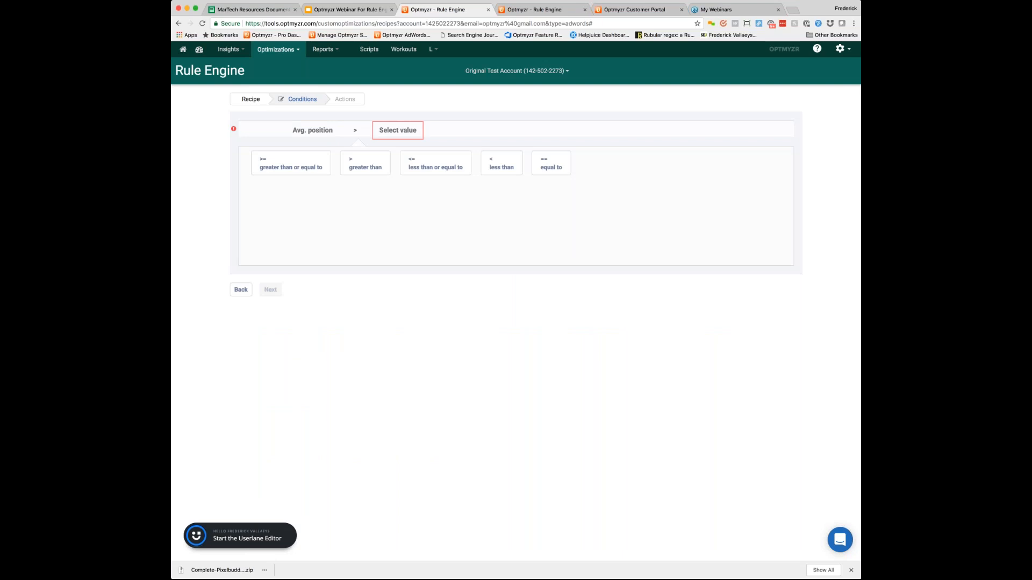
left_click(398, 130)
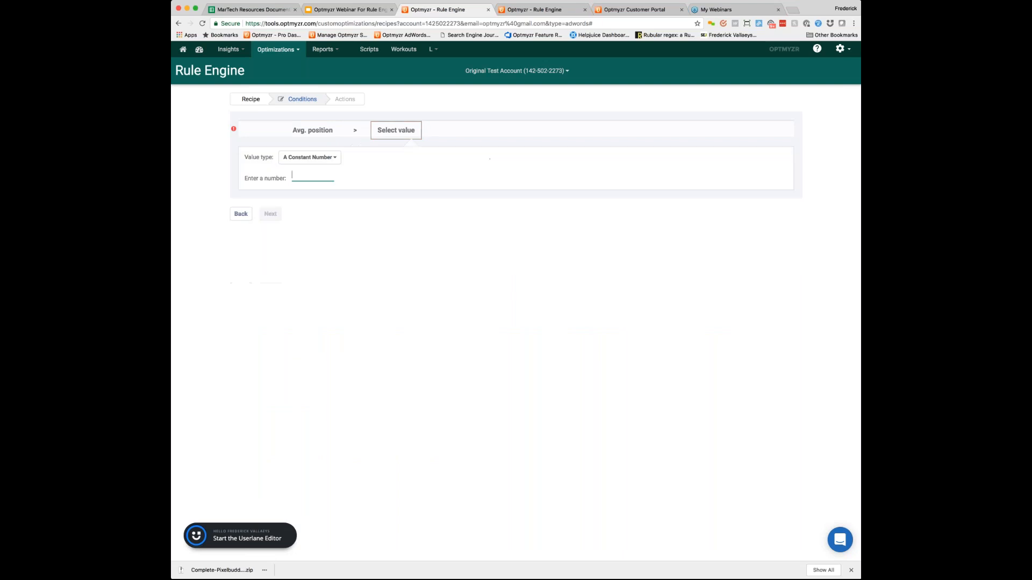
left_click(309, 157)
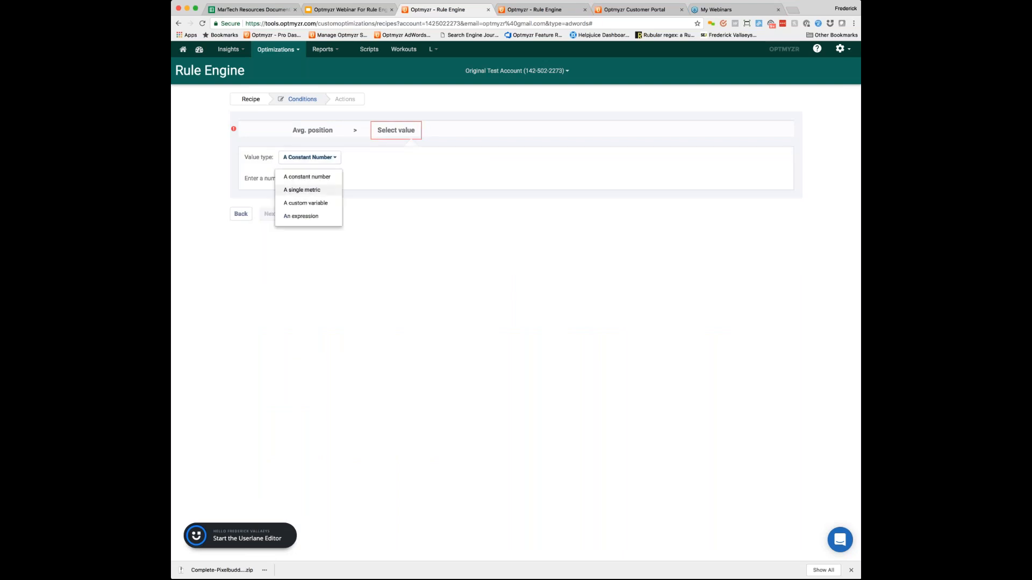
left_click(305, 204)
left_click(295, 211)
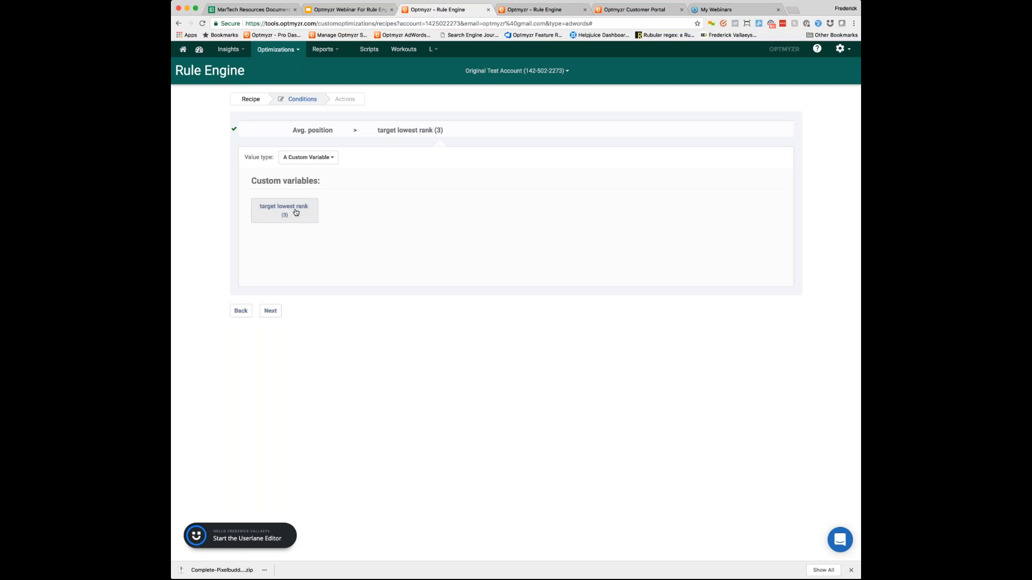
left_click(270, 311)
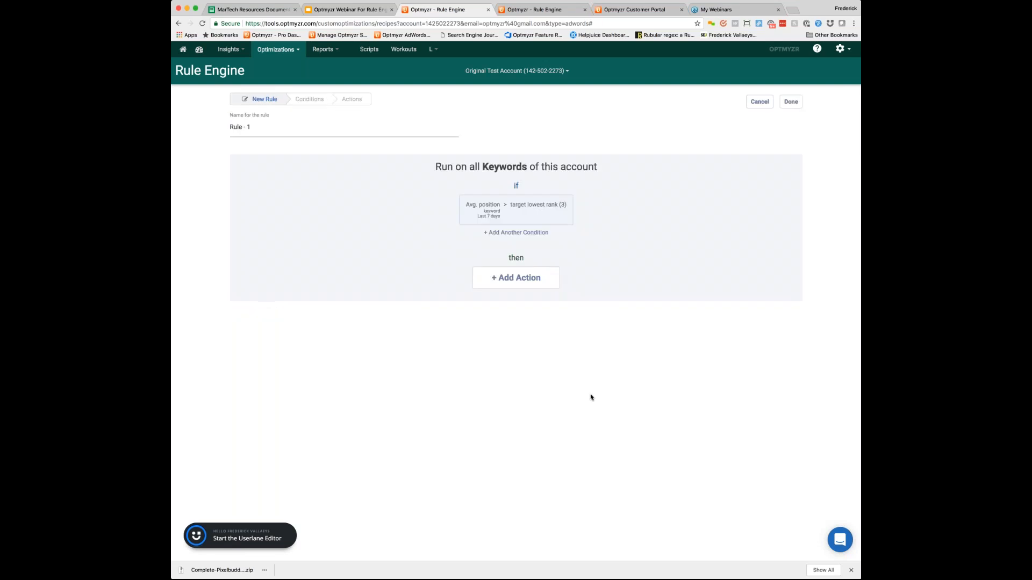
Step: Add a second condition at campaign scope requiring the label name to equal "dhjfBejkfn"
left_click(535, 234)
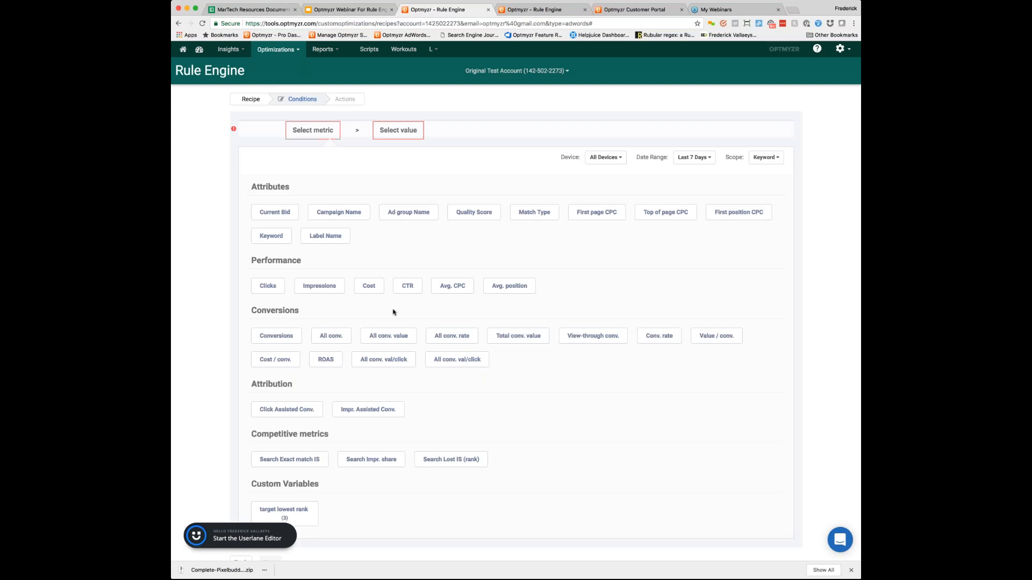
left_click(765, 159)
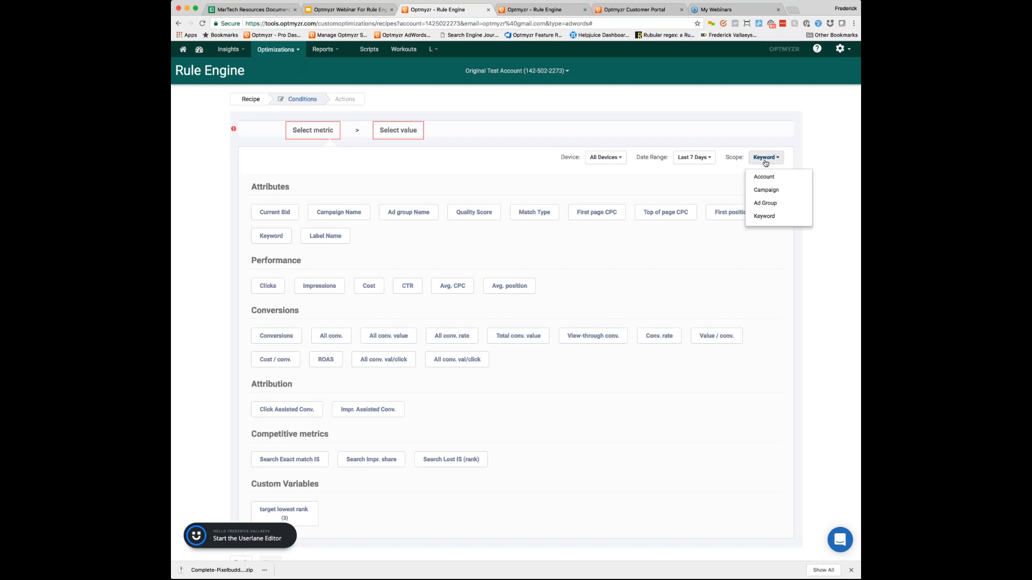
left_click(766, 191)
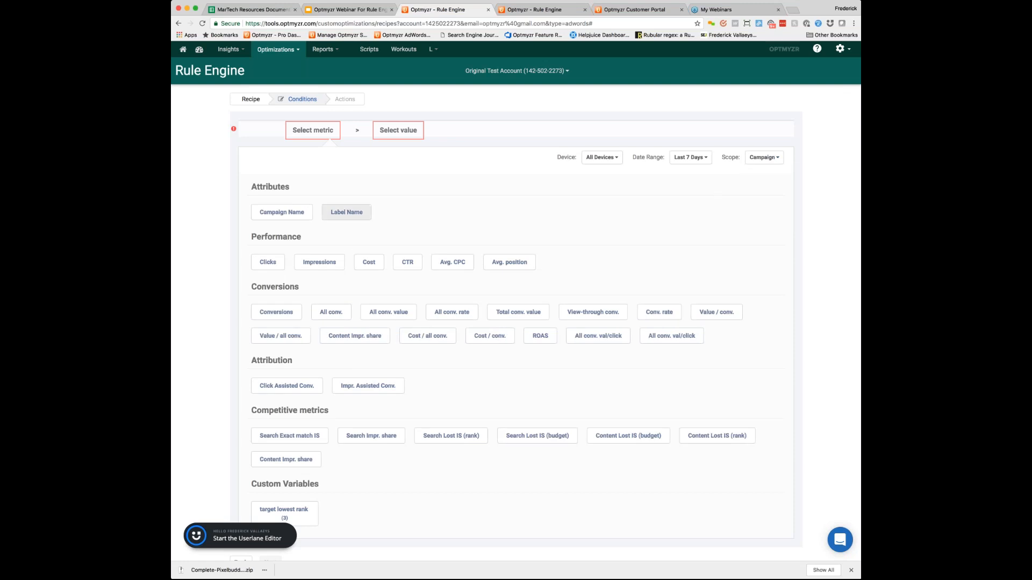
left_click(346, 212)
left_click(403, 131)
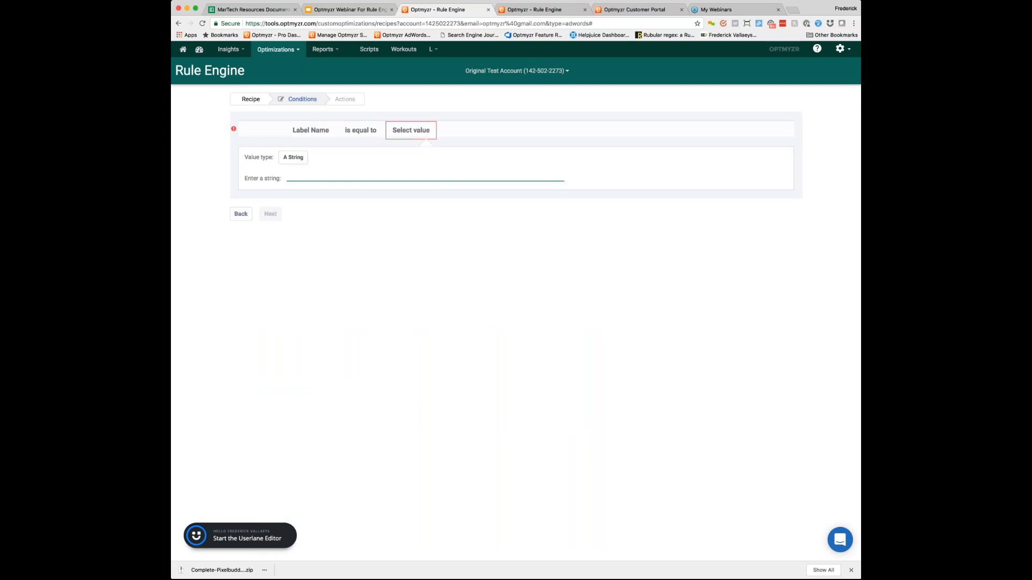
type("dhjfBejkfn")
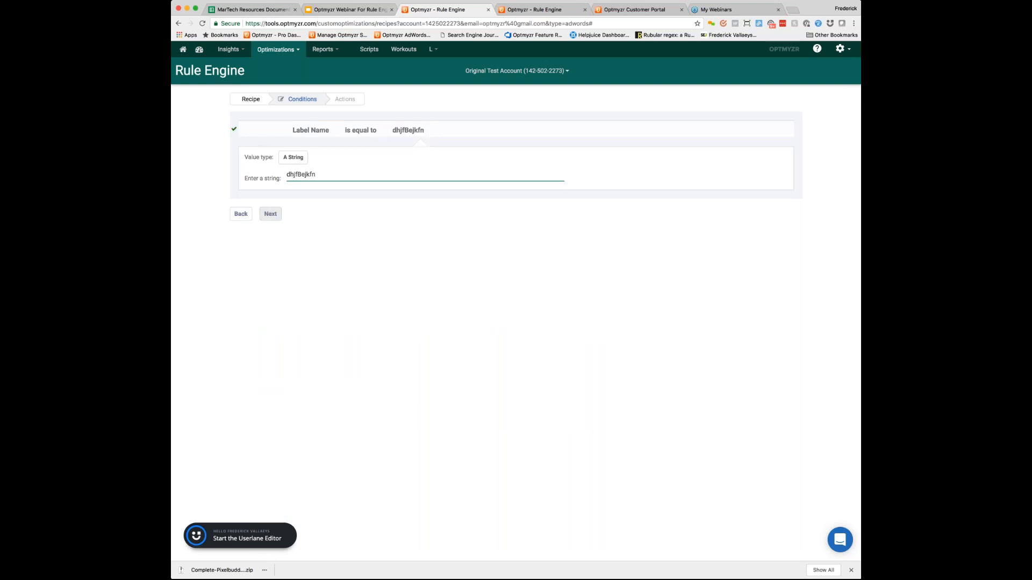
left_click(270, 214)
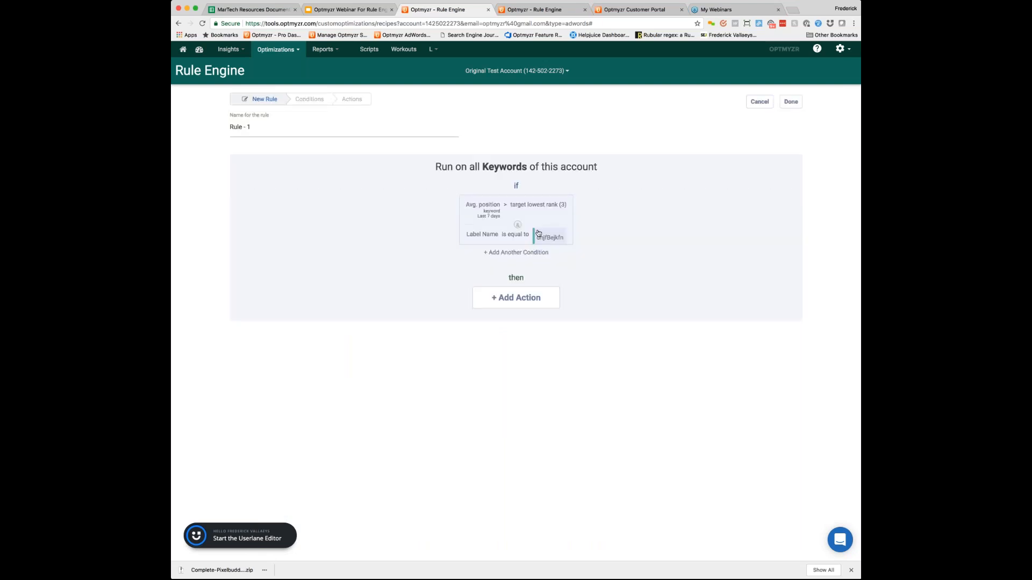
Step: Add a Set Bid action to the rule and check which levels it can be applied on, keeping Keyword
left_click(529, 301)
left_click(270, 129)
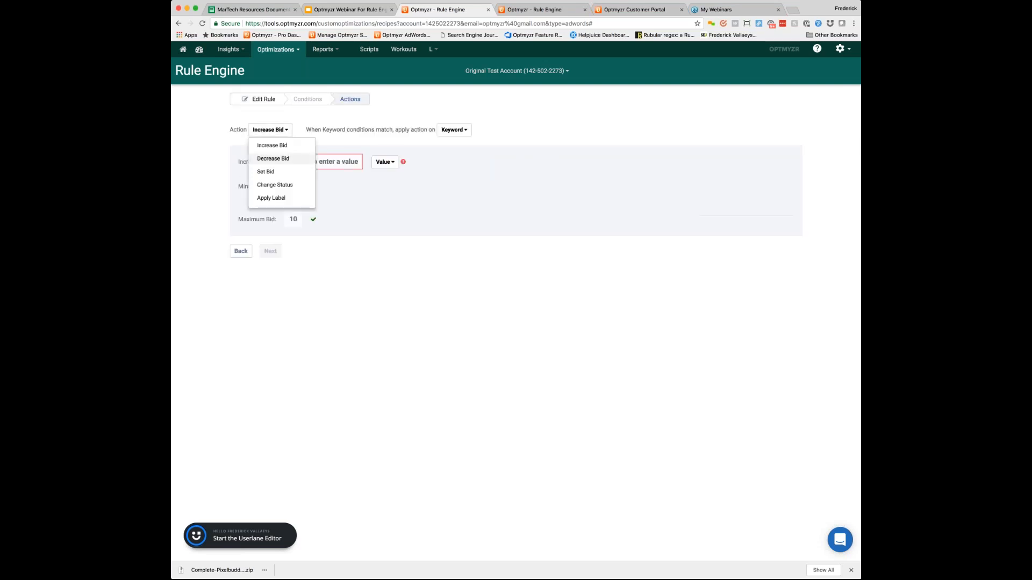
left_click(266, 171)
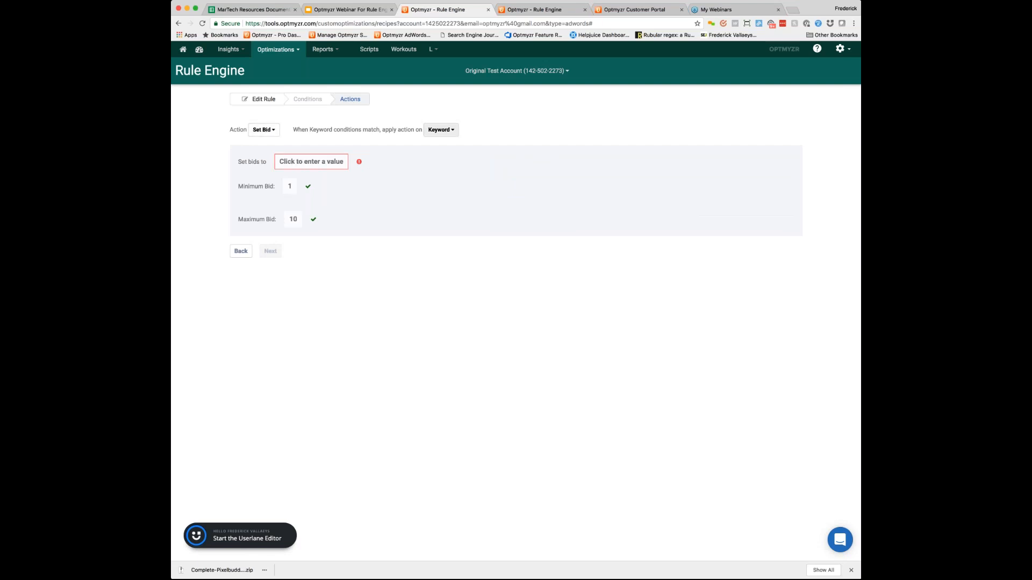
left_click(440, 129)
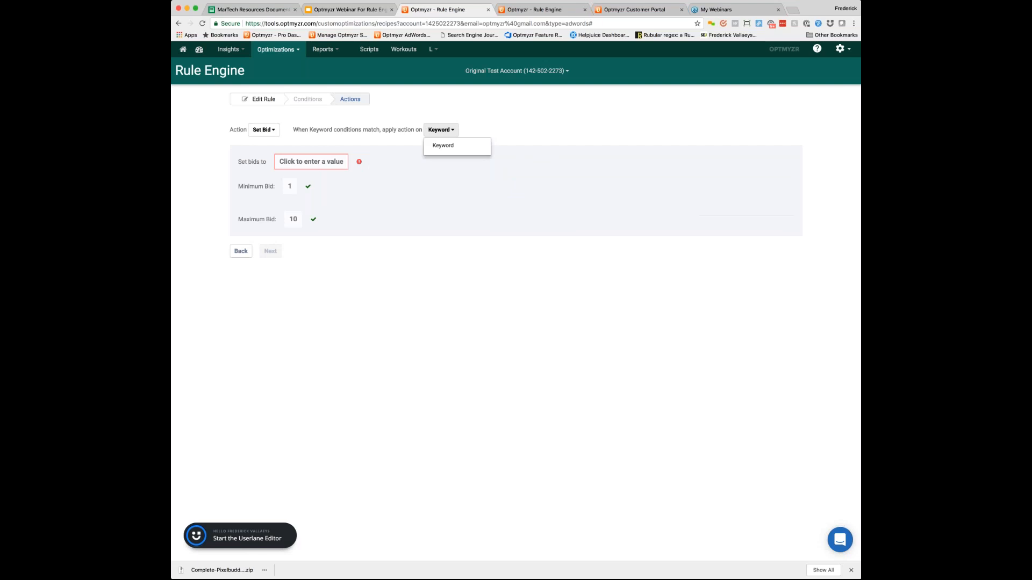
left_click(441, 129)
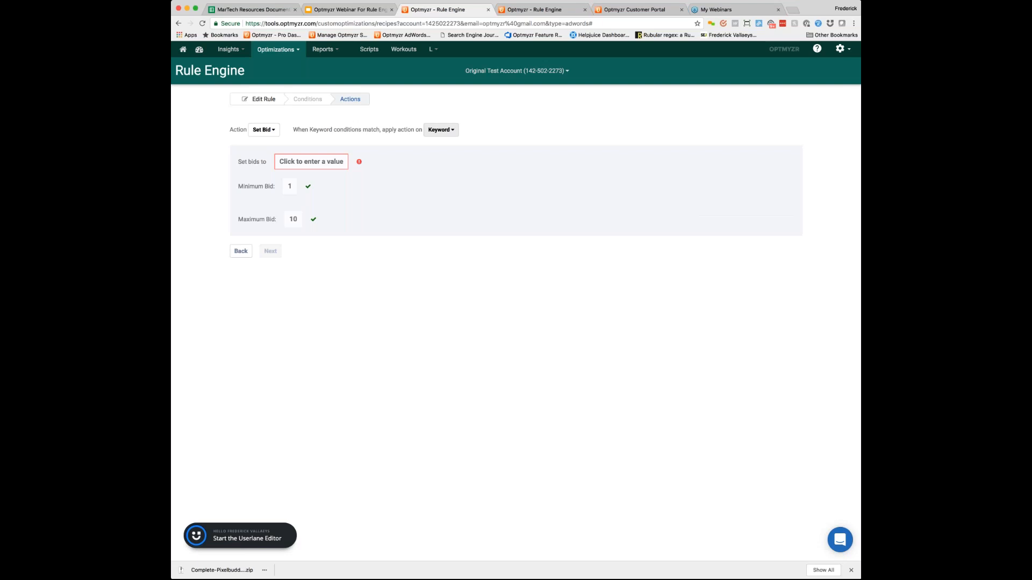
left_click(441, 130)
left_click(435, 131)
Step: Set the bids to an expression that adds .1 to the Current Bid
left_click(326, 162)
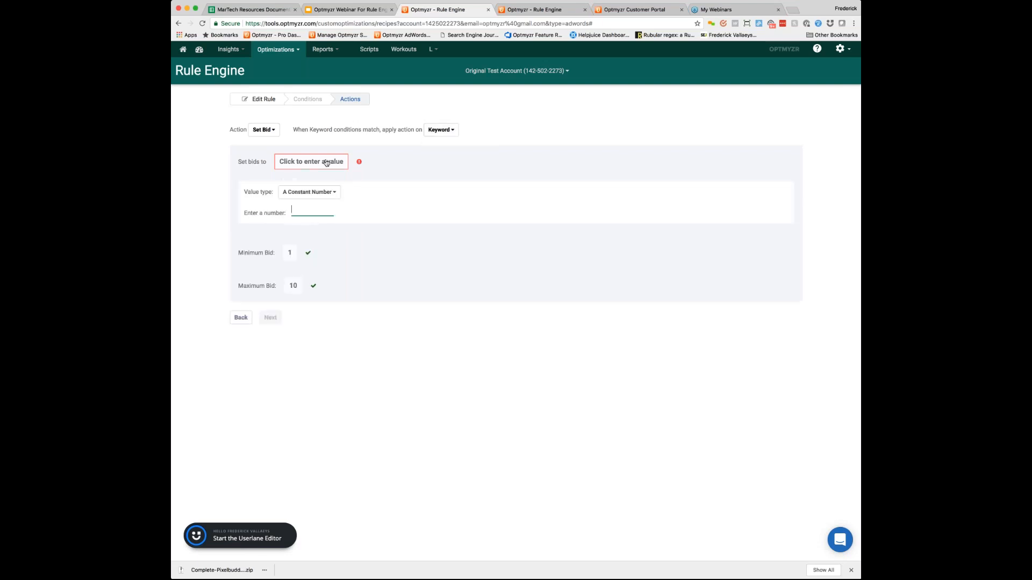
left_click(324, 193)
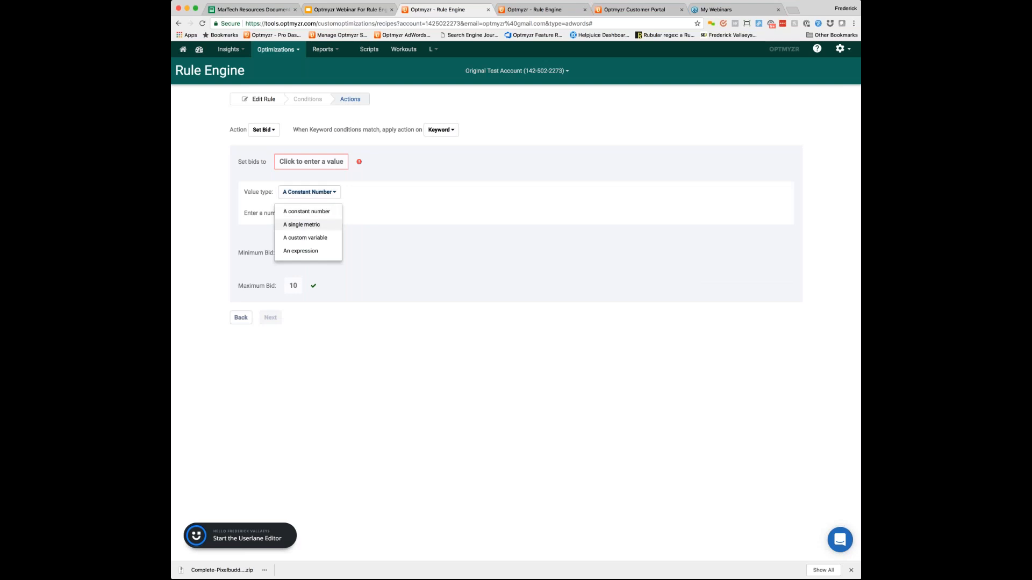
left_click(301, 225)
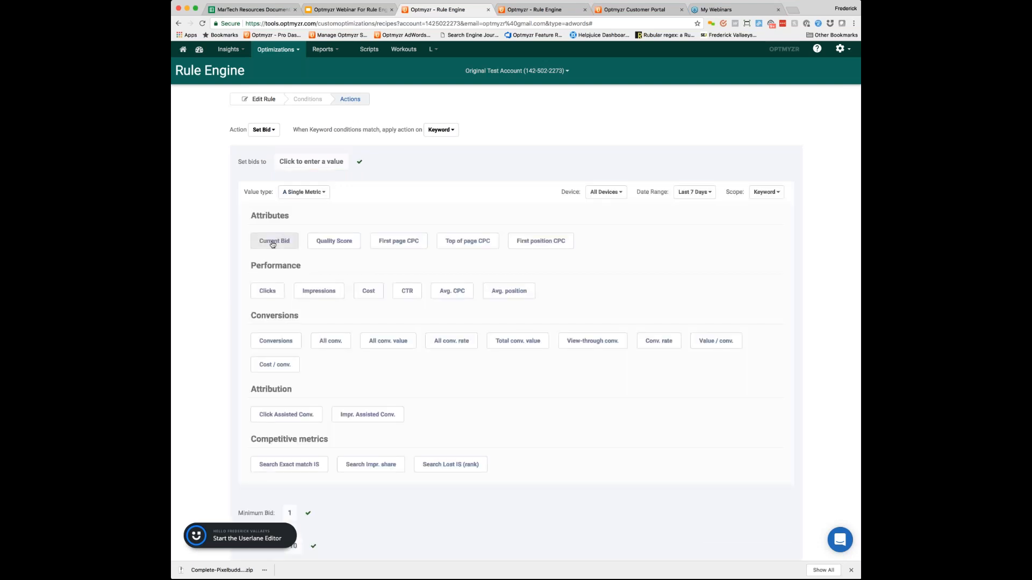
left_click(303, 192)
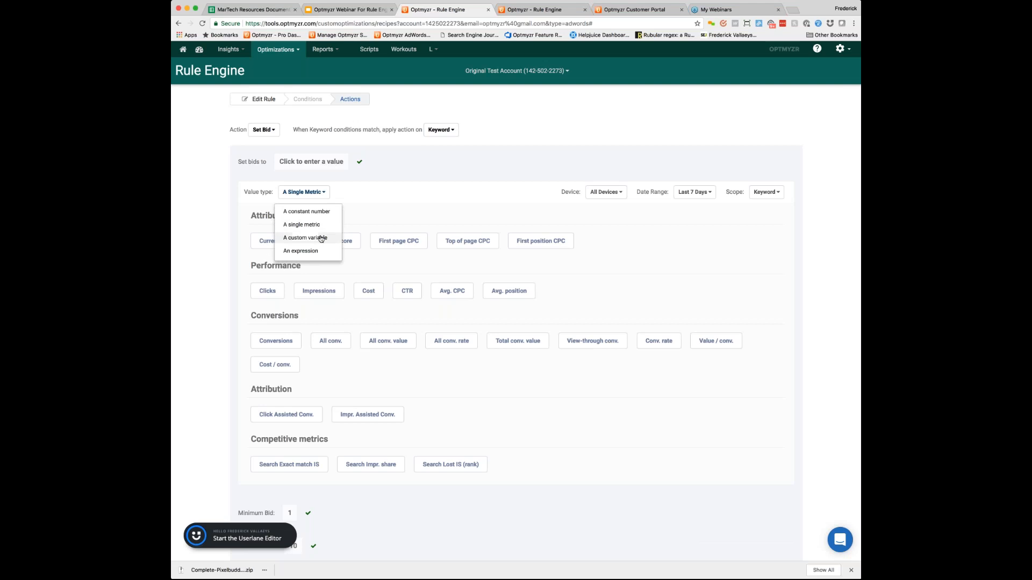
left_click(300, 251)
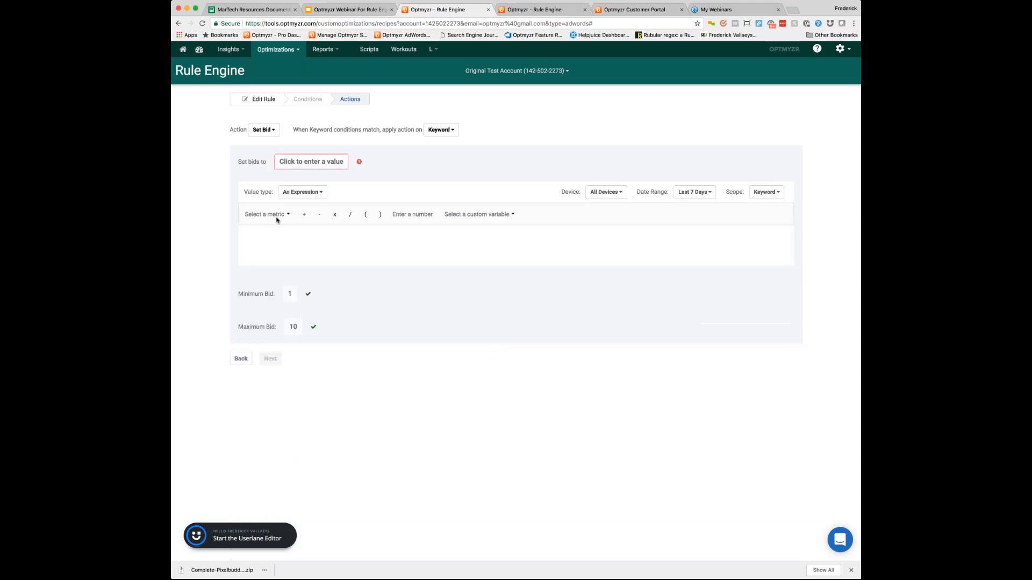
left_click(277, 215)
mouse_move(295, 228)
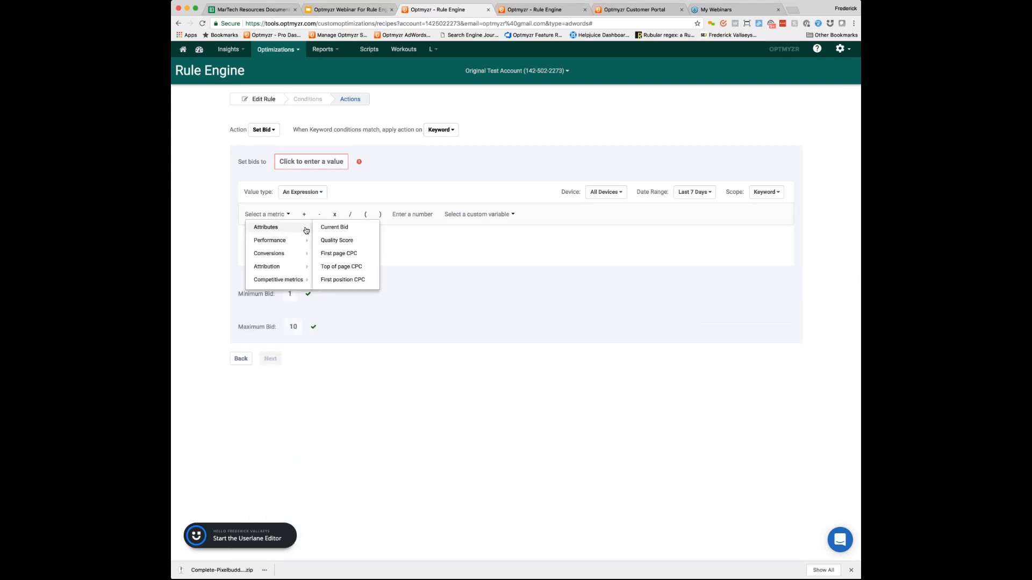
left_click(331, 228)
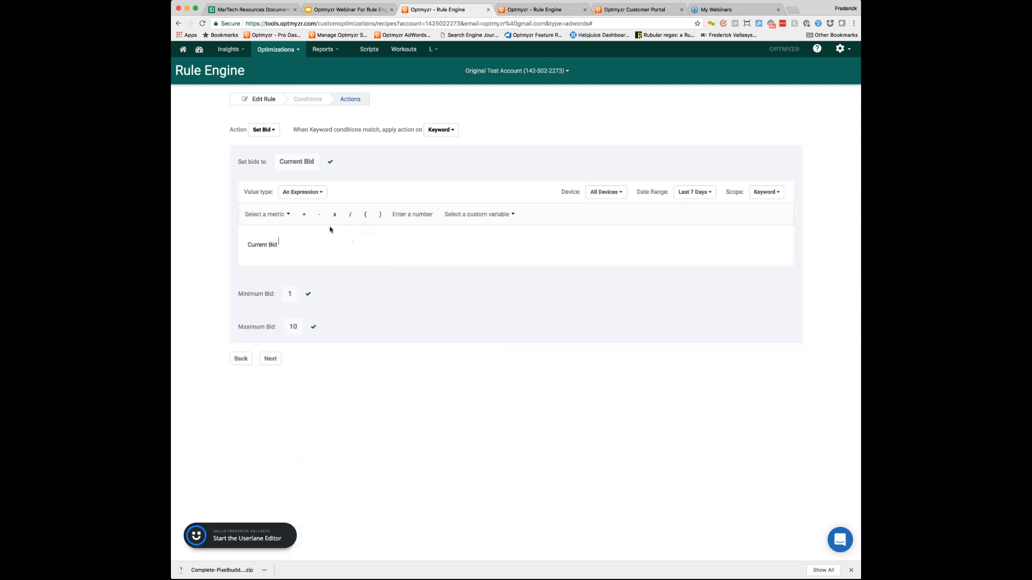
left_click(305, 214)
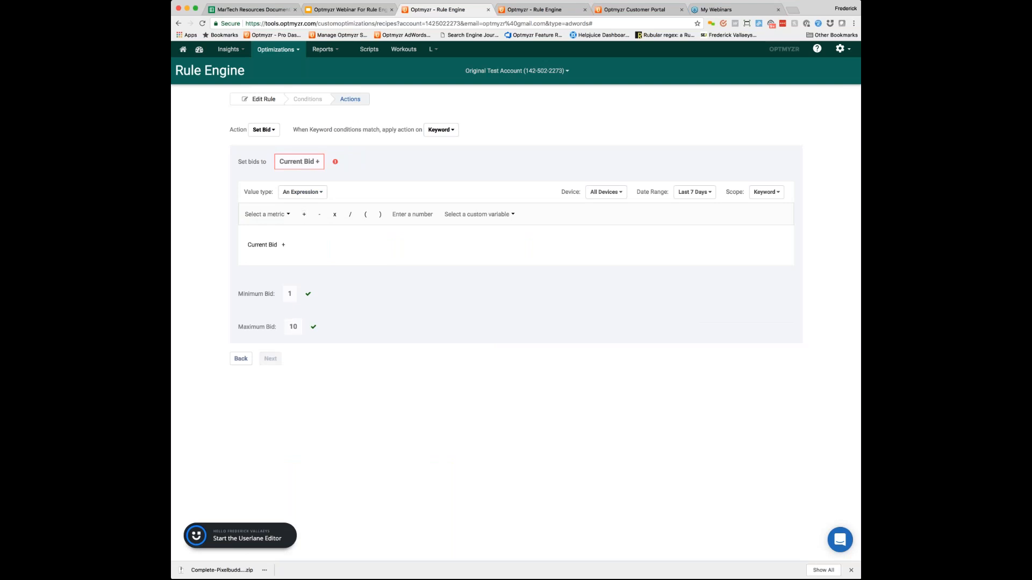
left_click(402, 215)
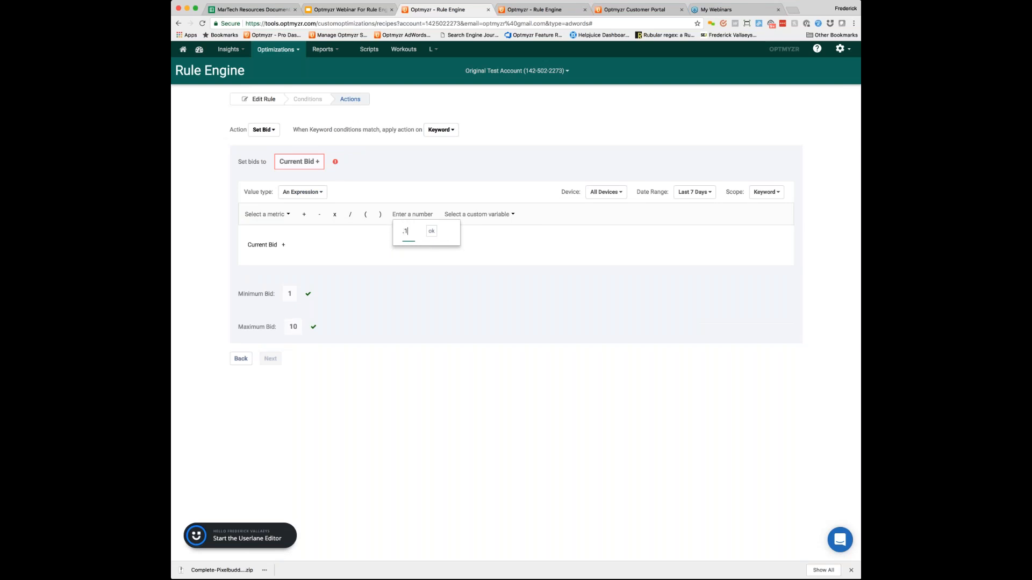
left_click(430, 233)
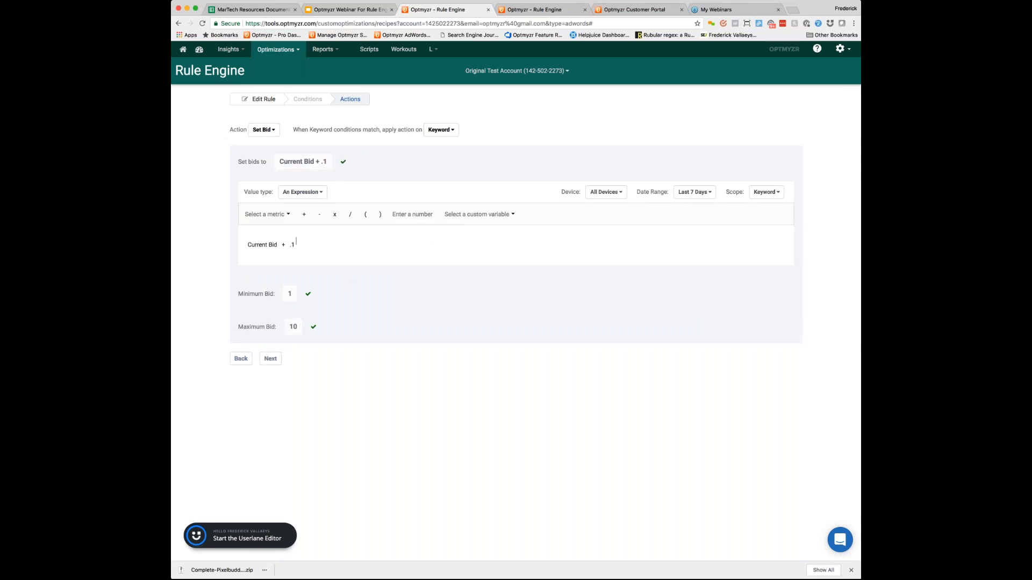
Step: Set the action's minimum bid to the constant number 0.01
left_click(290, 294)
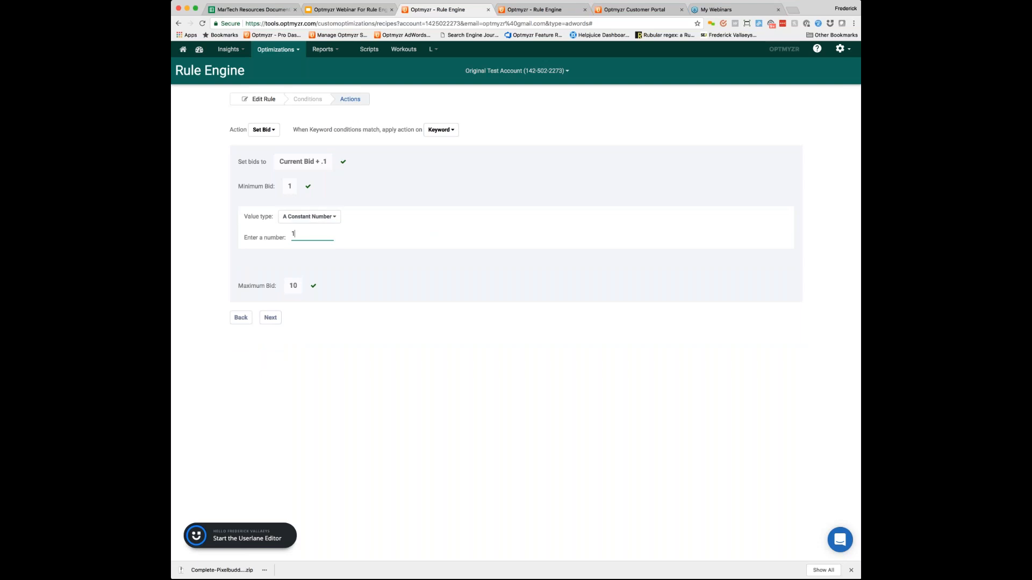
left_click(292, 234)
type("0")
key("BackSpace")
type(".01")
Step: Change the maximum bid's value type from a constant number to an expression
left_click(293, 285)
left_click(309, 249)
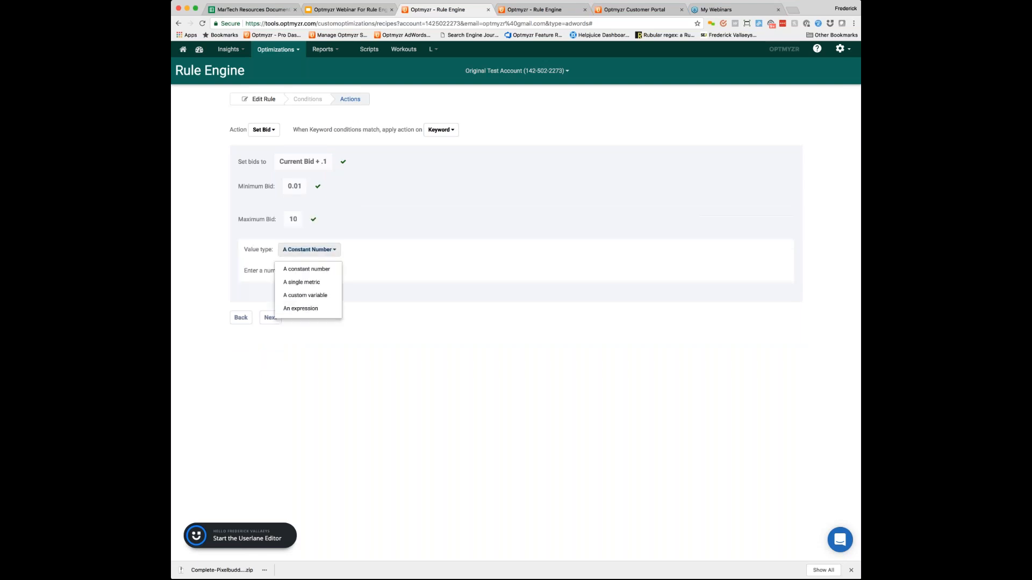
left_click(294, 309)
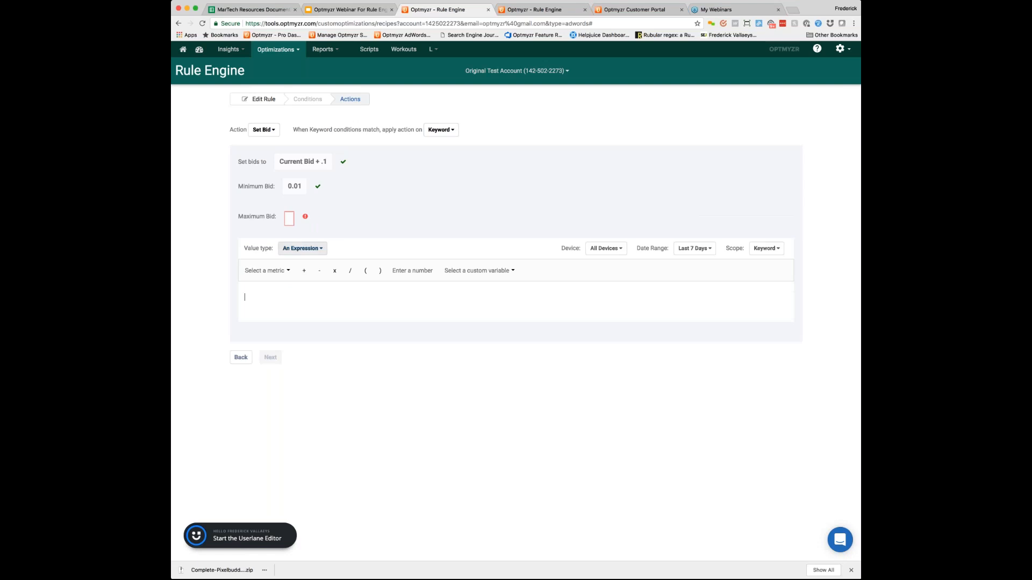
left_click(276, 271)
mouse_move(282, 284)
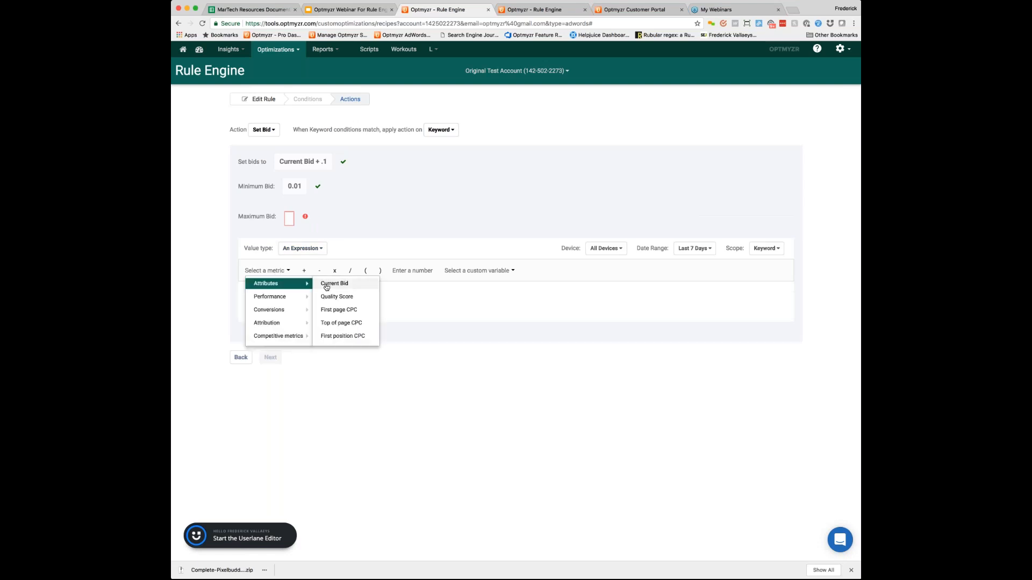
left_click(326, 285)
left_click(334, 272)
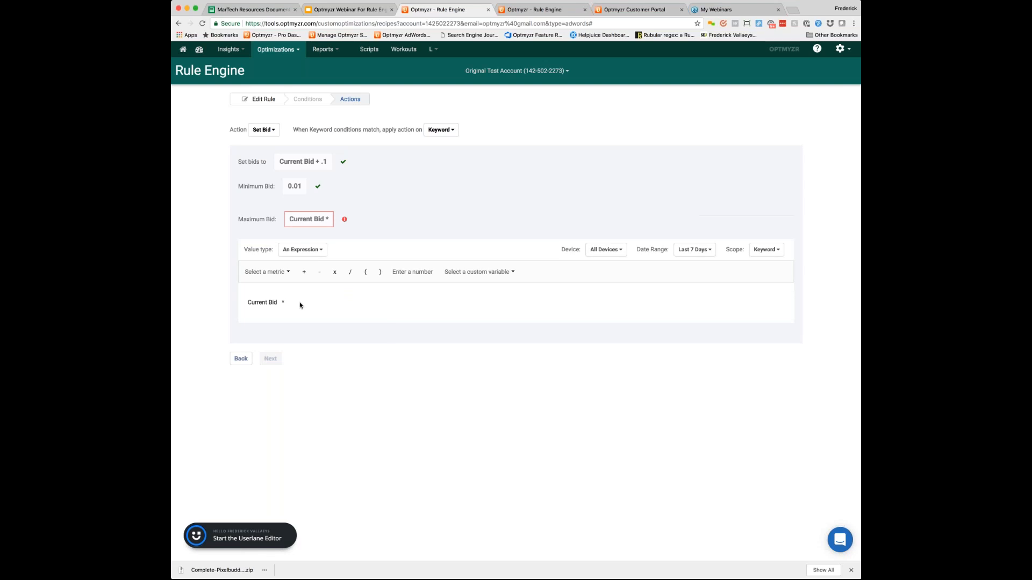
key("BackSpace")
key("BackSpace")
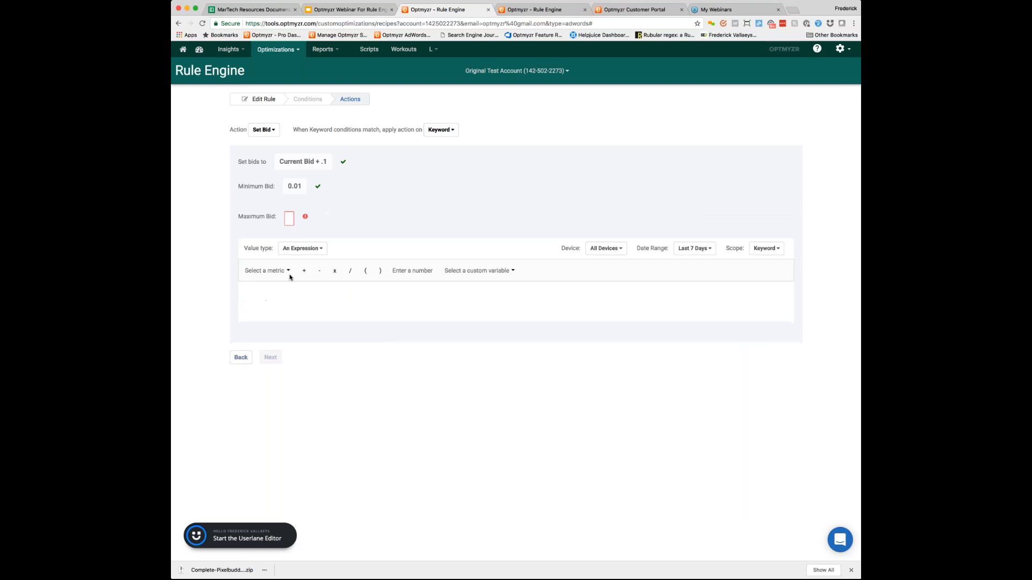
Step: Insert the Top of page CPC attribute into the maximum bid expression
left_click(288, 272)
mouse_move(271, 309)
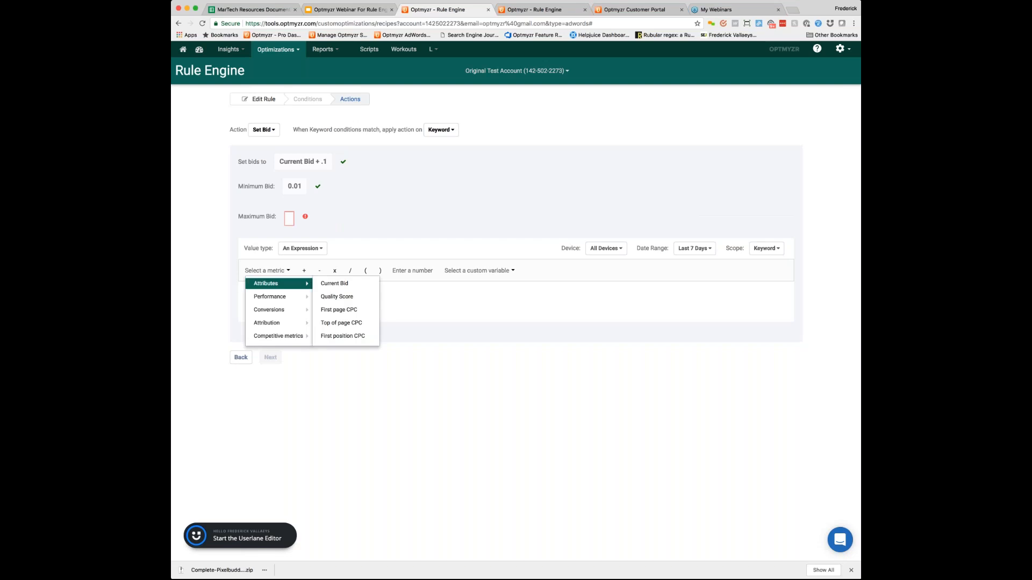
mouse_move(273, 283)
left_click(341, 323)
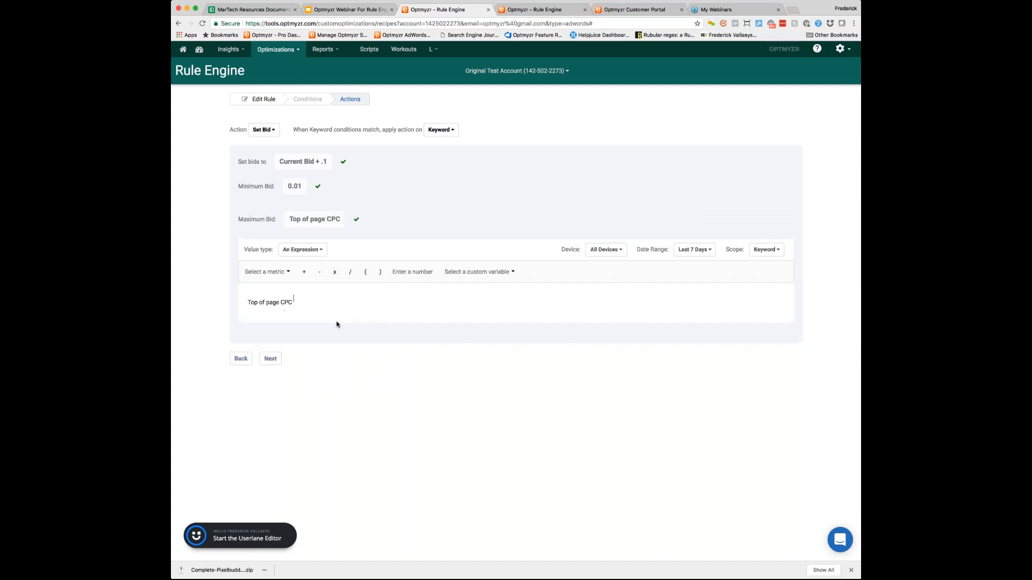
Step: Add 1 to Top of page CPC in the maximum bid expression and finish the rule's action
left_click(303, 272)
left_click(399, 273)
type("1")
left_click(431, 290)
left_click(271, 359)
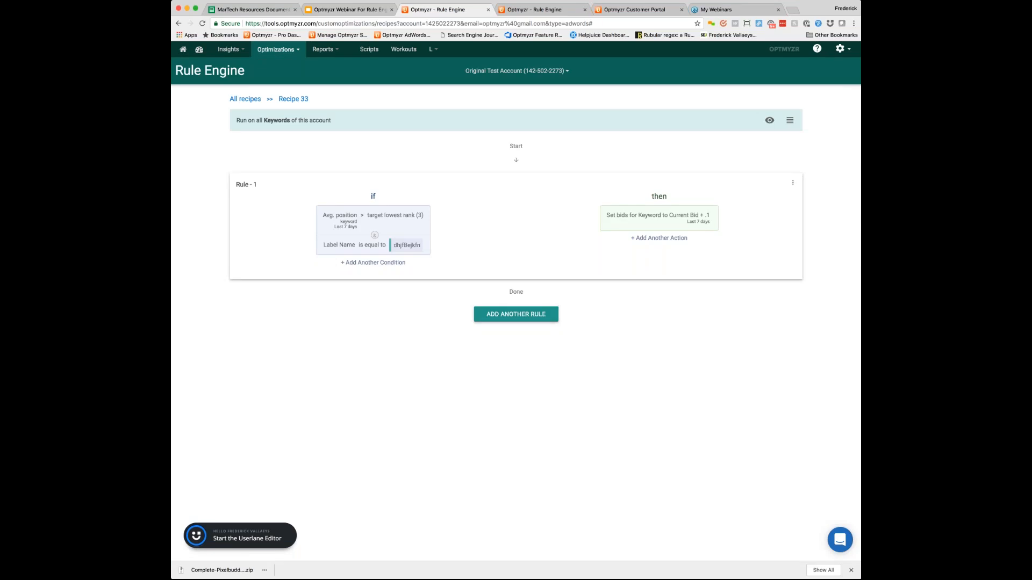
left_click(516, 314)
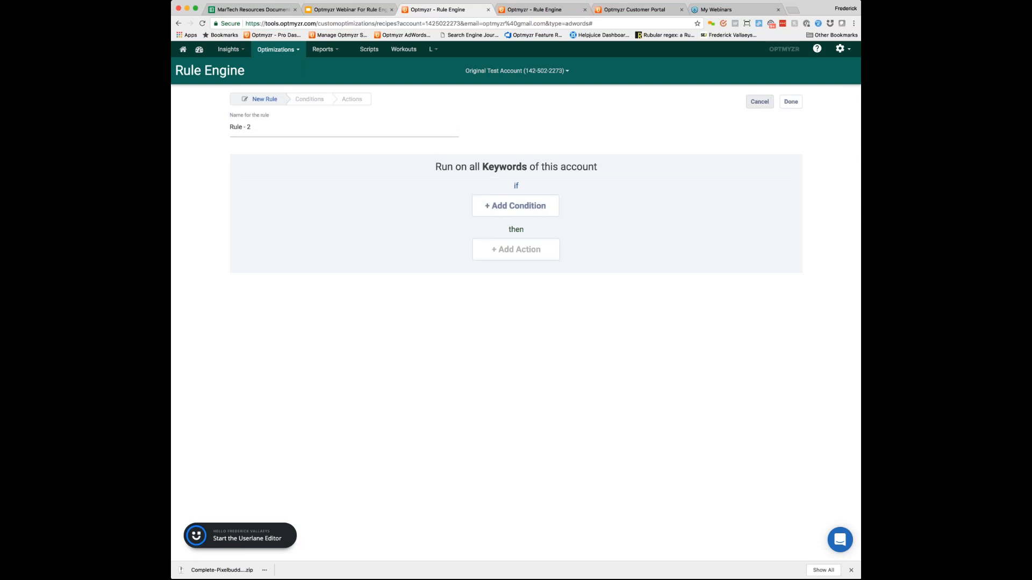
left_click(759, 102)
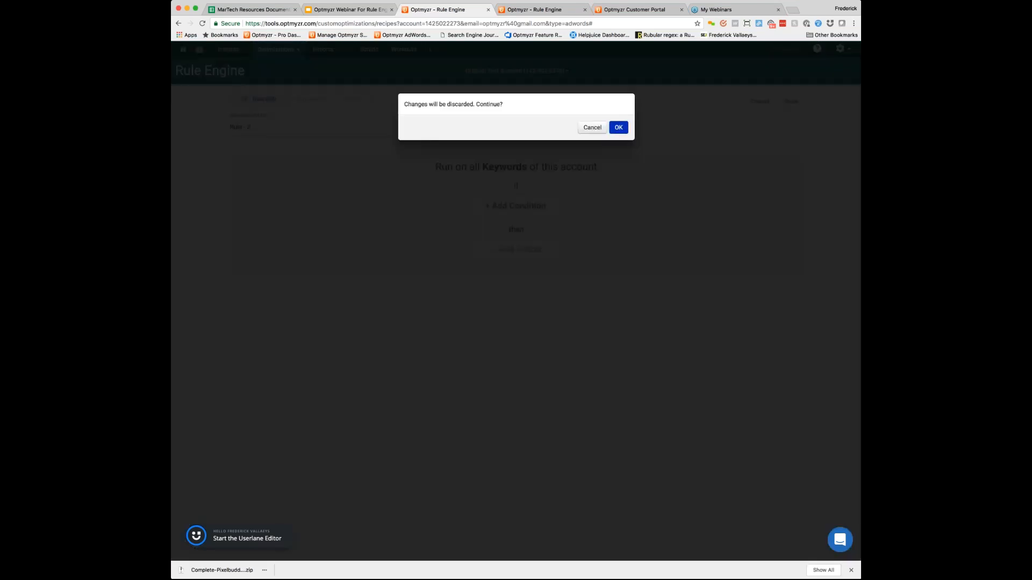
key("Return")
Step: Duplicate Rule - 1 and change the operator of the copy's average position condition to less than
left_click(794, 182)
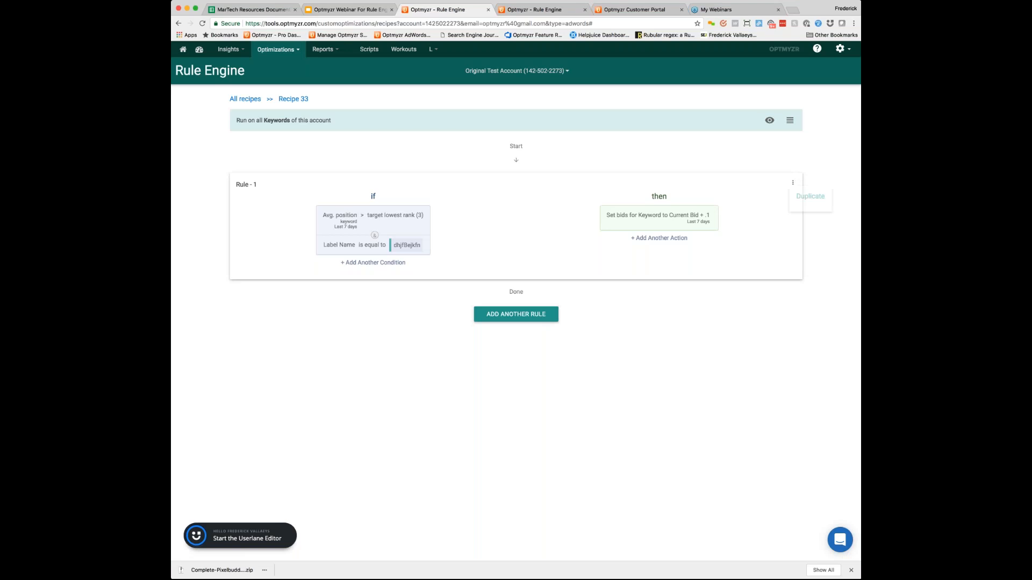
left_click(807, 197)
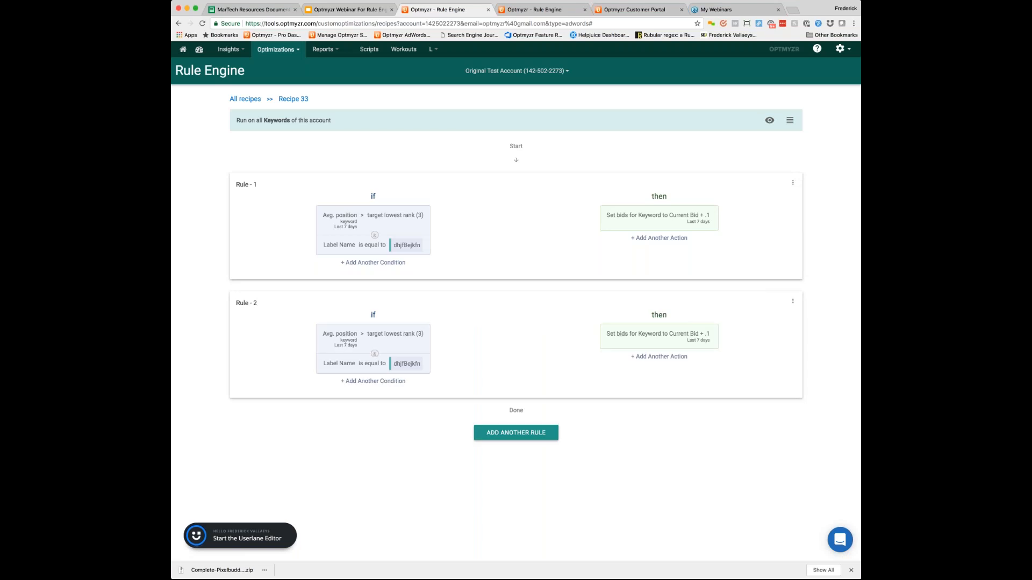
left_click(405, 337)
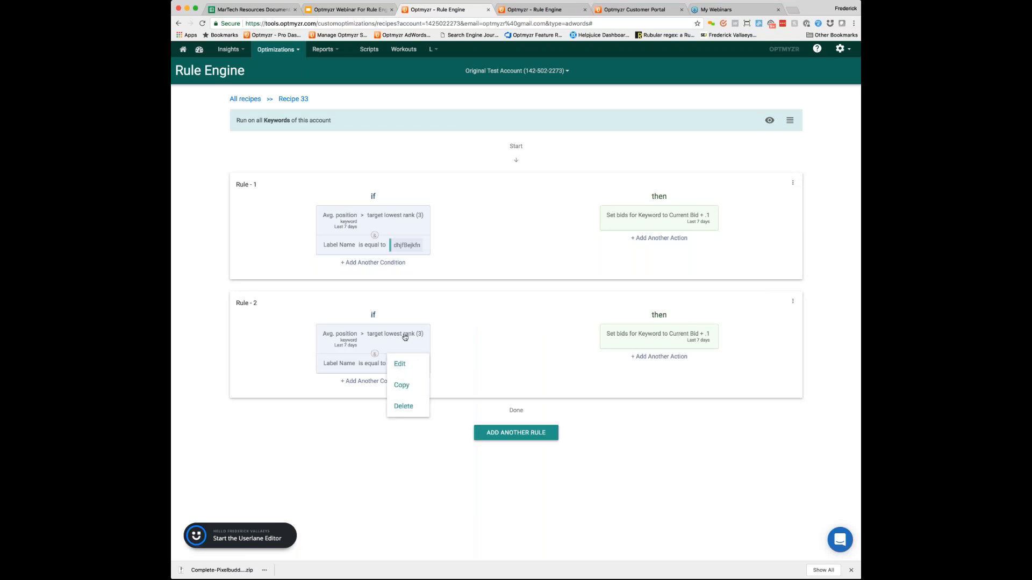
left_click(400, 364)
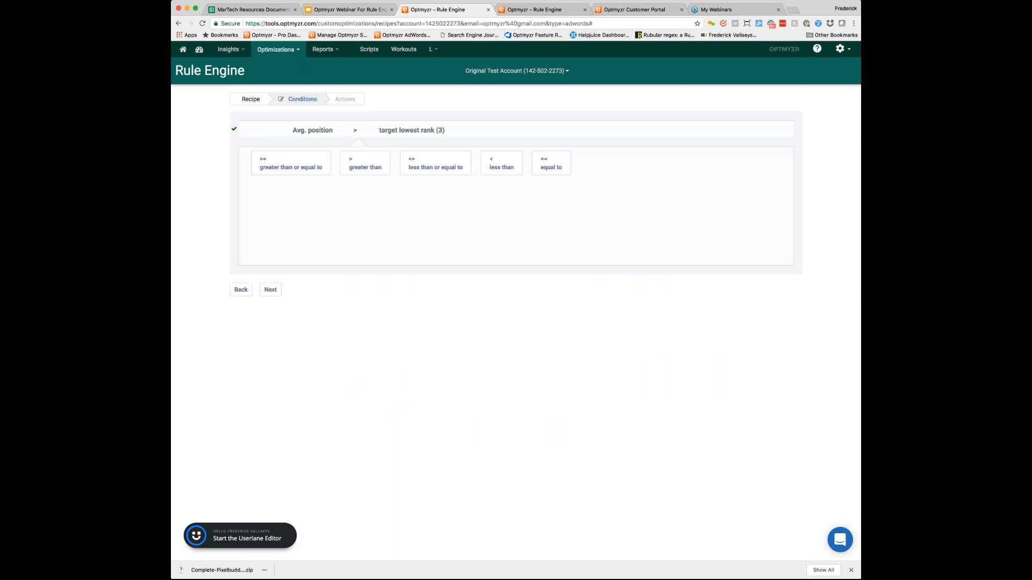
left_click(494, 166)
Step: Compare the copied rule's average position with the constant number 2 instead of the custom variable
left_click(415, 135)
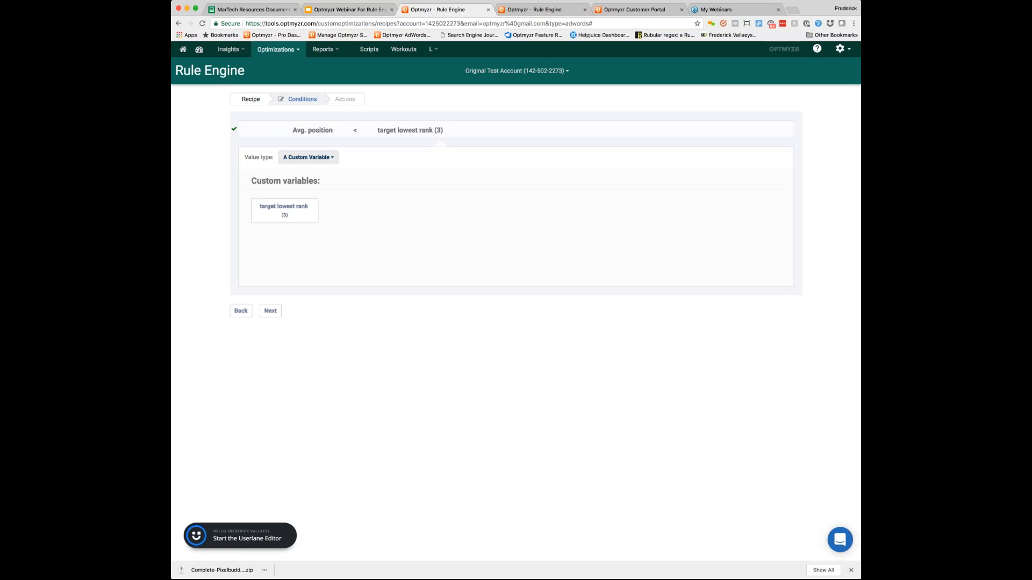
left_click(321, 158)
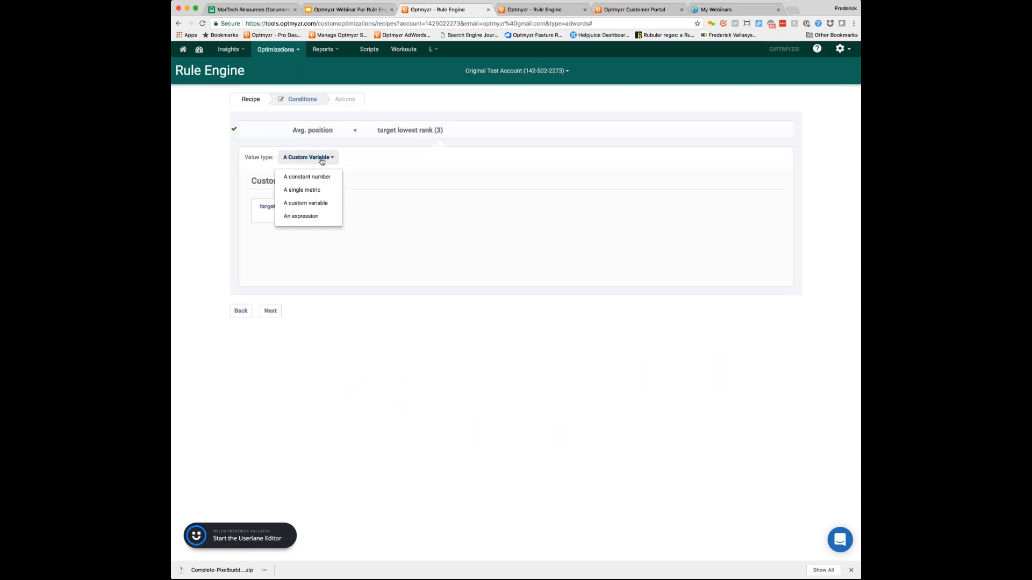
left_click(318, 177)
type("2")
left_click(271, 215)
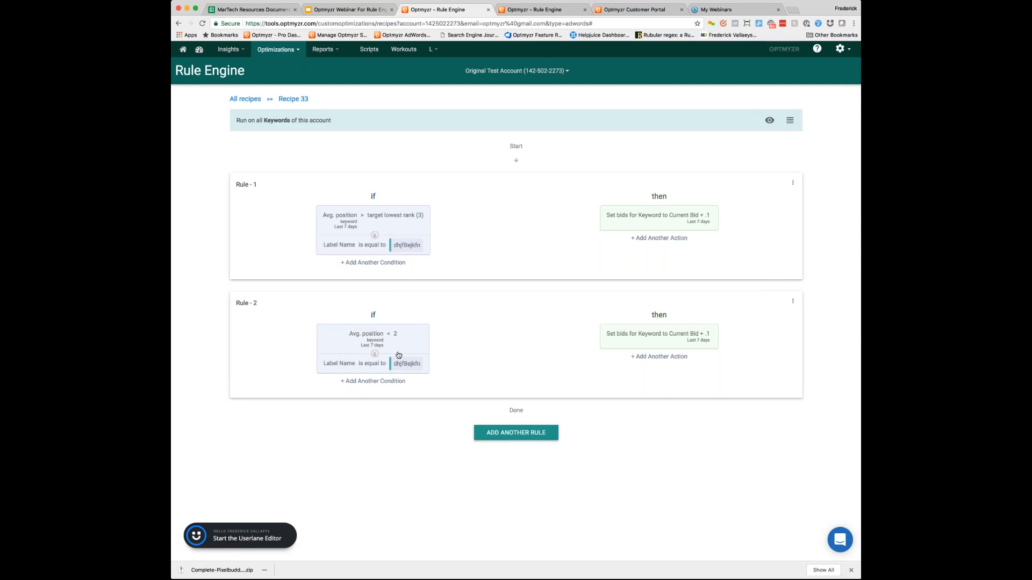
Step: Change the bid expression in Rule - 2's action to Current Bid - .1 and finish the action
left_click(674, 344)
left_click(693, 357)
left_click(302, 161)
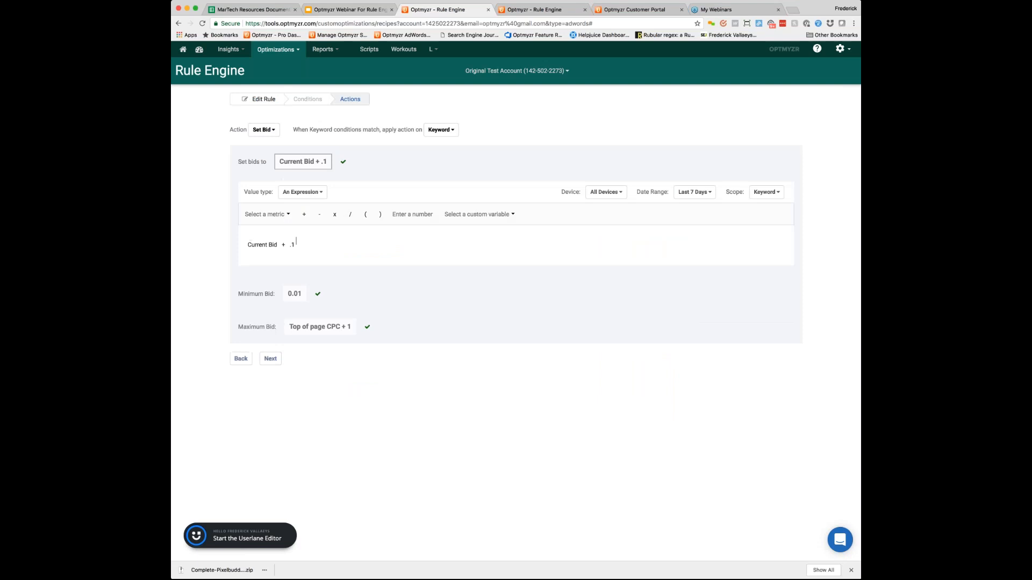
left_click(286, 243)
key("BackSpace")
type("-")
key("BackSpace")
key("BackSpace")
type("-")
left_click(412, 215)
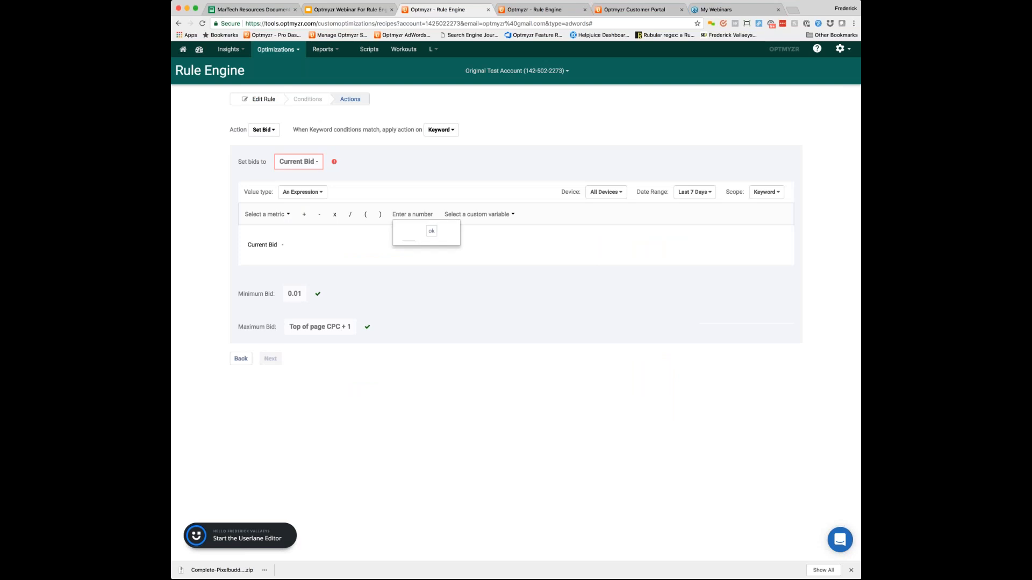
type(".1")
key("Return")
left_click(270, 358)
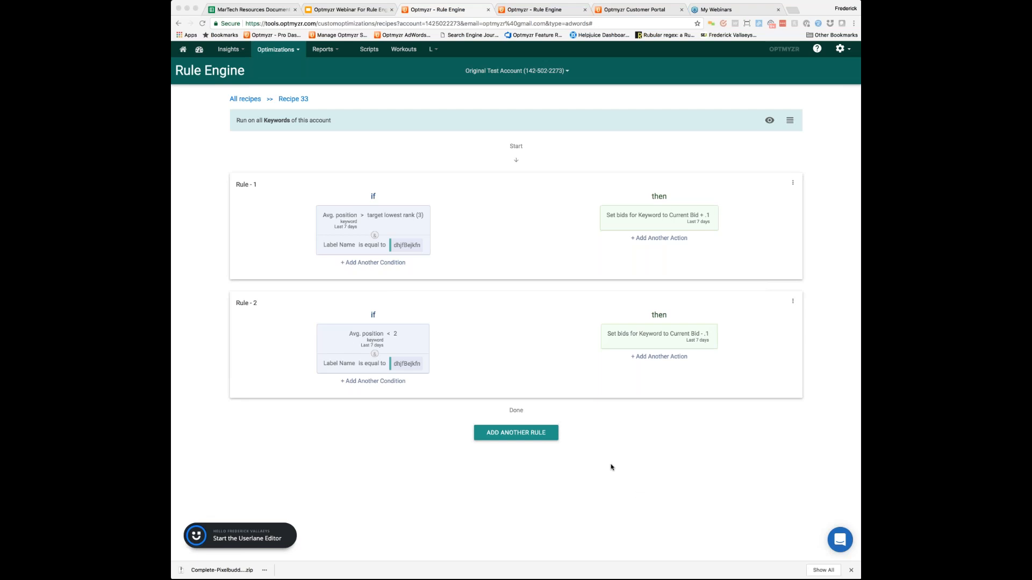
left_click(601, 505)
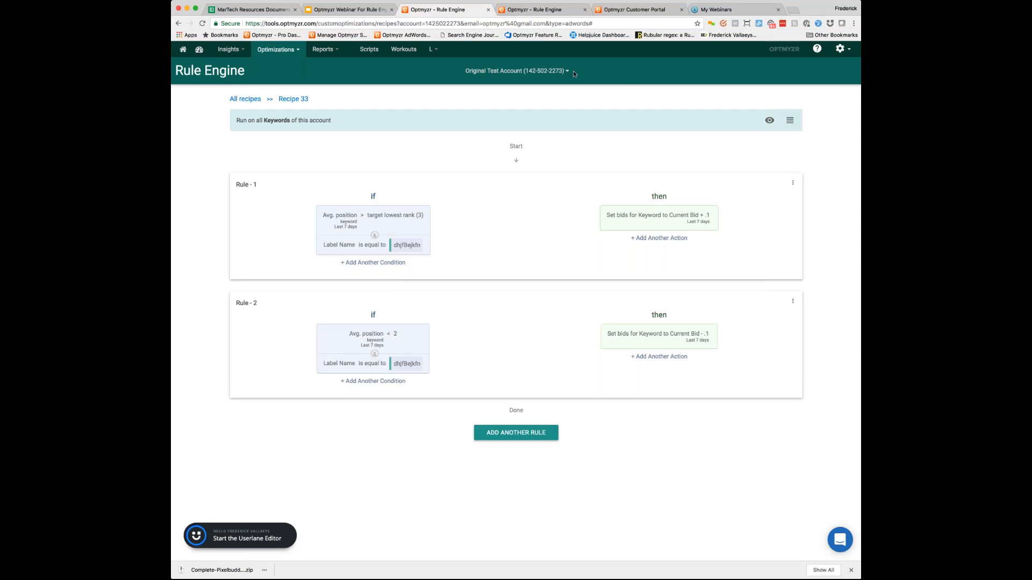
Step: Search the accounts for "sand" and switch to the sandbox account for Create Ads Script
left_click(552, 72)
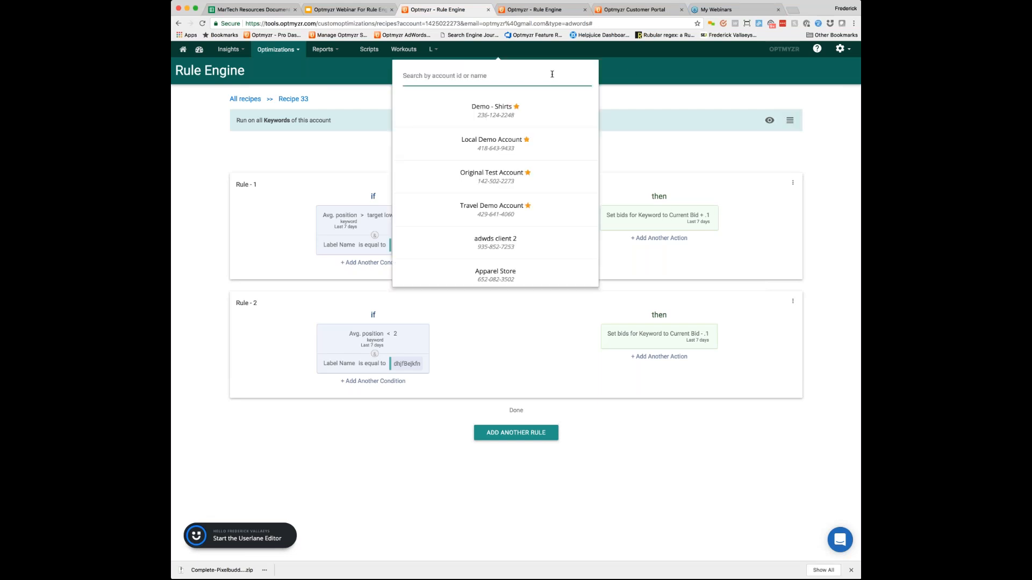
type("sand")
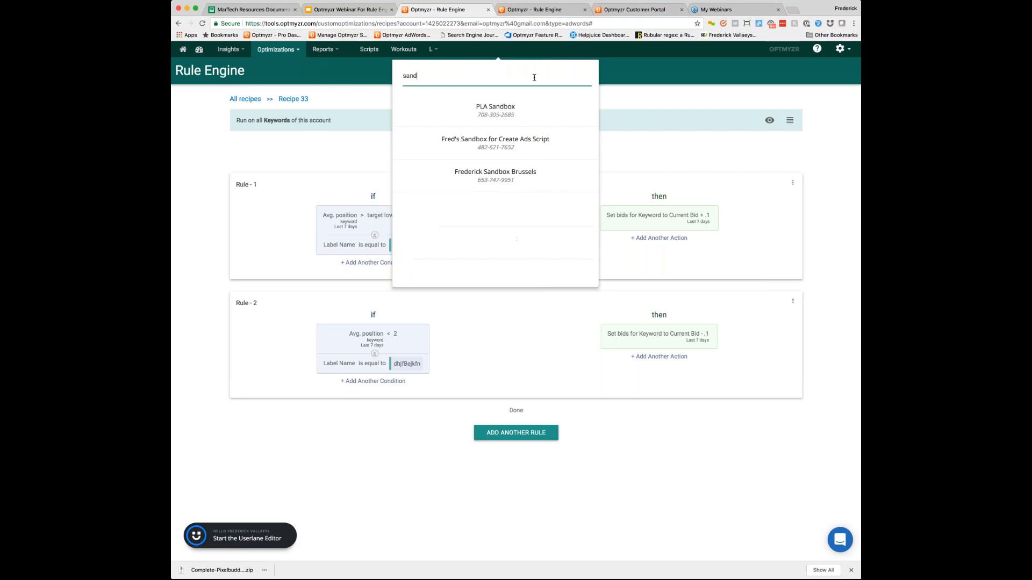
key("Down")
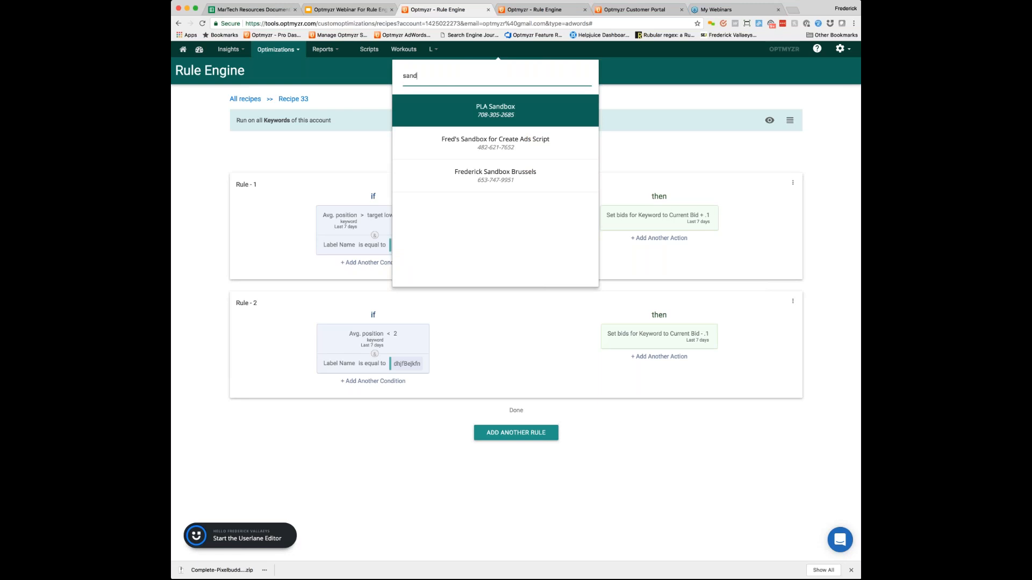
left_click(519, 144)
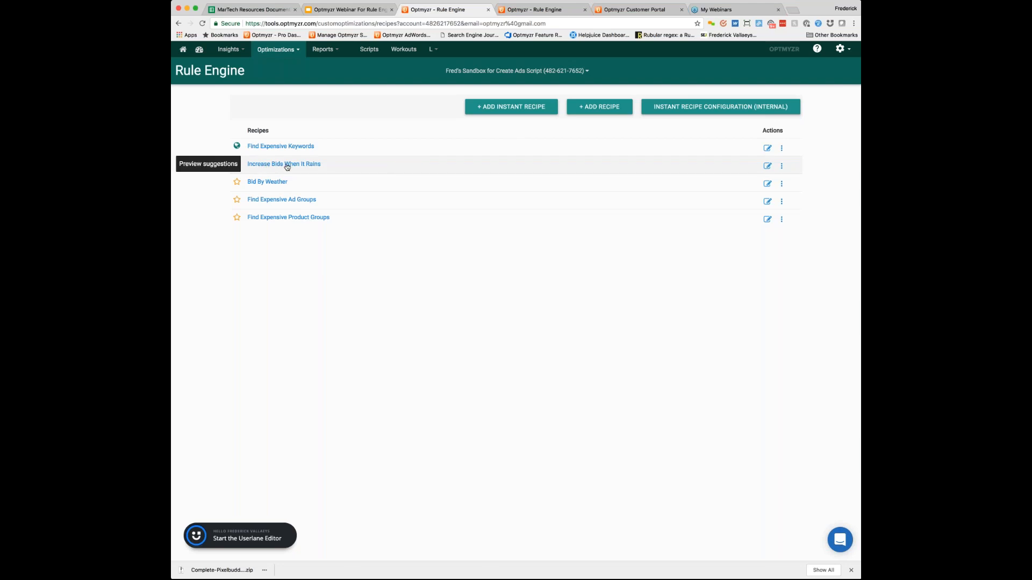
Step: Open the settings of the Increase Bids When It Rains recipe and view its linked weather spreadsheet in a new browser tab
left_click(781, 165)
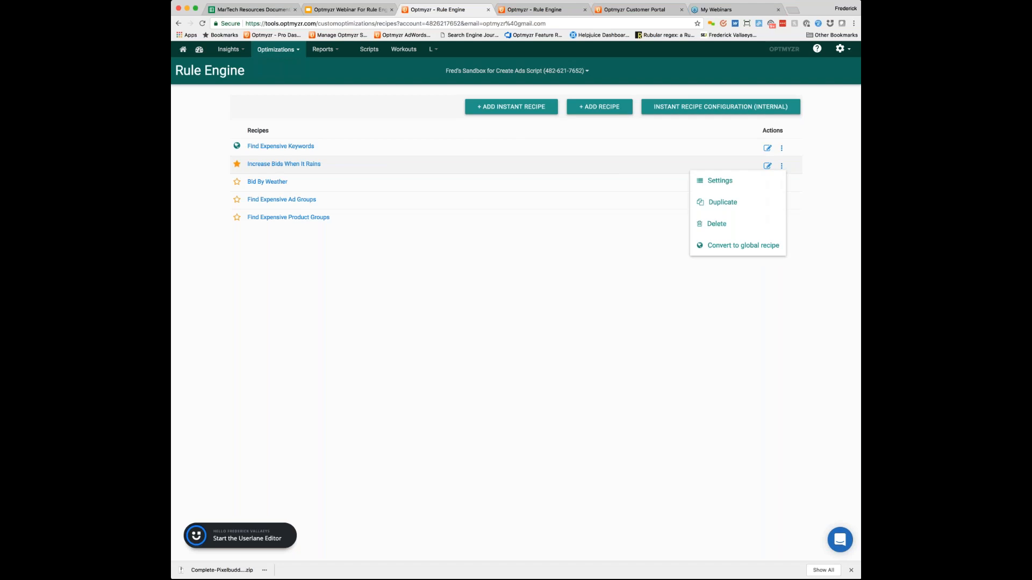
left_click(739, 185)
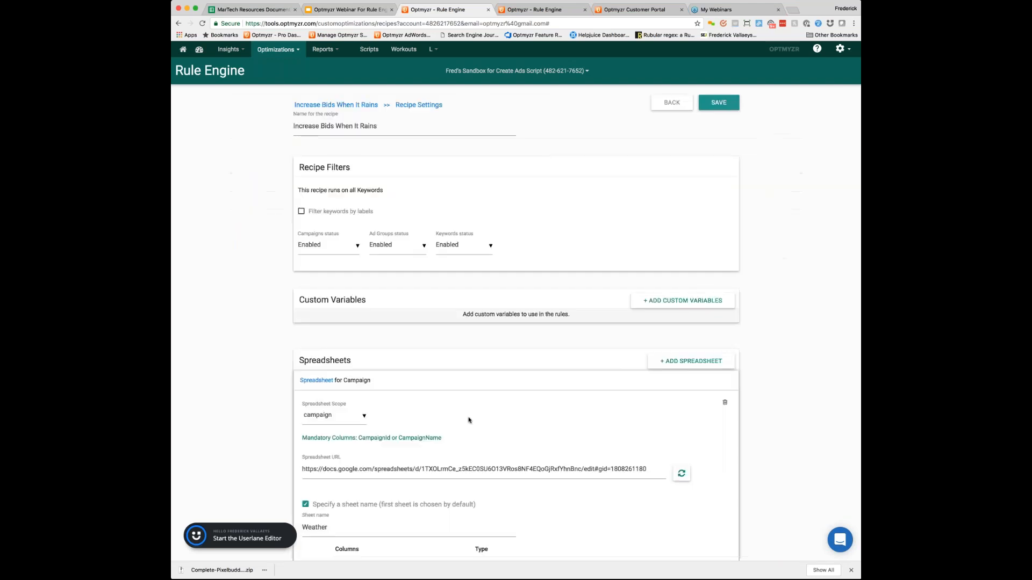
triple_click(500, 469)
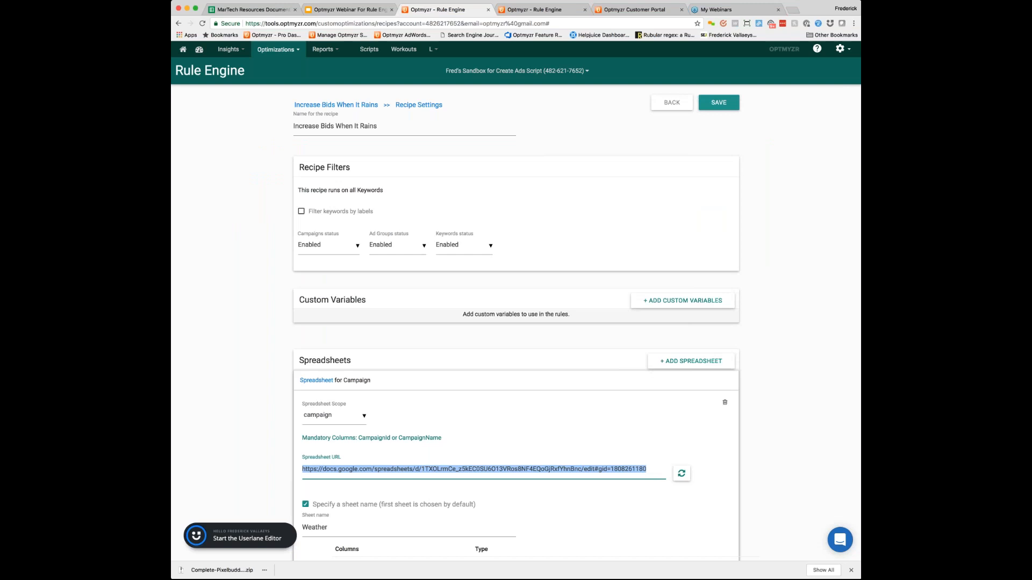
key("super+c")
key("super+t")
key("super+v")
key("Return")
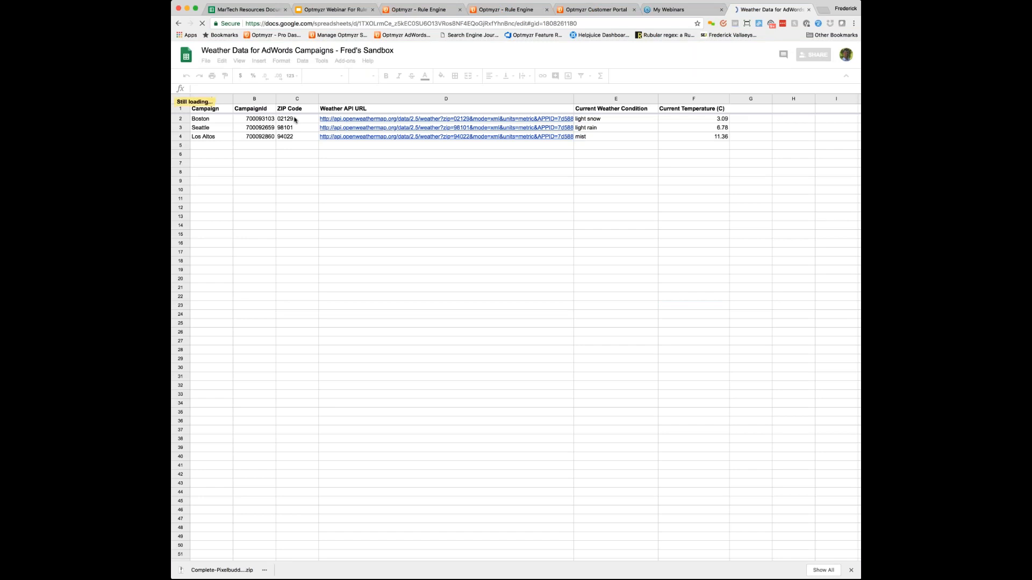
left_click(295, 119)
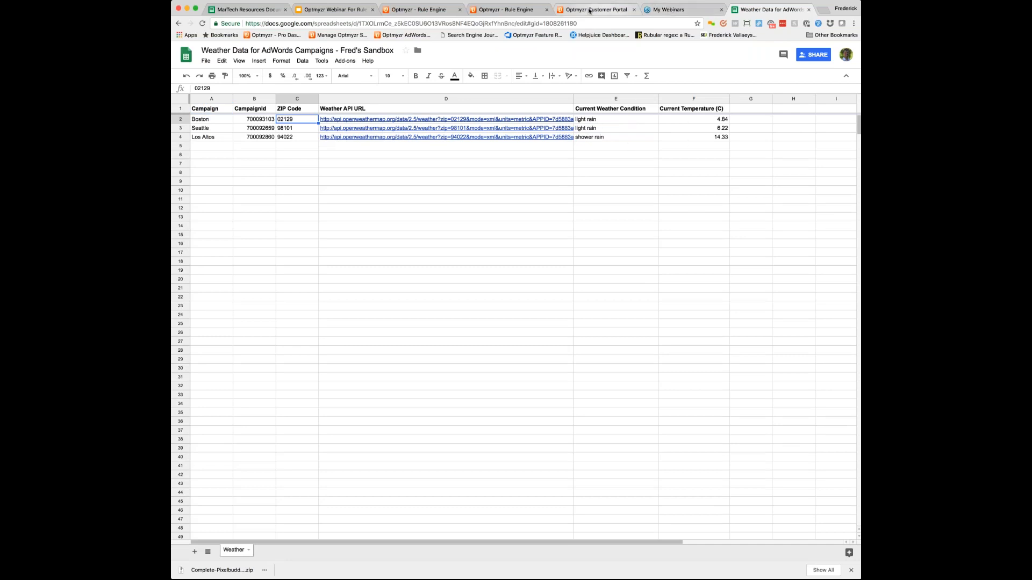
Step: Return to the Increase Bids When It Rains recipe settings and save them
left_click(520, 11)
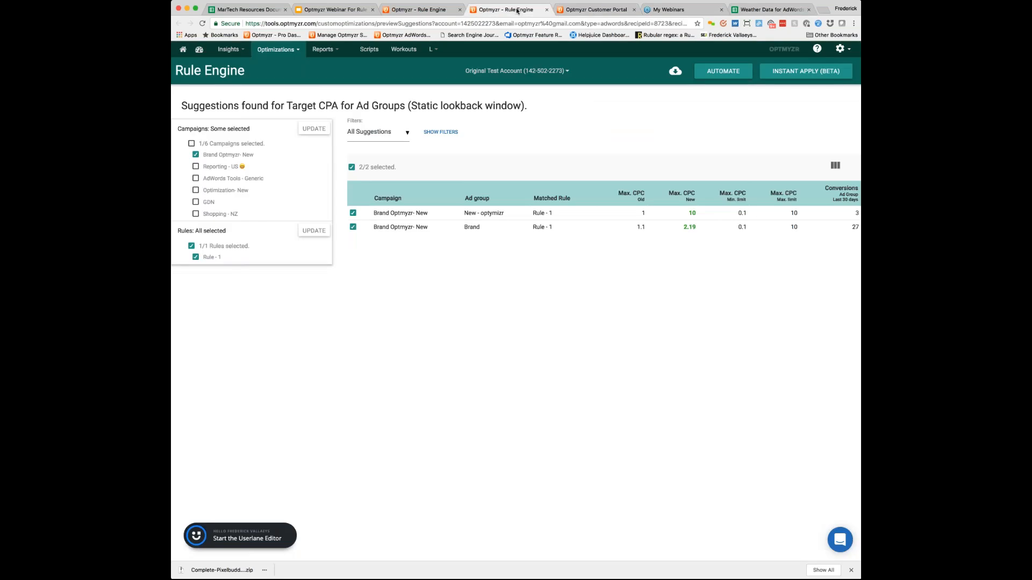
left_click(434, 11)
left_click(718, 102)
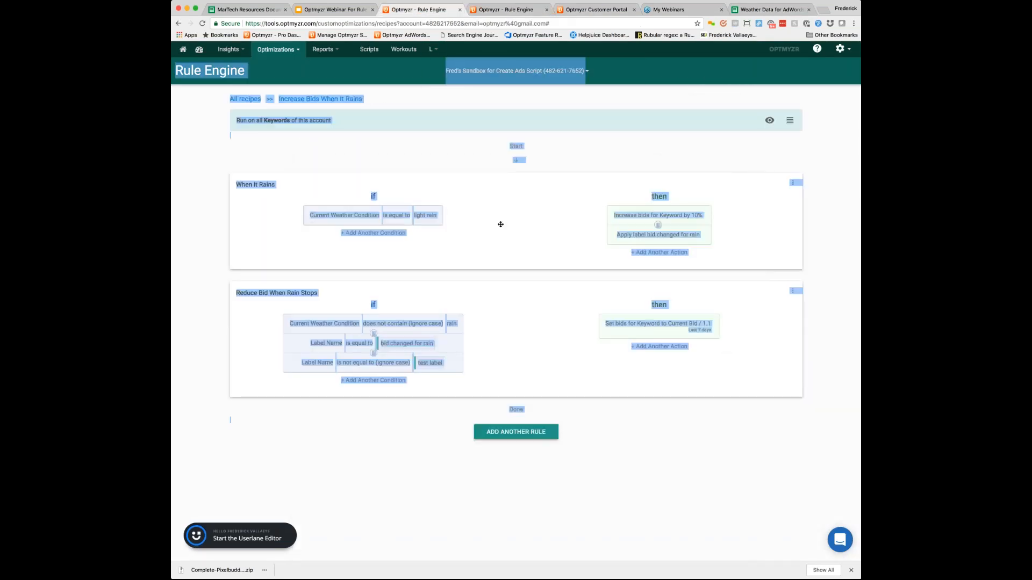
left_click(500, 224)
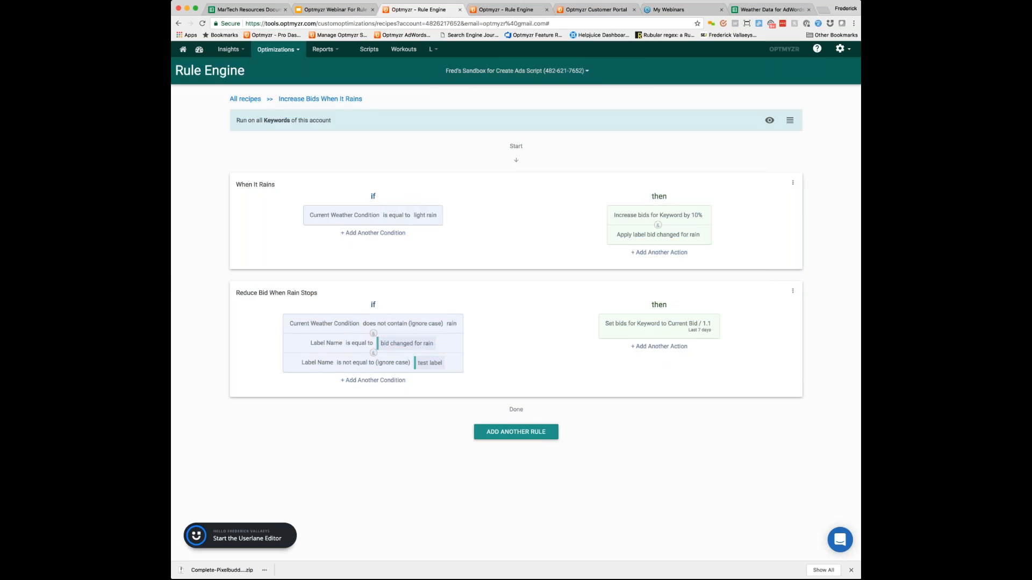
Step: Review the metrics and spreadsheet columns available for the Current Weather Condition condition in the When It Rains rule
left_click(345, 216)
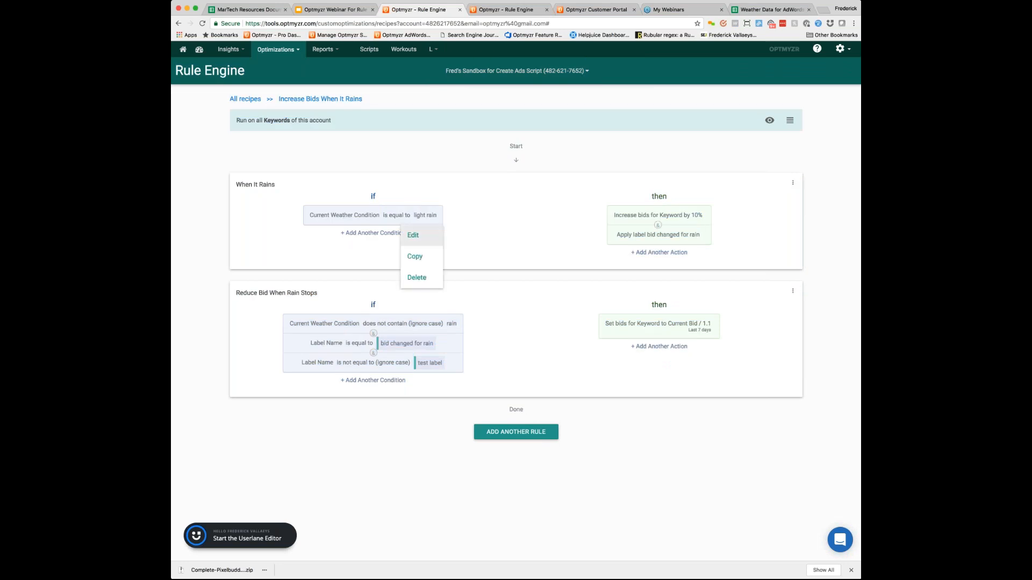
left_click(413, 235)
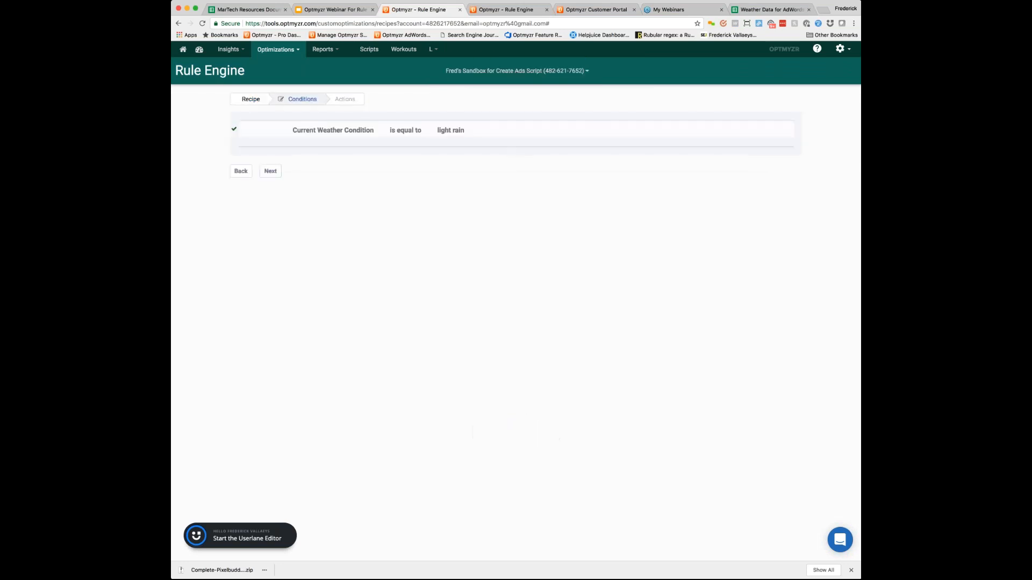
left_click(331, 134)
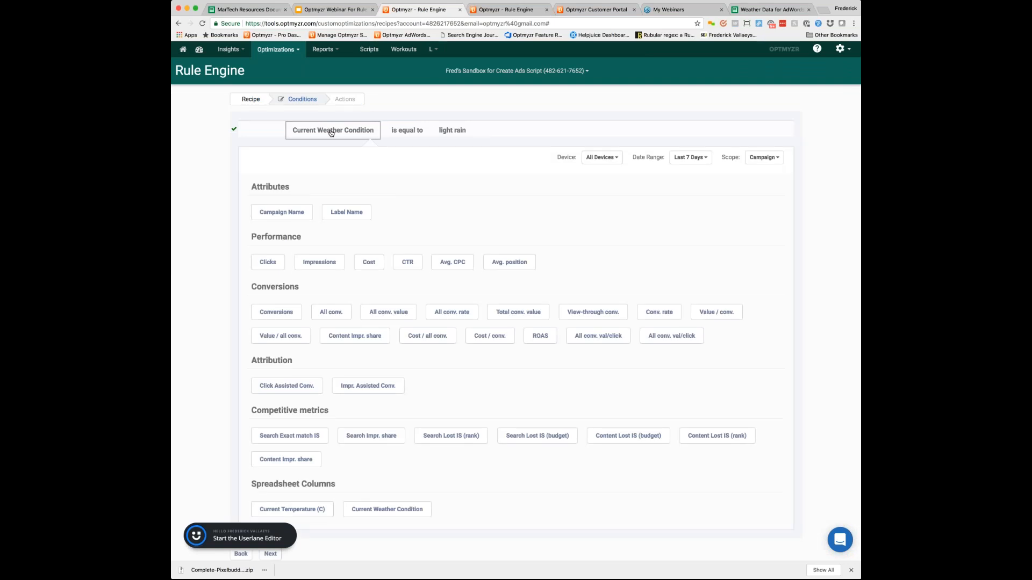
scroll(516, 299, "down", 2)
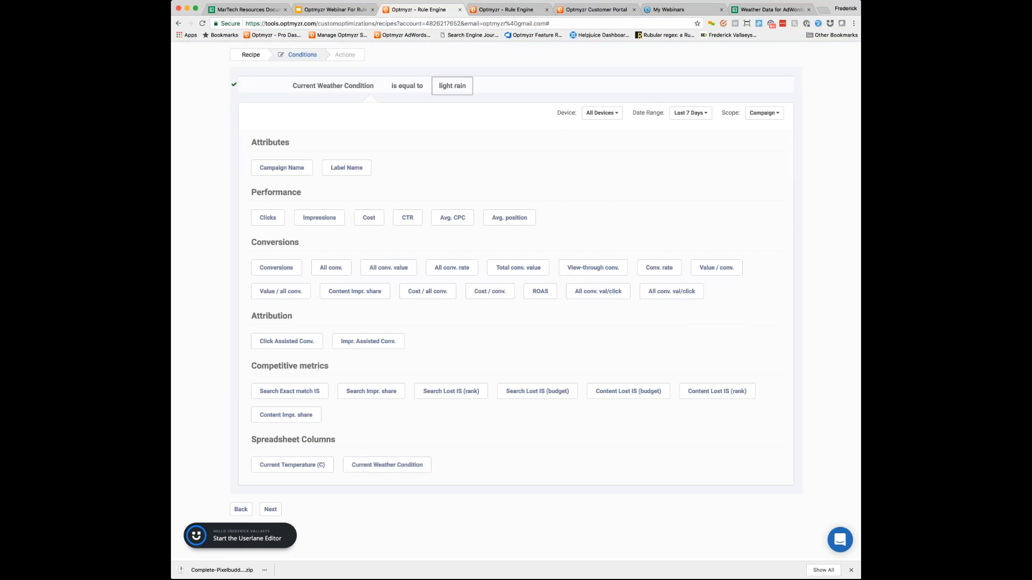
left_click(268, 510)
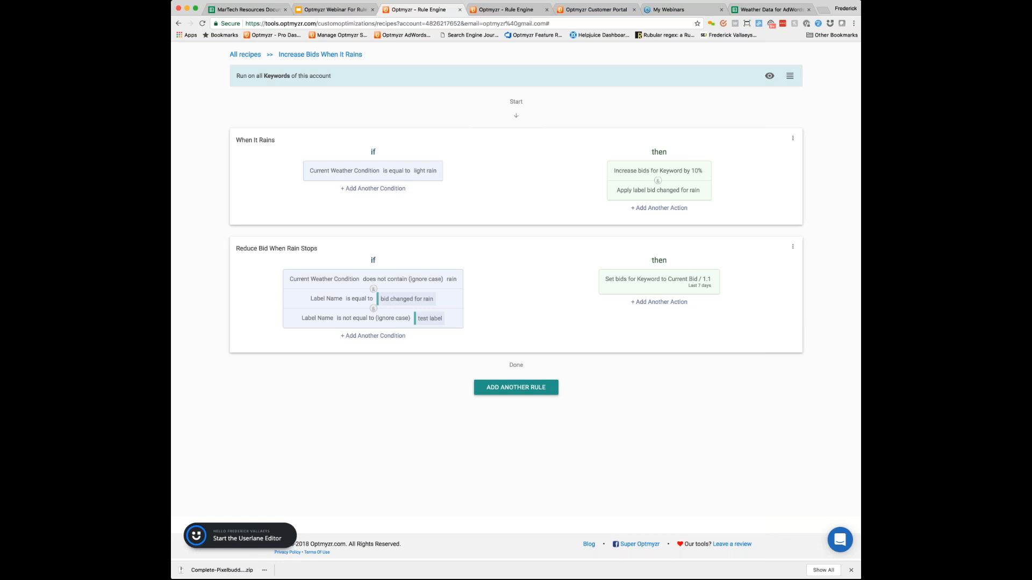
scroll(516, 280, "up", 2)
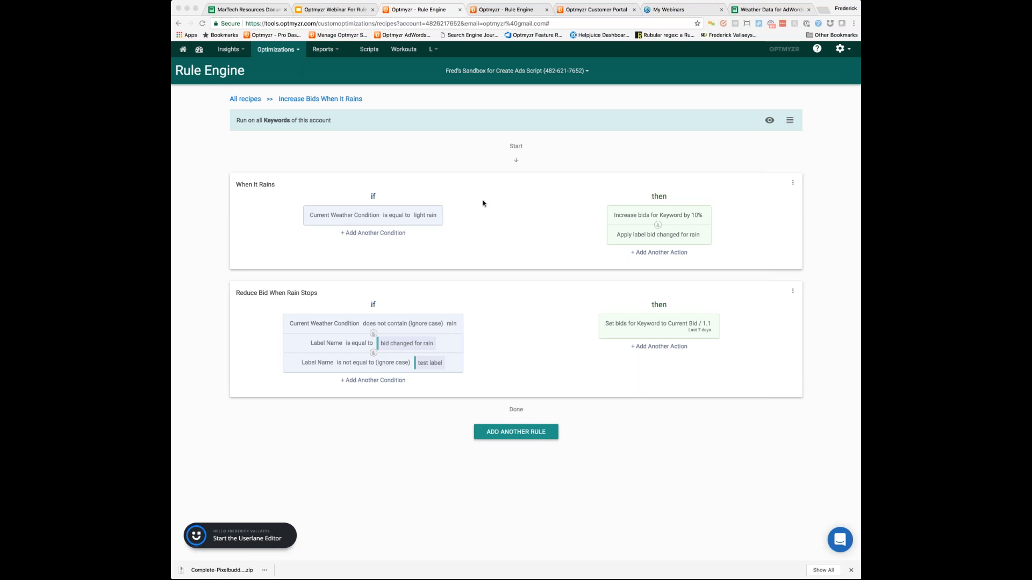
Step: Go back to the list of all recipes and switch to the Original Test Account
left_click(251, 100)
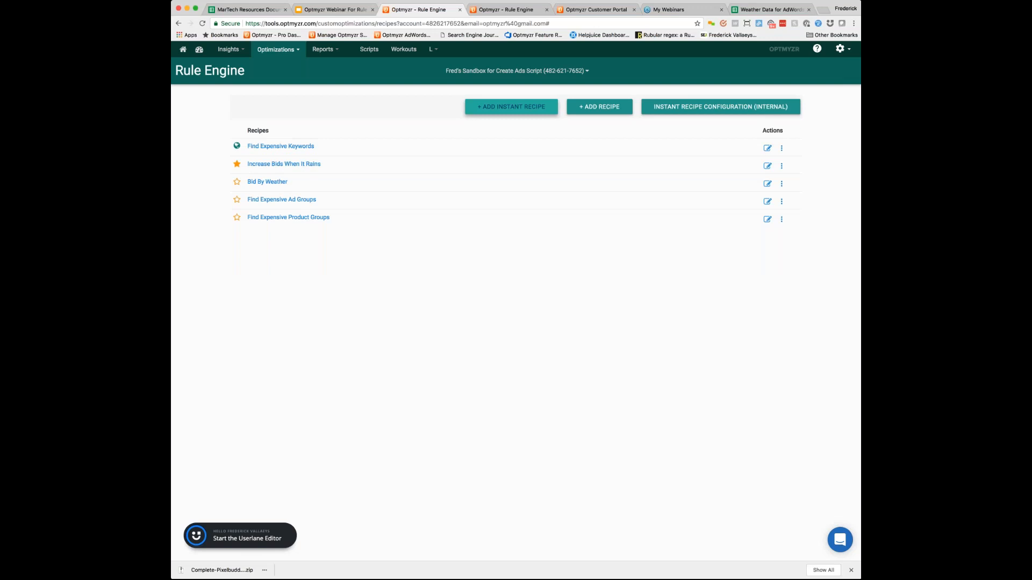
left_click(482, 73)
type("origin")
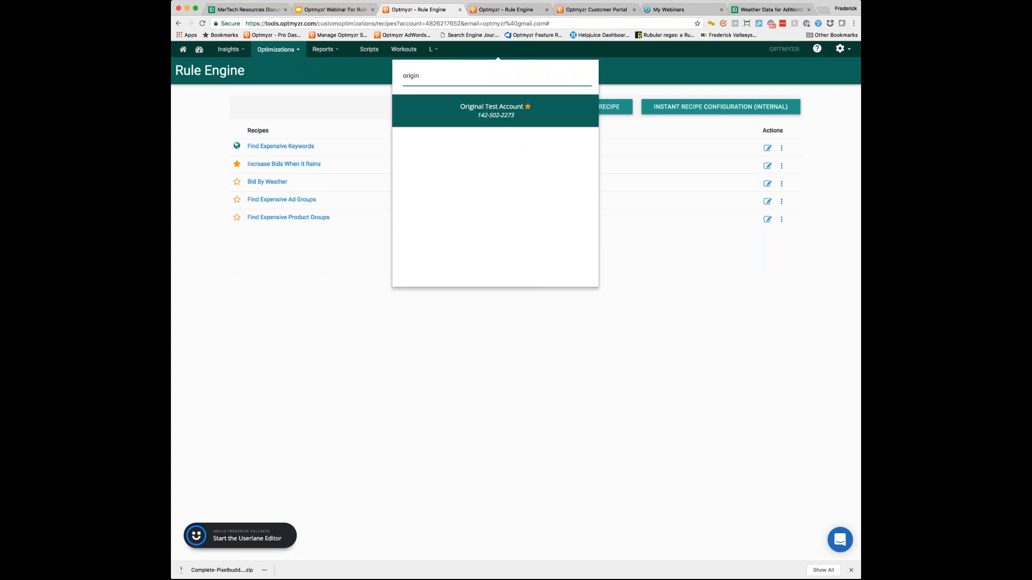
key("Return")
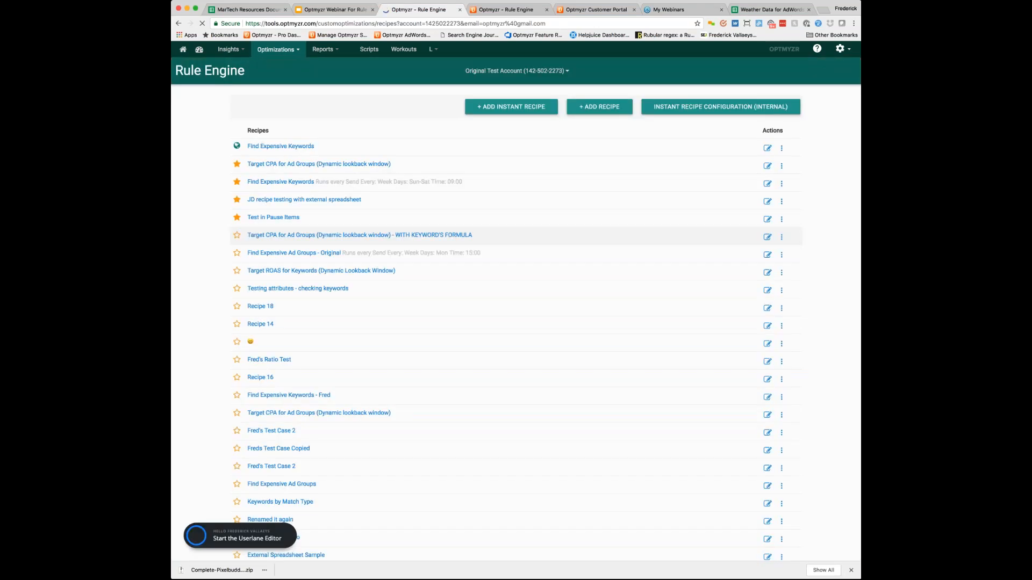
Step: Open Recipe 33 for editing and add an action to Rule 1 that applies the label "bid changed 1 day ago" to matching keywords
scroll(516, 301, "down", 10)
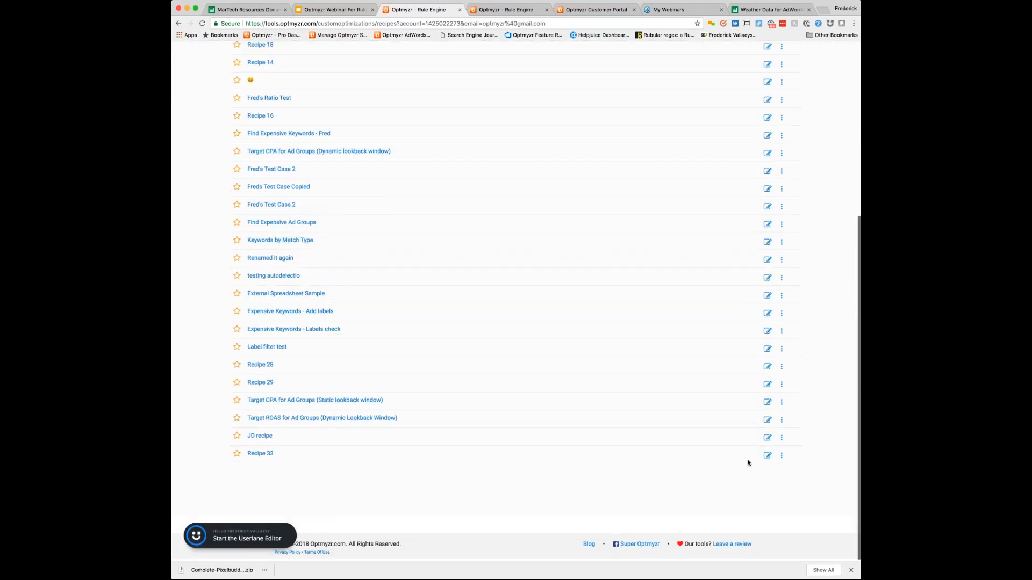
left_click(768, 455)
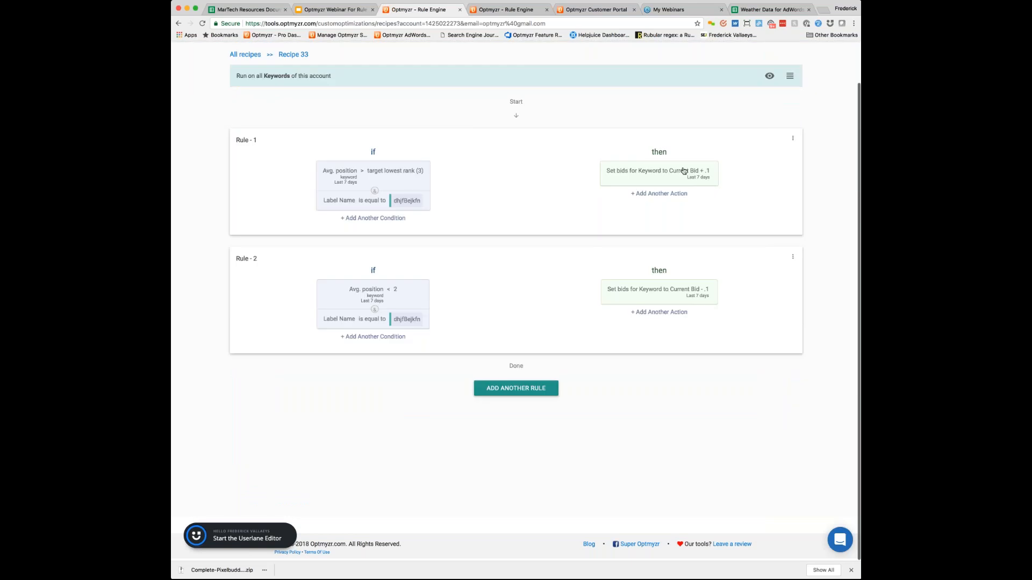
left_click(670, 186)
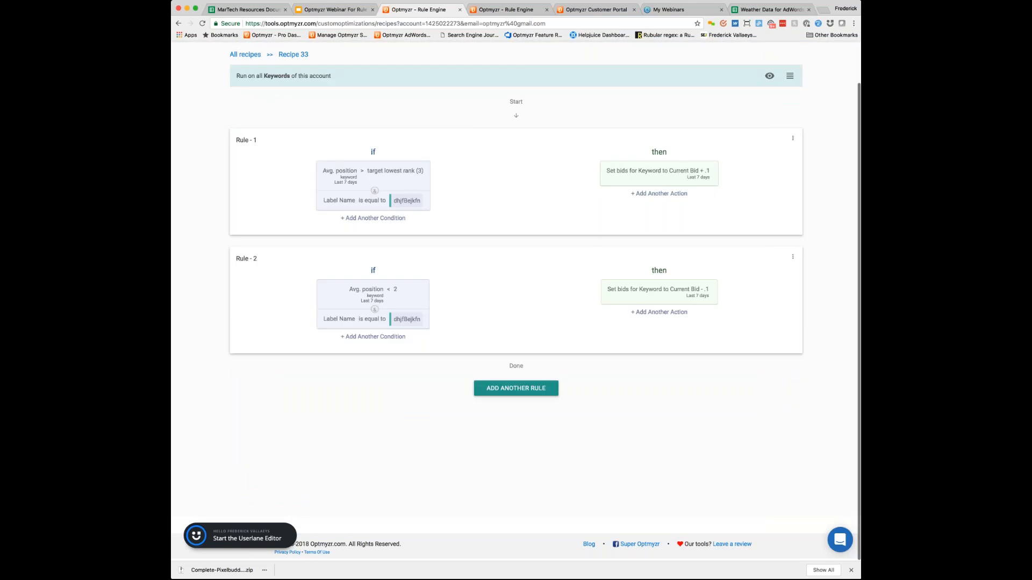
left_click(270, 85)
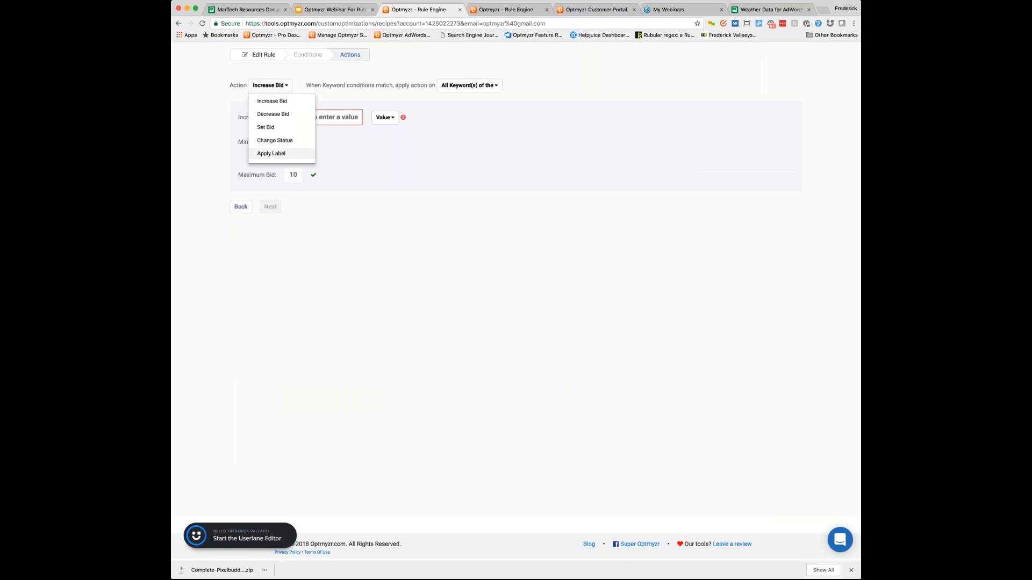
left_click(281, 155)
left_click(349, 170)
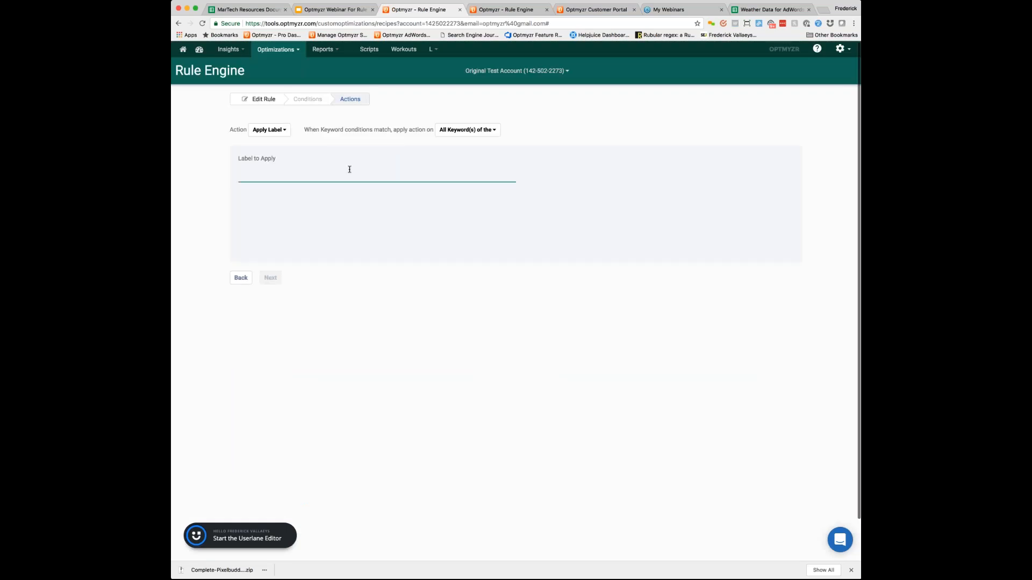
type("bid changed ")
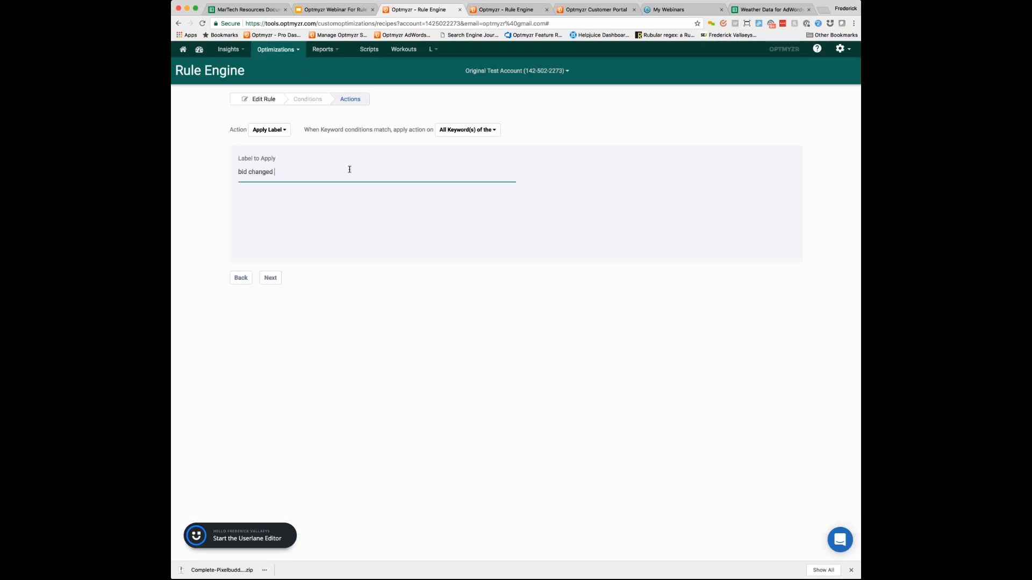
type("1 day ago")
left_click(271, 278)
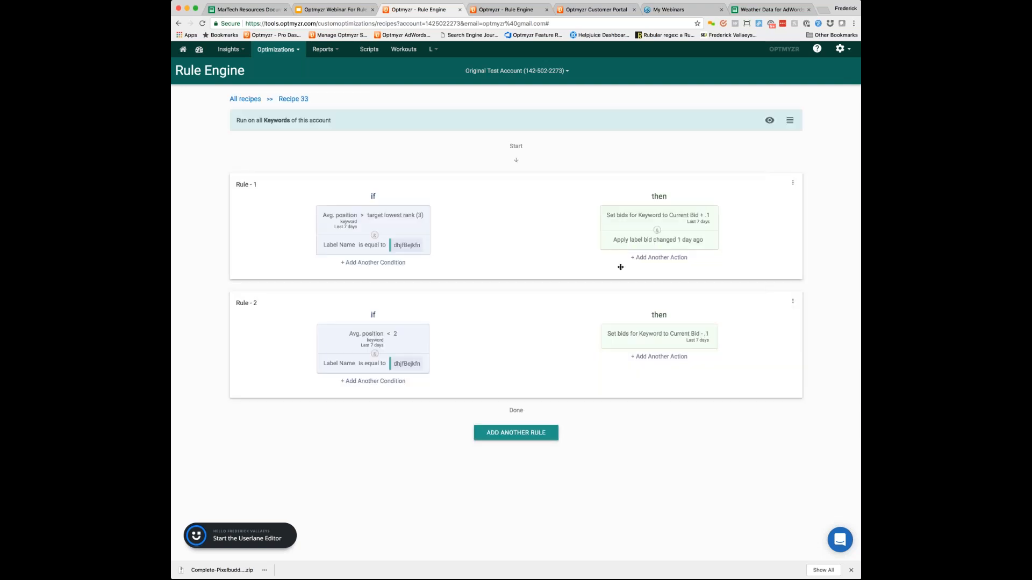
Step: Add a condition to Rule 1 requiring that Label Name is not equal to the string "bid changed today"
left_click(668, 249)
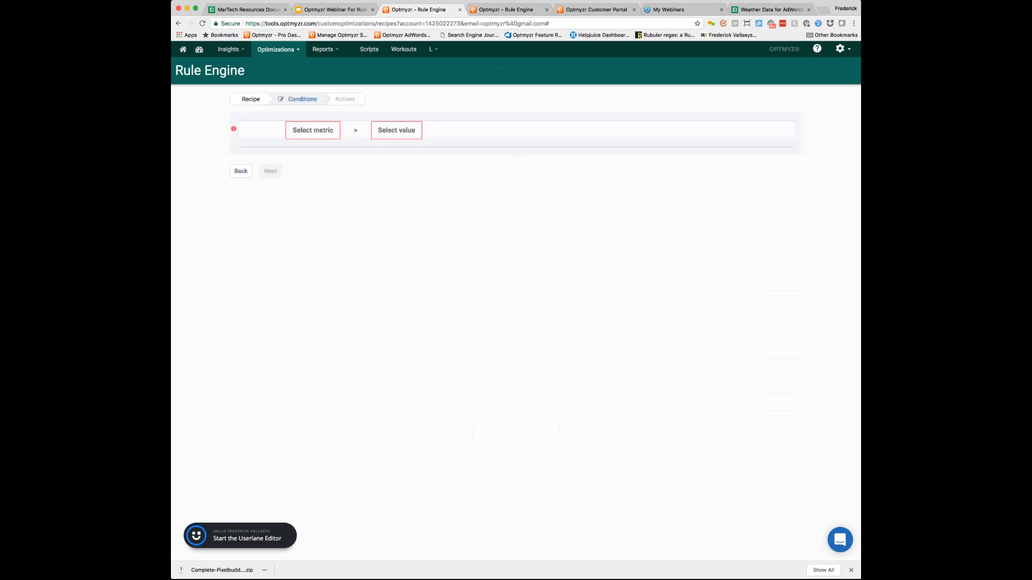
left_click(318, 134)
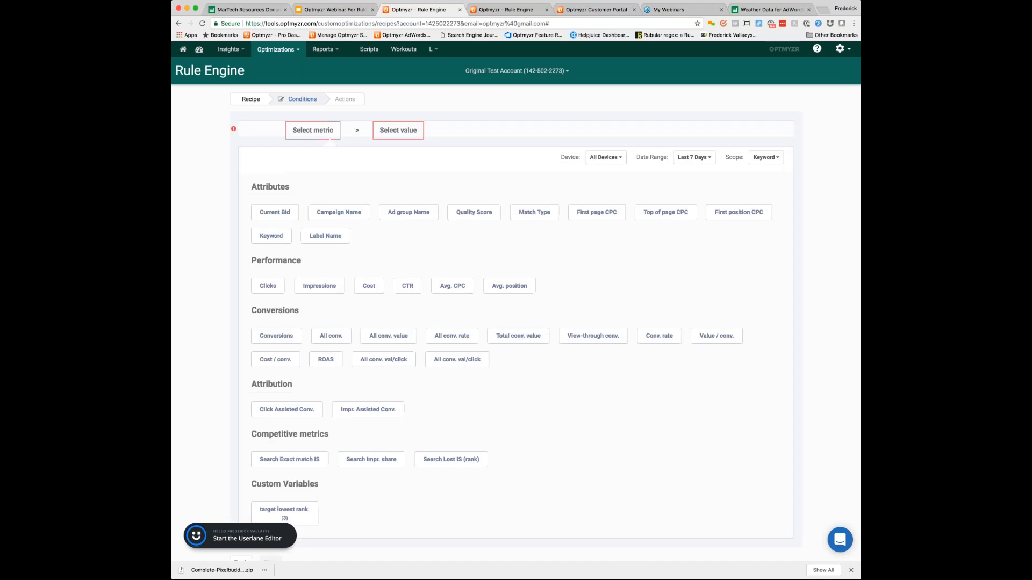
left_click(325, 236)
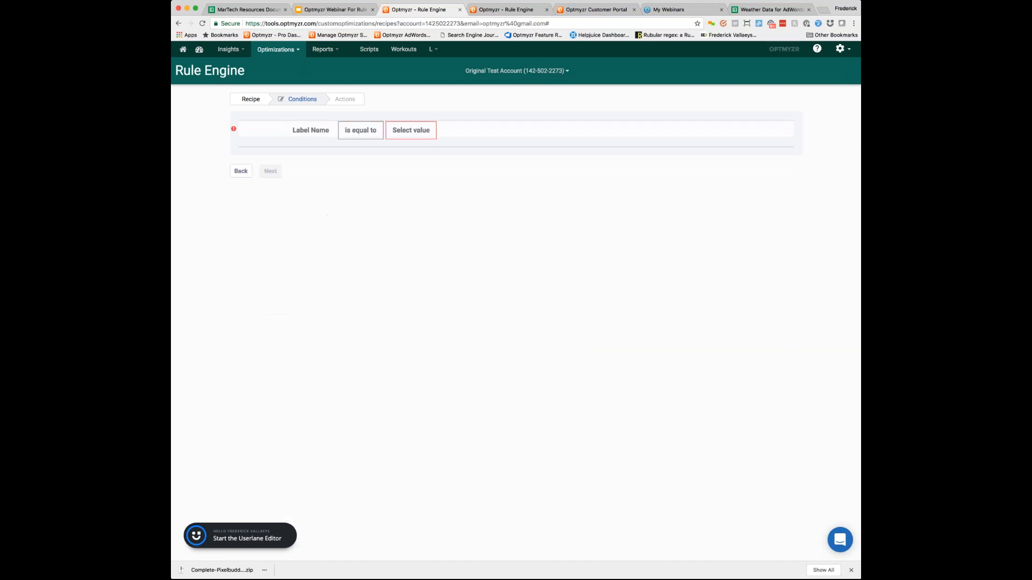
left_click(400, 133)
type("bid changed today")
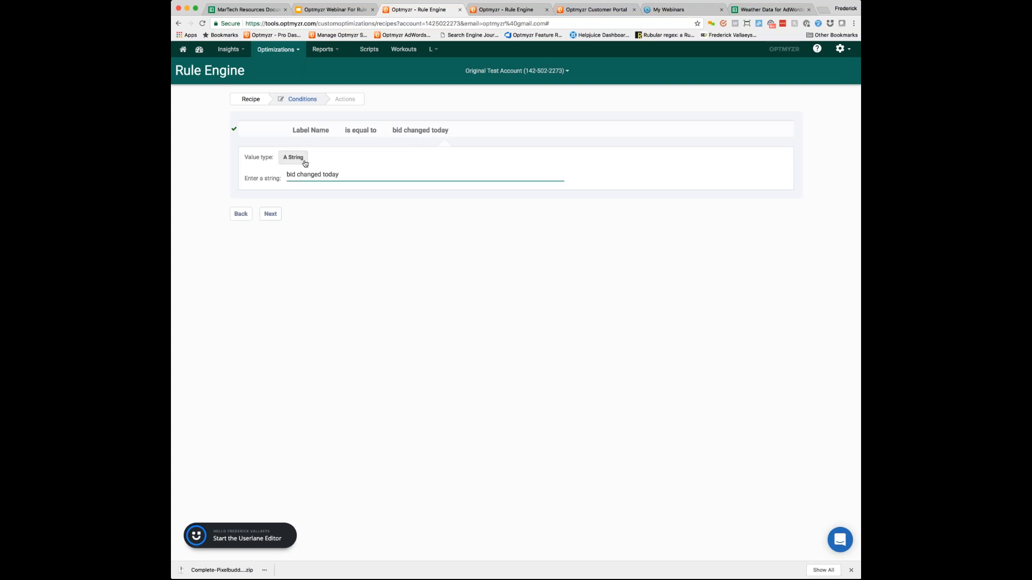
left_click(357, 133)
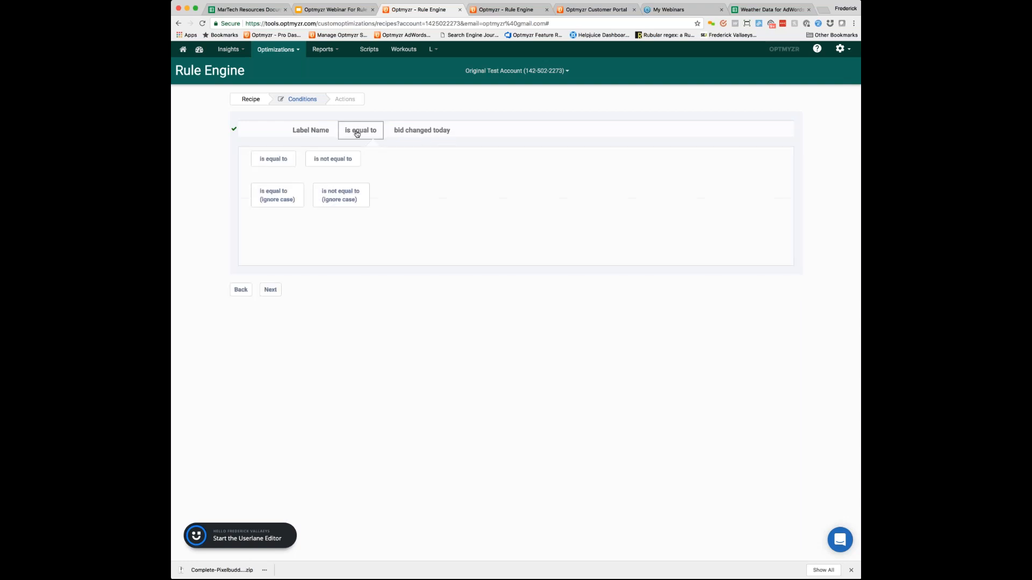
left_click(333, 159)
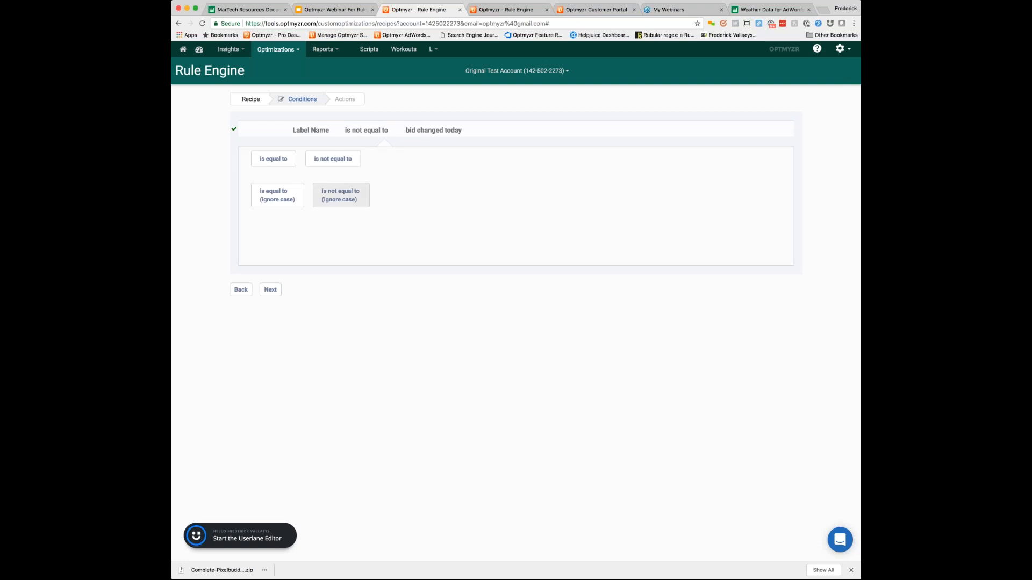
left_click(270, 289)
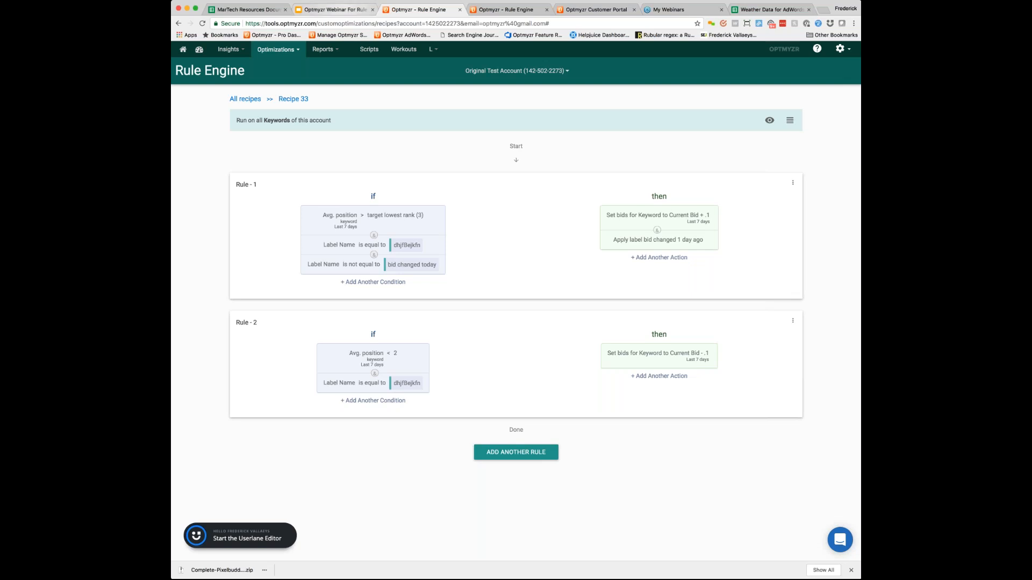
Step: Switch to the Optmyzr Webinar For Rule Engine presentation in Google Slides and show the Housekeeping slide
left_click(336, 10)
left_click(220, 143)
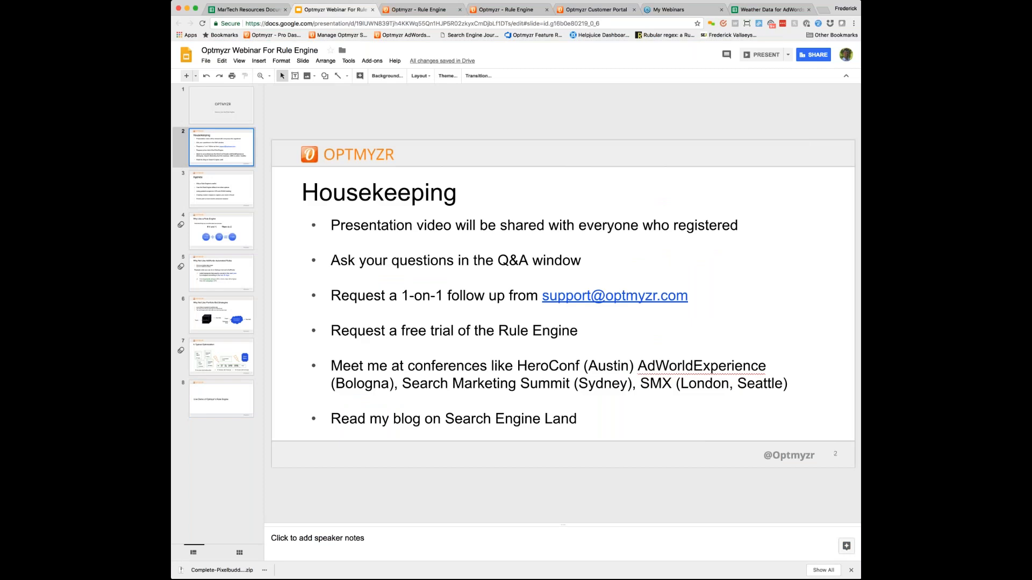